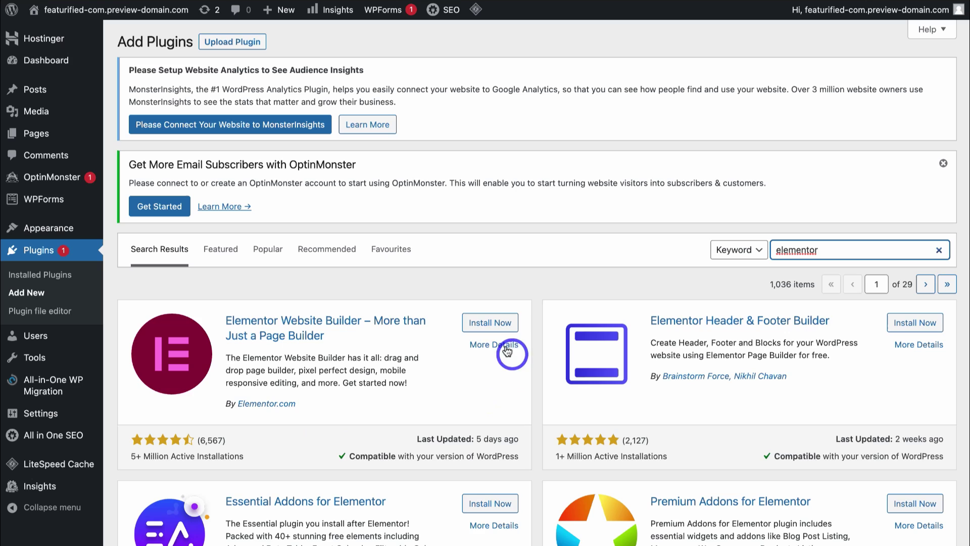
Install and activate the Elementor Website Builder plugin and connect the site to a newly created Elementor account
{"action": "left_click", "coordinate": [510, 325]}
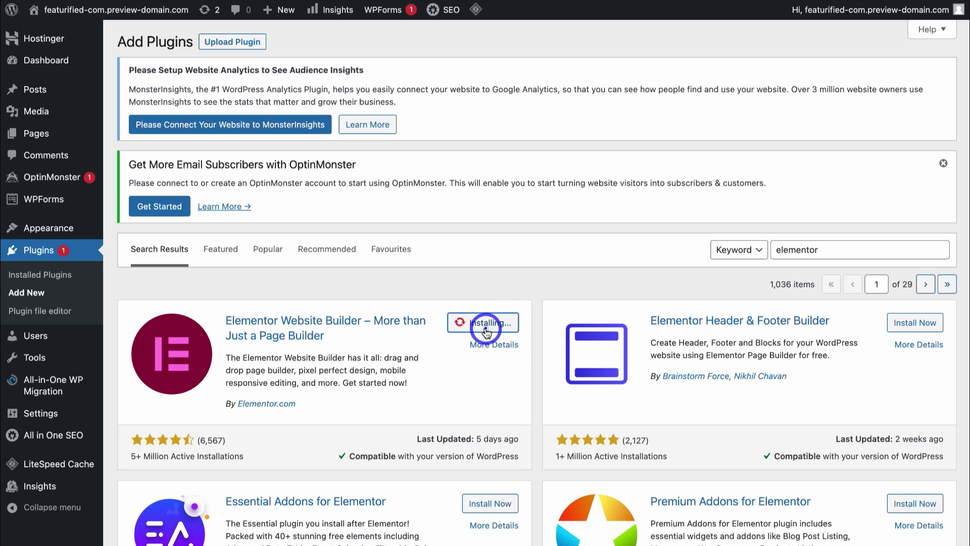
{"action": "left_click", "coordinate": [492, 323]}
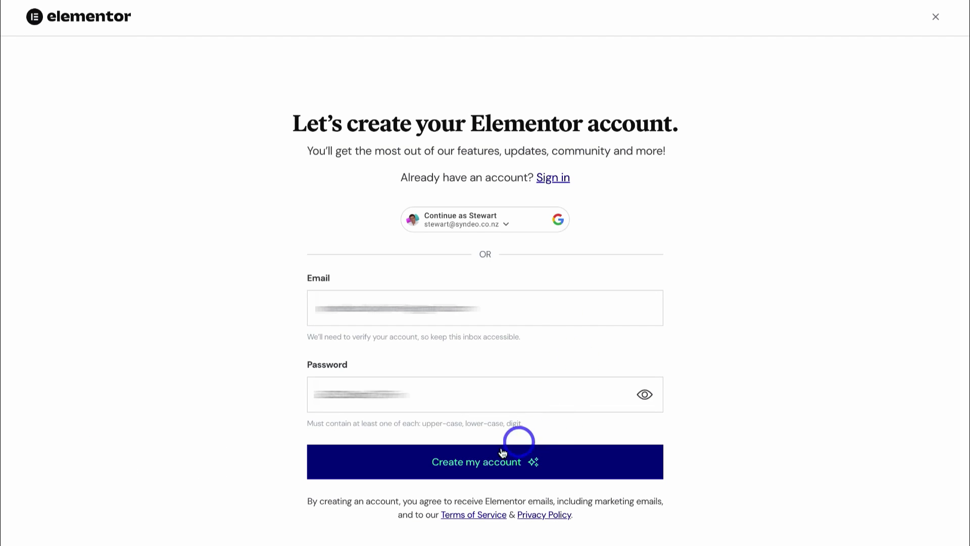
{"action": "left_click", "coordinate": [508, 465]}
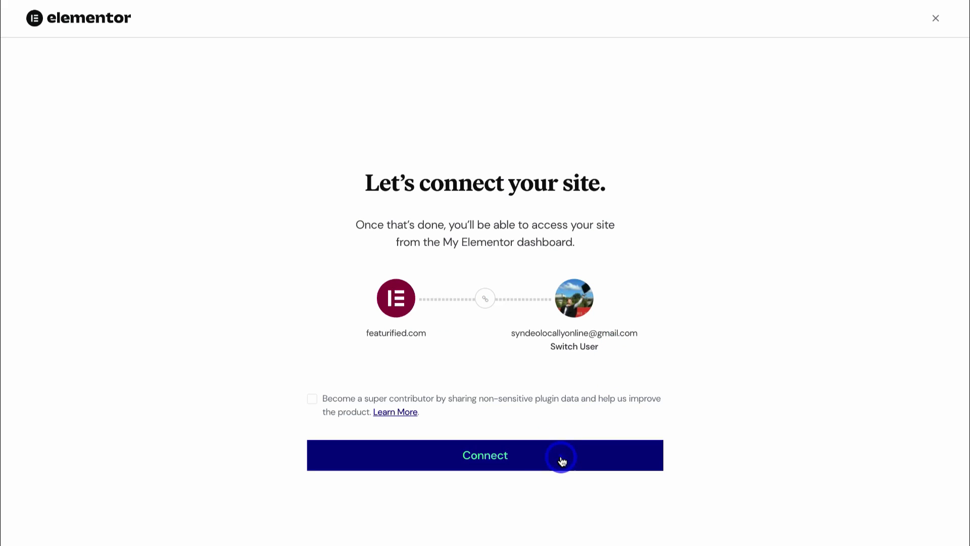
{"action": "left_click", "coordinate": [562, 461]}
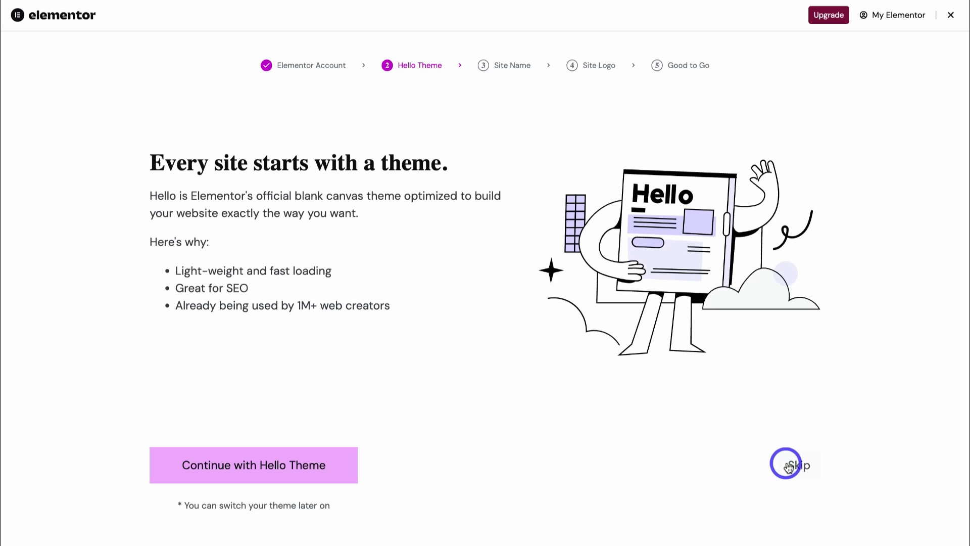
Finish the Elementor setup wizard with the site name featurified.com, skipping the Hello theme, the site logo and the starting template choice
{"action": "left_click", "coordinate": [793, 463]}
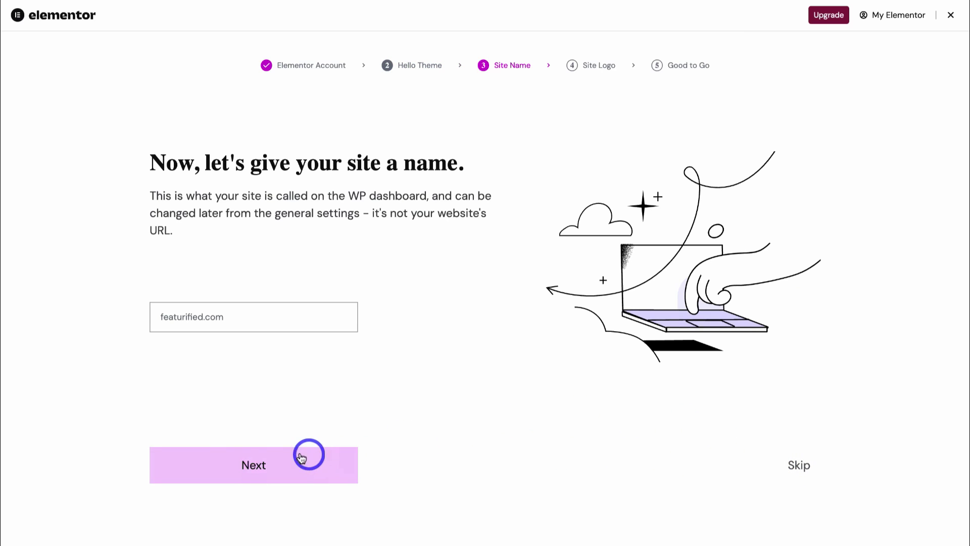
{"action": "left_click", "coordinate": [301, 465]}
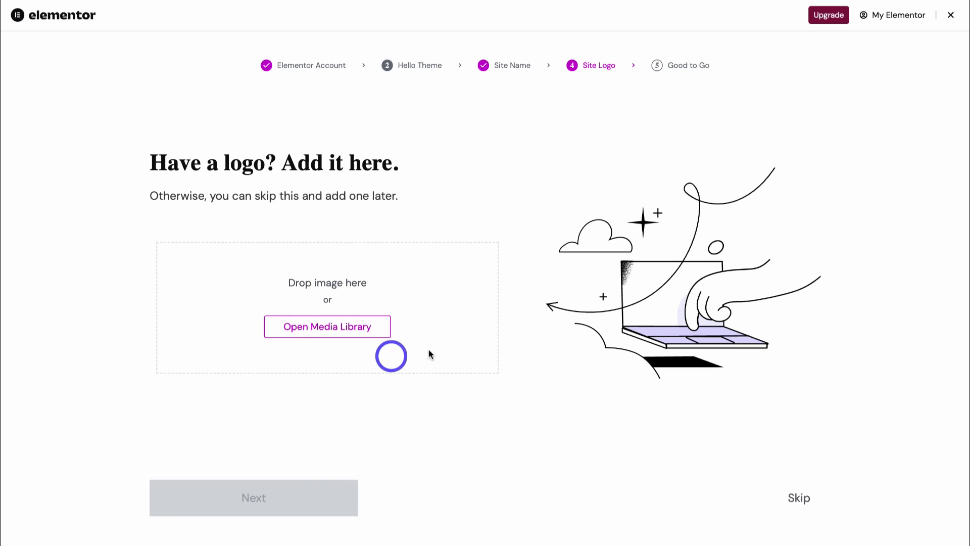
{"action": "left_click", "coordinate": [798, 497]}
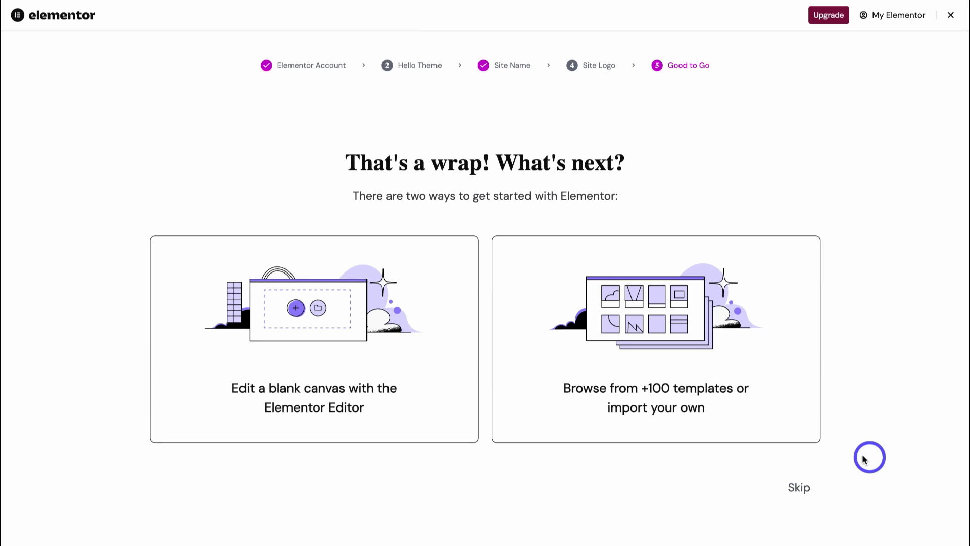
{"action": "left_click", "coordinate": [799, 488]}
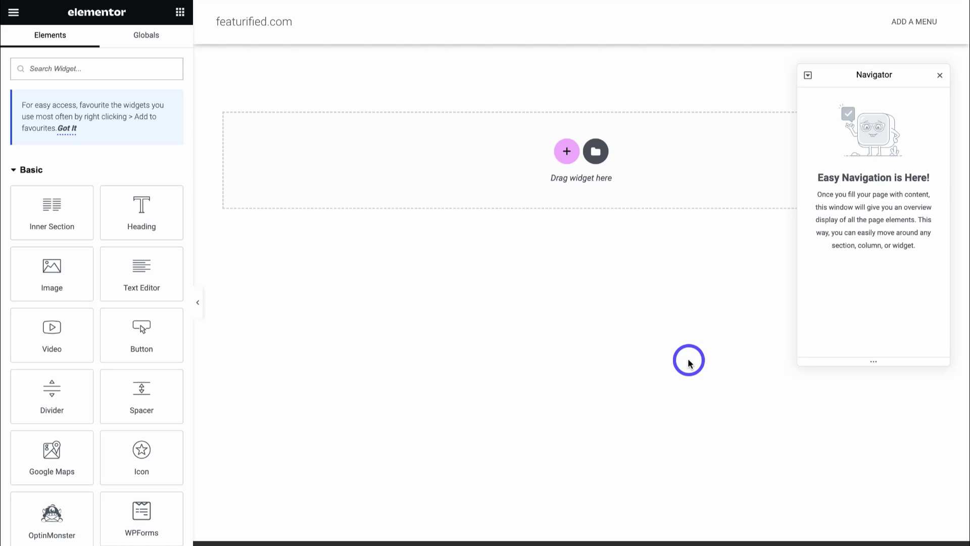
Exit the Elementor editor, deferring the exit destination choice, dismiss the block editor welcome guide and return to the WordPress pages list
{"action": "left_click", "coordinate": [14, 14]}
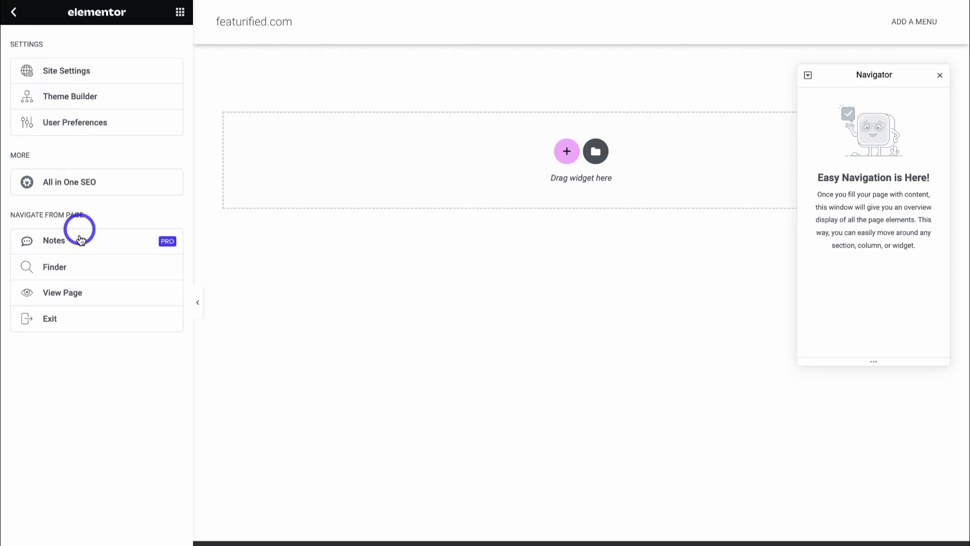
{"action": "left_click", "coordinate": [89, 321]}
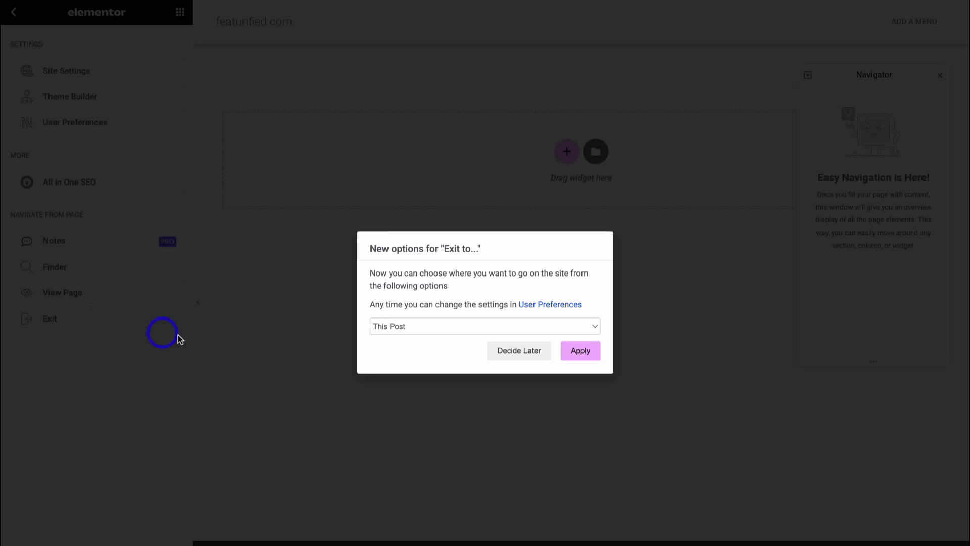
{"action": "left_click", "coordinate": [509, 354]}
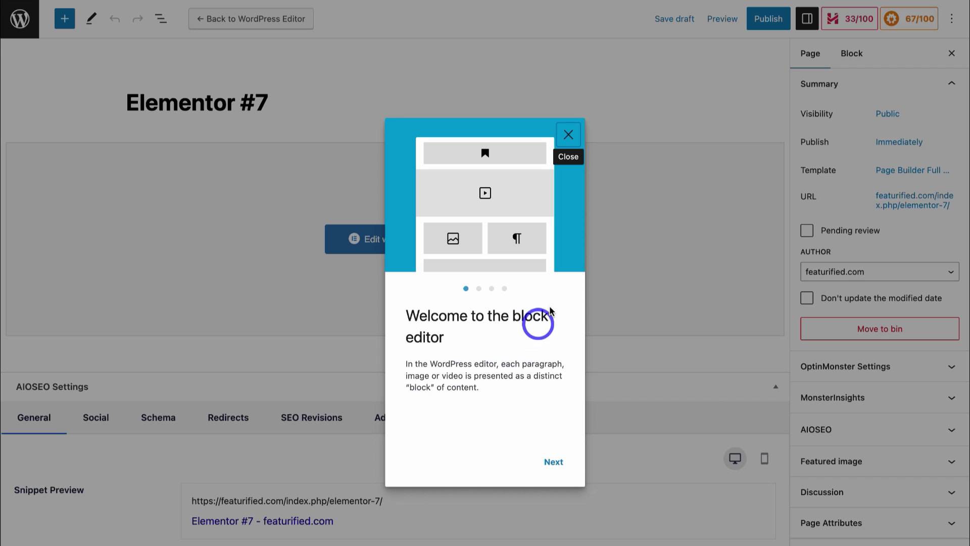
{"action": "left_click", "coordinate": [569, 138]}
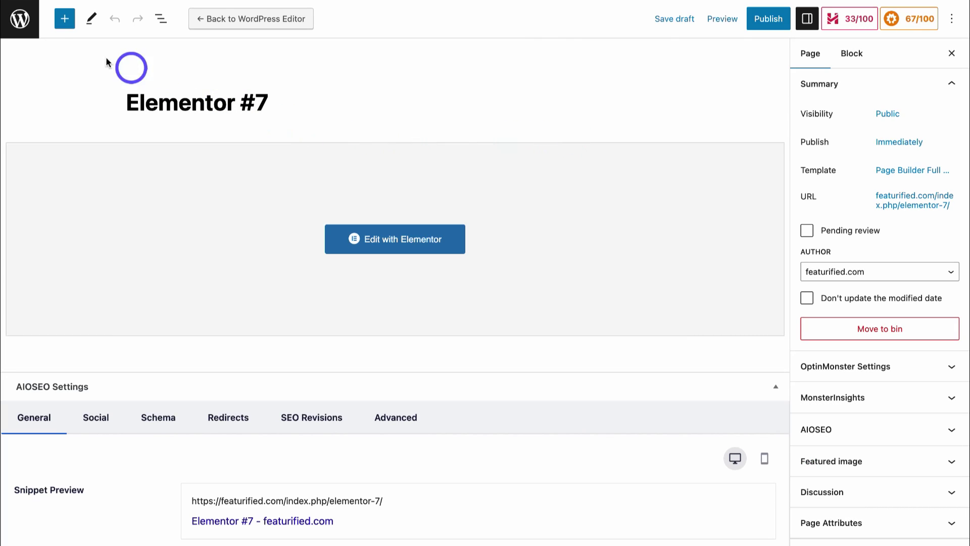
{"action": "left_click", "coordinate": [22, 31]}
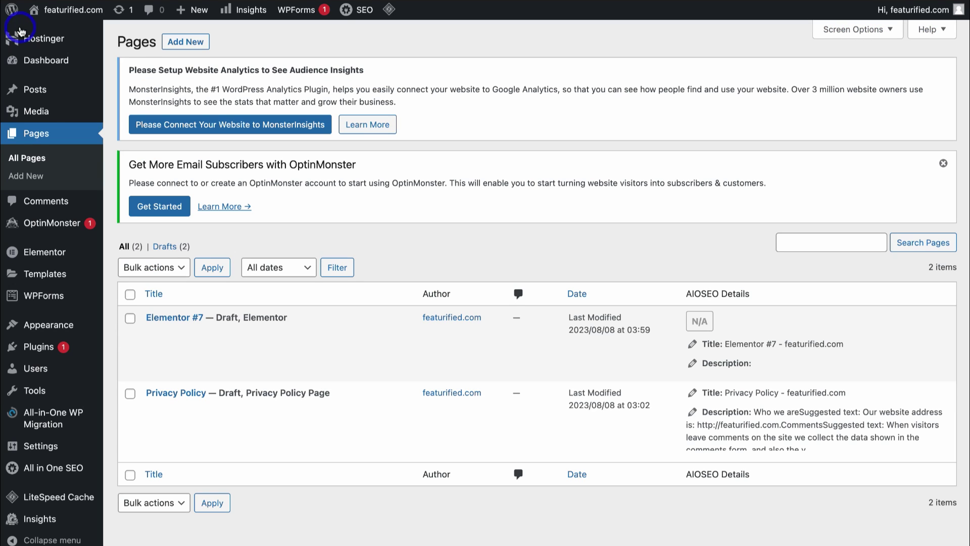
Create a new blog post titled "What Is Facebook Business Suite? What You Need To Know"
{"action": "mouse_move", "coordinate": [66, 257]}
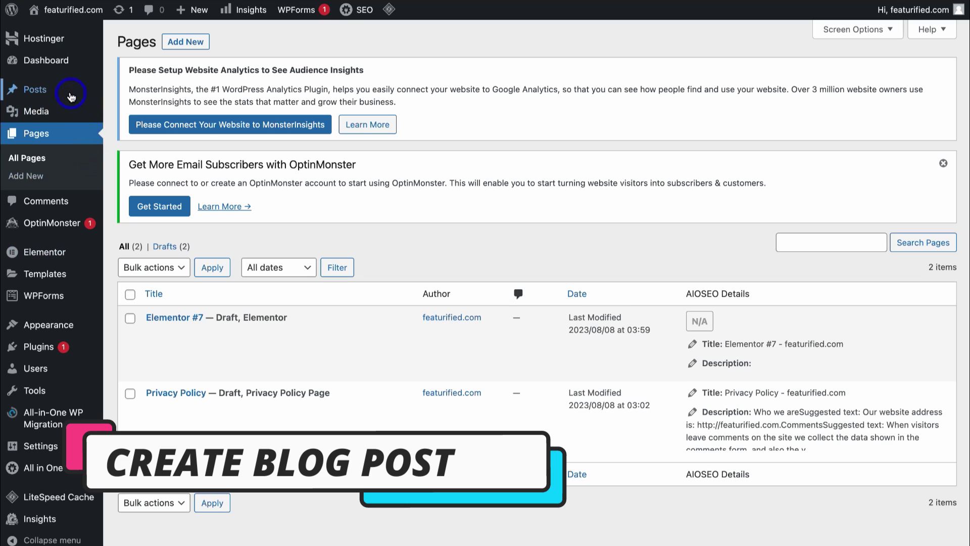
{"action": "mouse_move", "coordinate": [71, 97]}
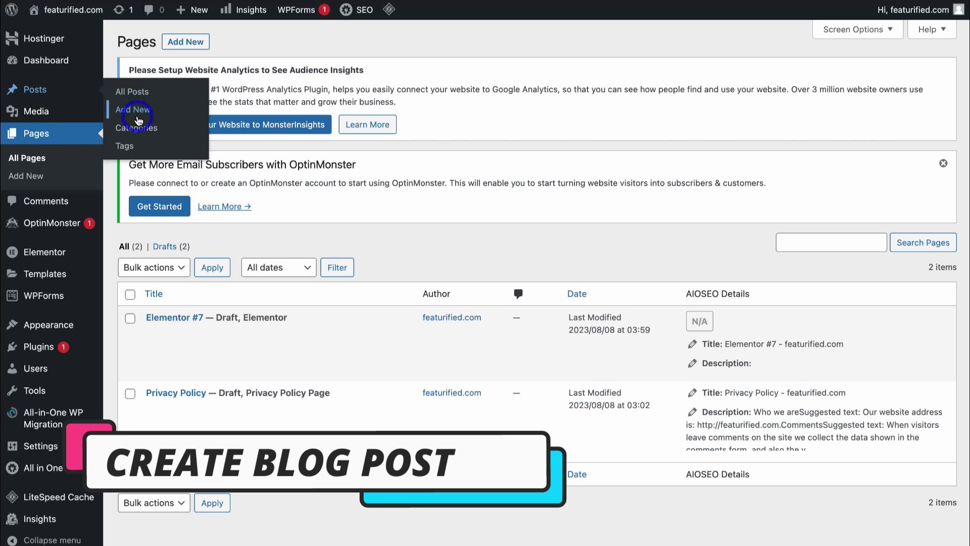
{"action": "left_click", "coordinate": [154, 112]}
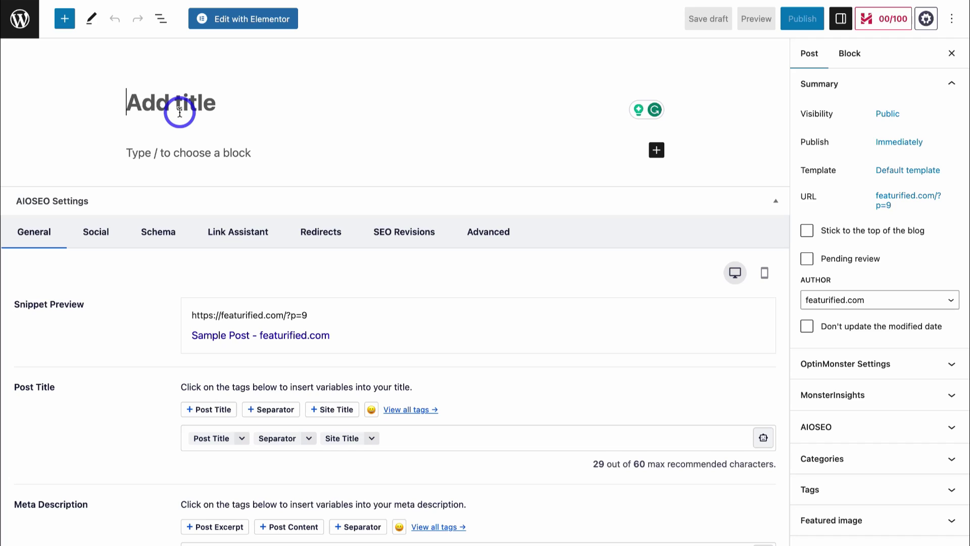
{"action": "type", "text": "What Is Facebook Business Suite? What You Need To Know"}
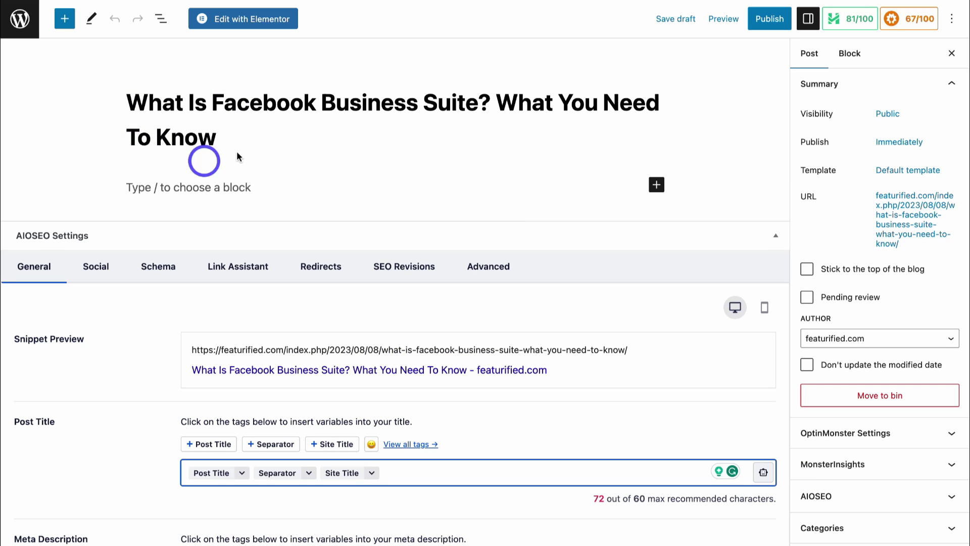
Remove the Separator and Site Title tags from the AIOSEO post title, keeping only the Post Title tag
{"action": "scroll", "coordinate": [250, 157], "scroll_direction": "down", "scroll_amount": 5}
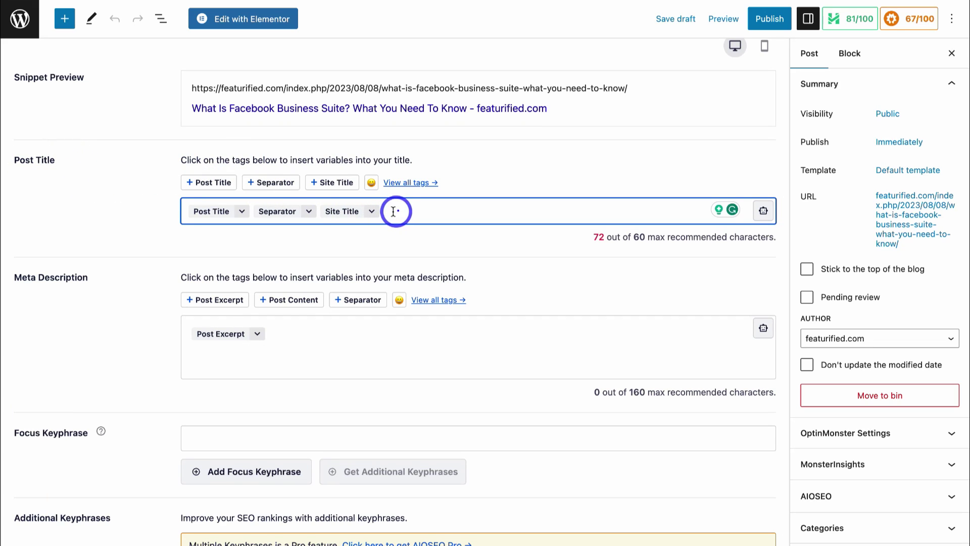
{"action": "left_click_drag", "start_coordinate": [392, 211], "coordinate": [251, 210]}
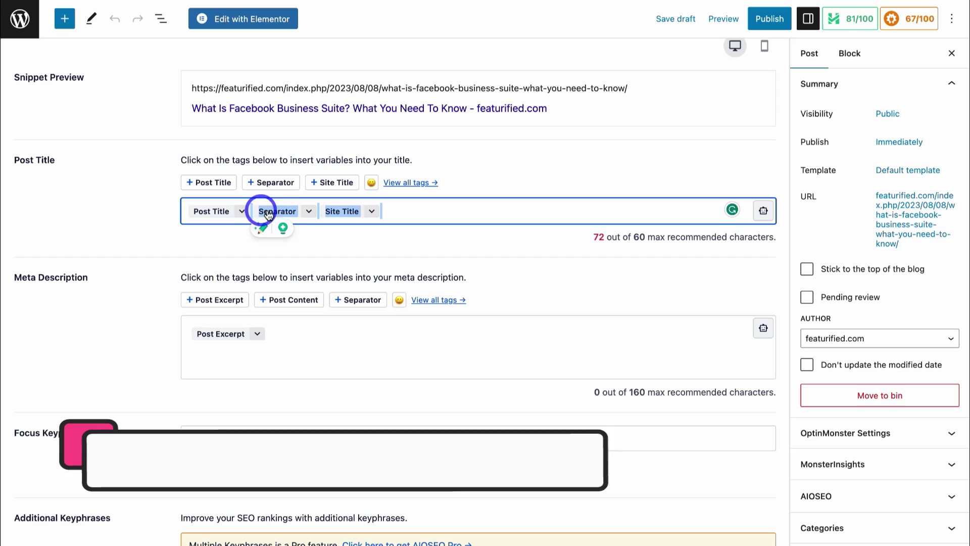
{"action": "key", "text": "BackSpace"}
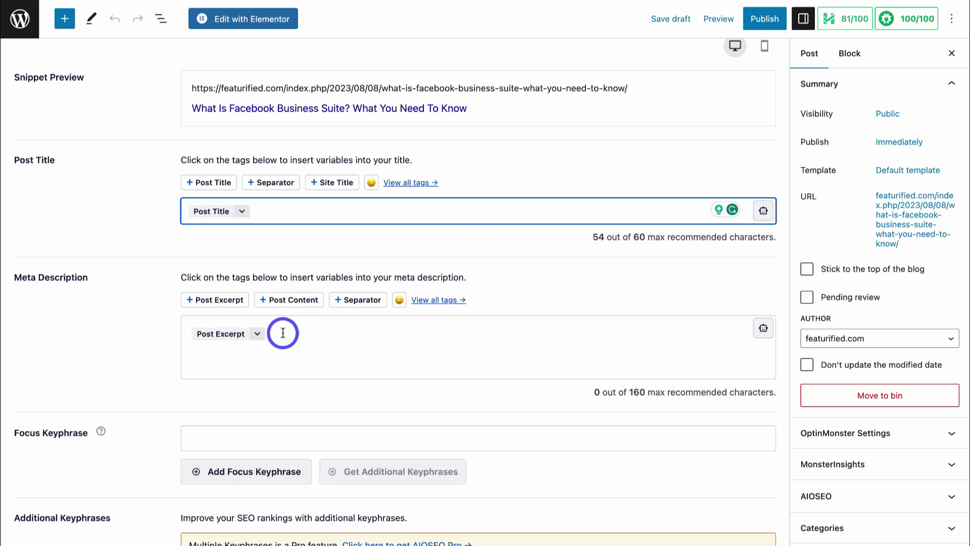
Set the meta description to "What is the Facebook business suite? Learn everything you need to know to setup, use, and leverage the Meta (Facebook) Business Suite."
{"action": "left_click_drag", "start_coordinate": [283, 332], "coordinate": [190, 331]}
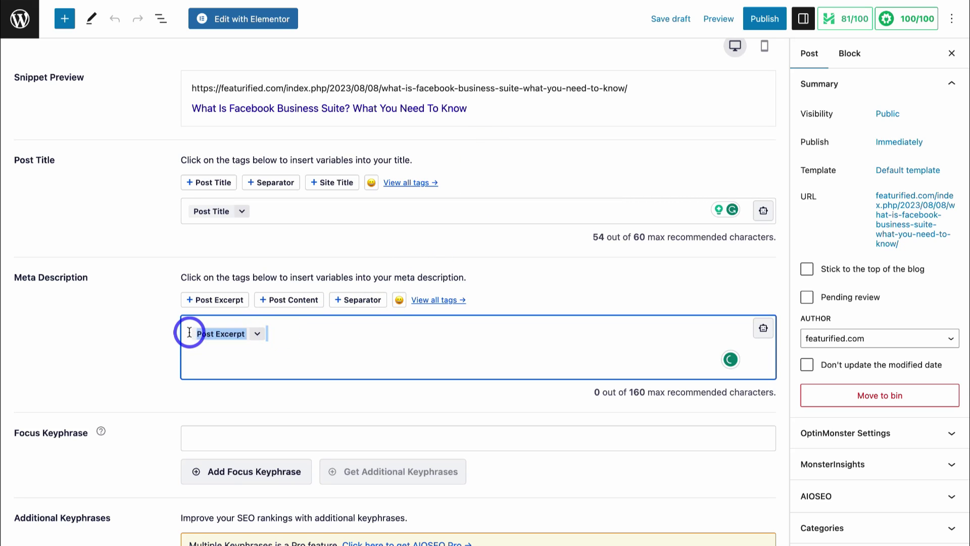
{"action": "key", "text": "BackSpace"}
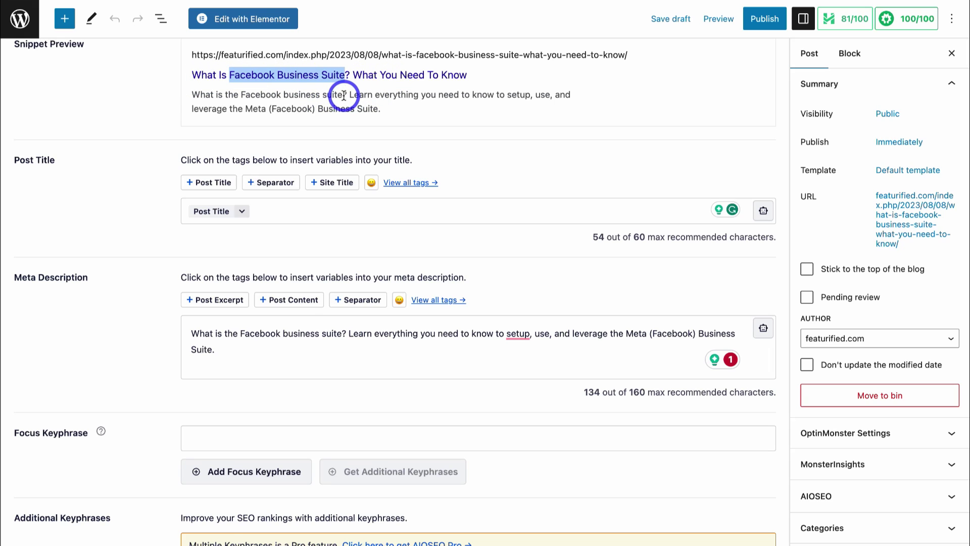
{"action": "left_click_drag", "start_coordinate": [344, 95], "coordinate": [243, 96]}
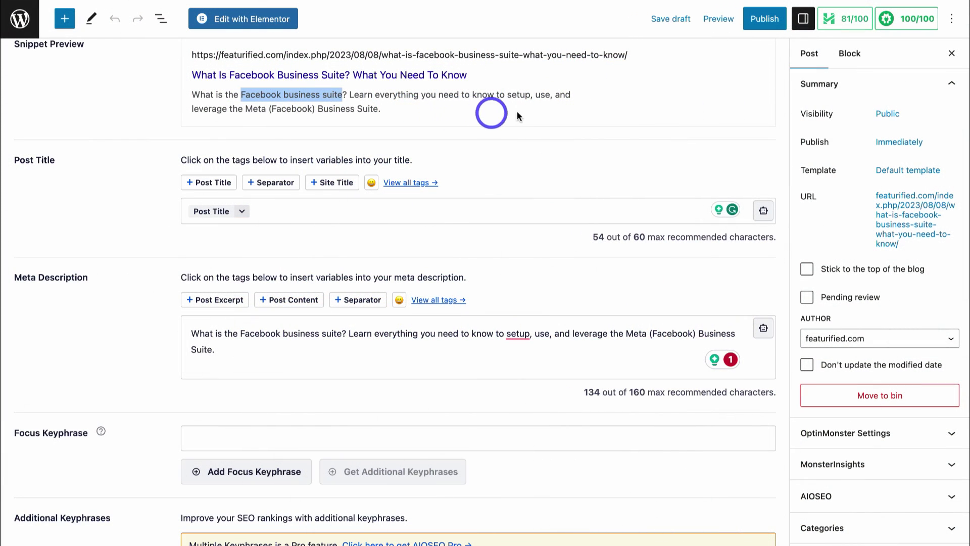
Save the post draft and upload What Is Facebook Business Suite.jpg from the Desktop as the featured image
{"action": "left_click", "coordinate": [673, 23]}
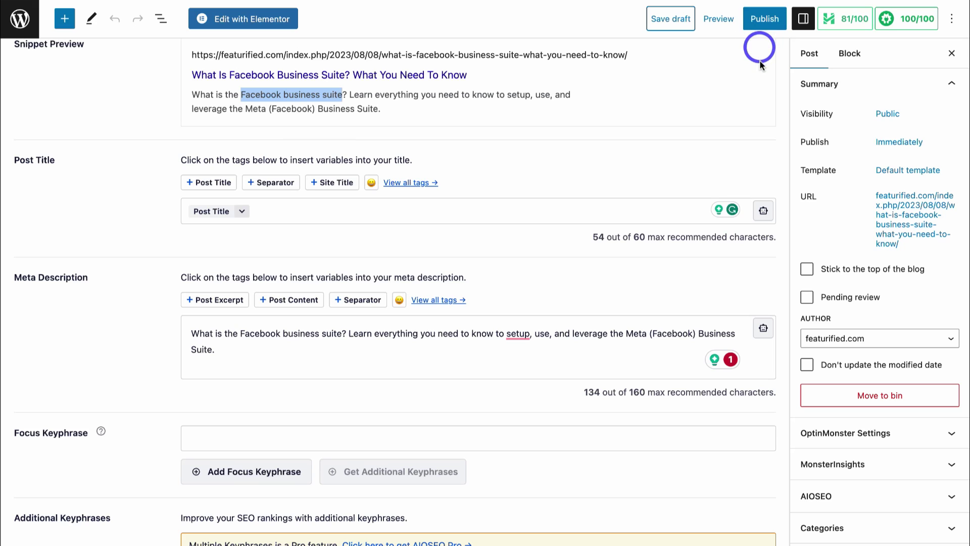
{"action": "scroll", "coordinate": [855, 157], "scroll_direction": "down", "scroll_amount": 5}
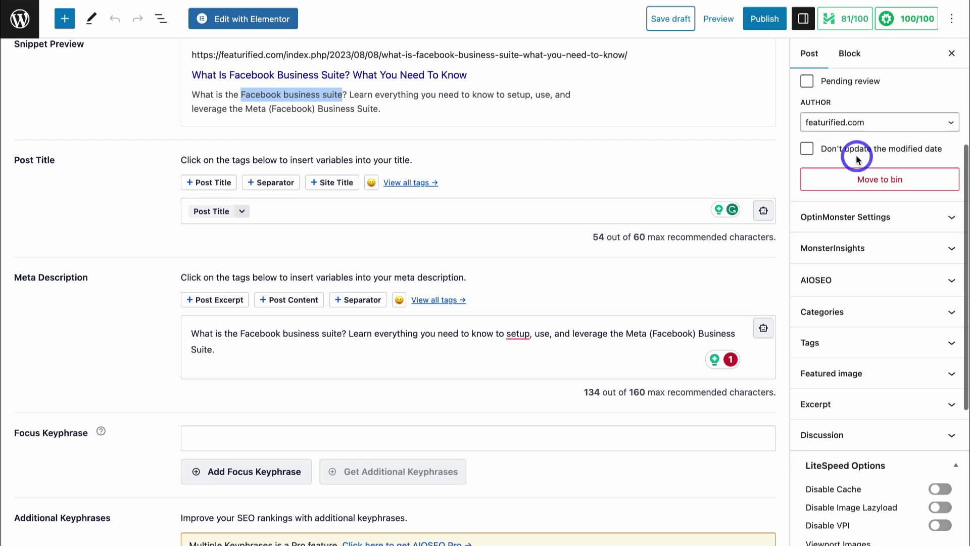
{"action": "left_click", "coordinate": [877, 380]}
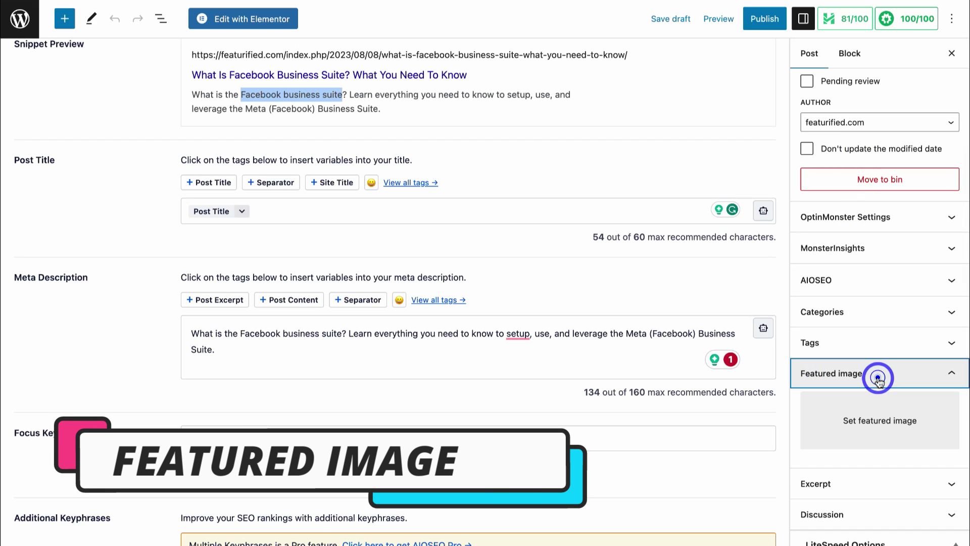
{"action": "left_click", "coordinate": [876, 424]}
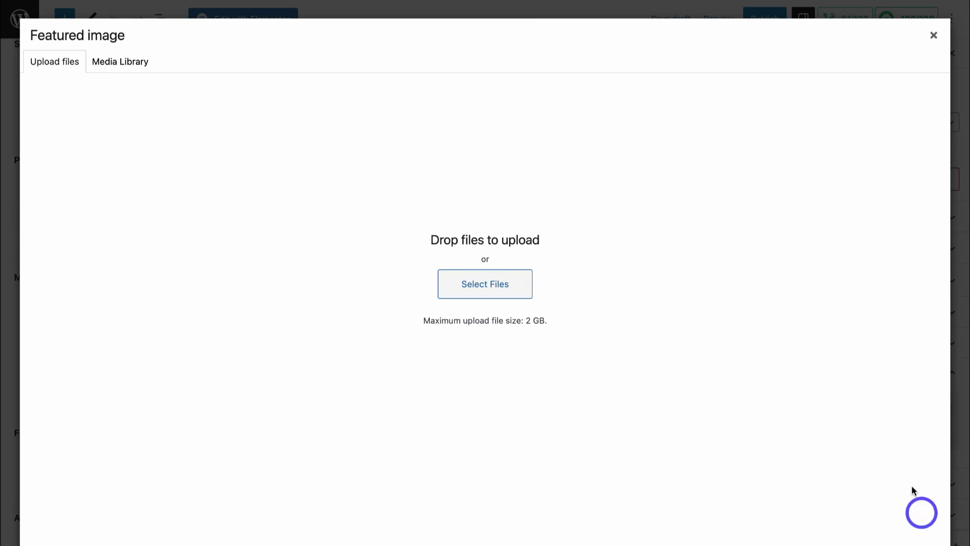
{"action": "left_click", "coordinate": [486, 286]}
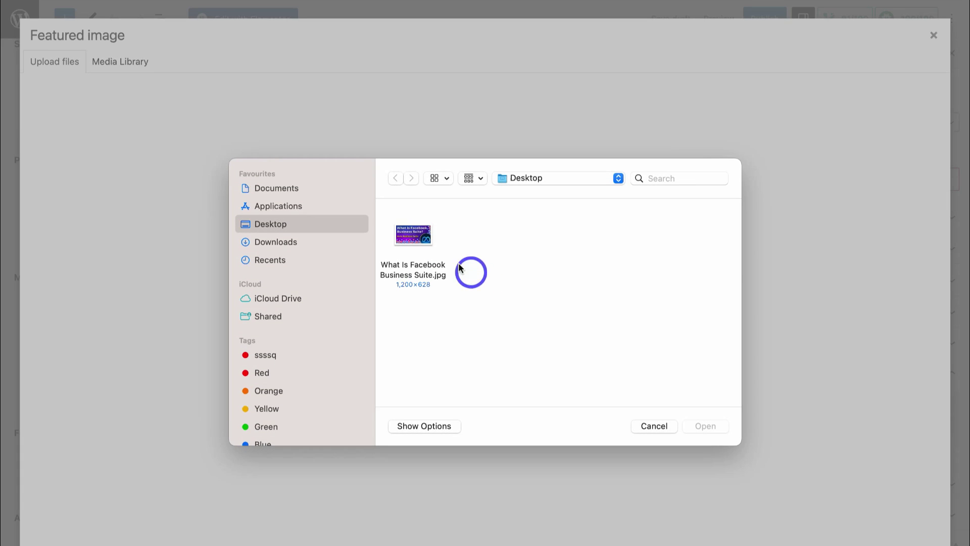
{"action": "left_click", "coordinate": [429, 253]}
{"action": "left_click", "coordinate": [705, 424]}
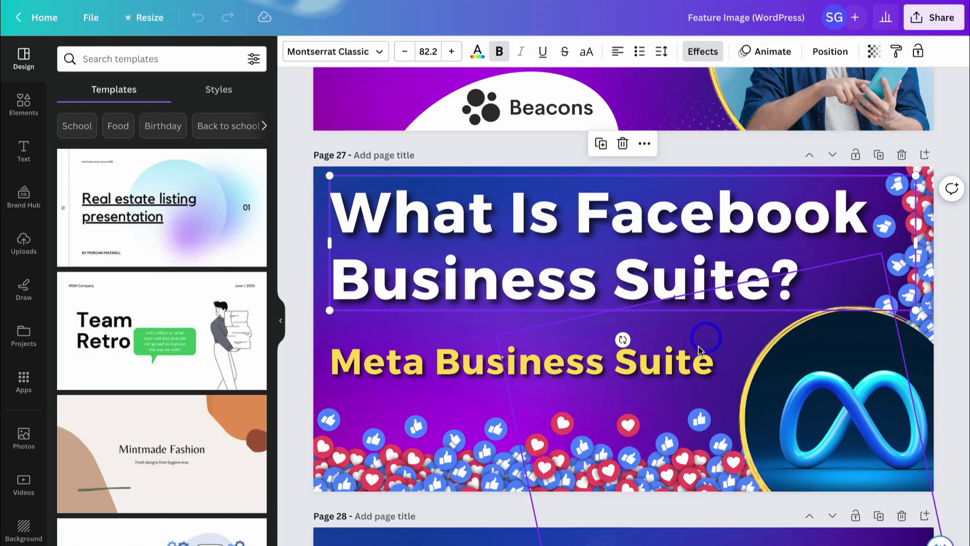
Switch to Canva and examine page 27 of the Feature Image (WordPress) design, checking its dimensions, title, subtitle and reaction icons graphic
{"action": "left_click", "coordinate": [674, 363]}
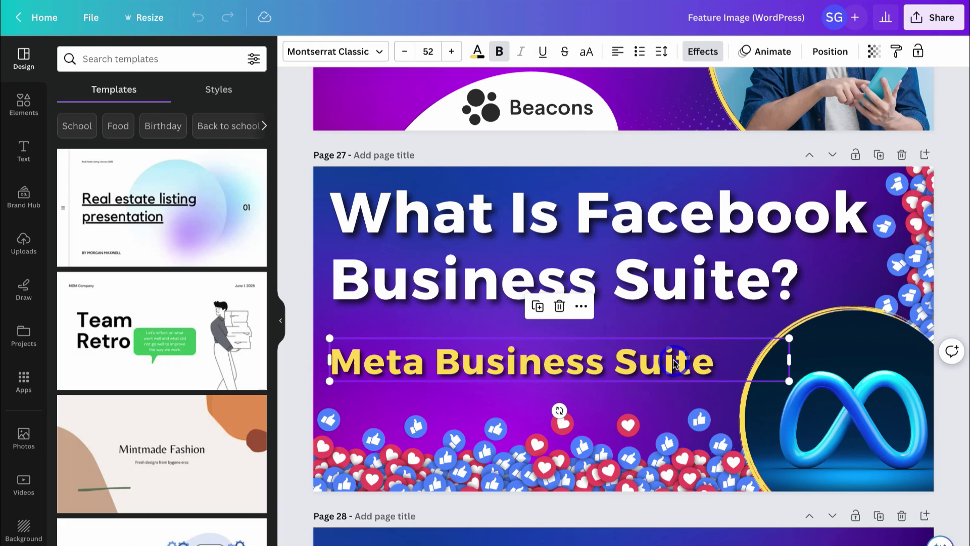
{"action": "left_click", "coordinate": [146, 19]}
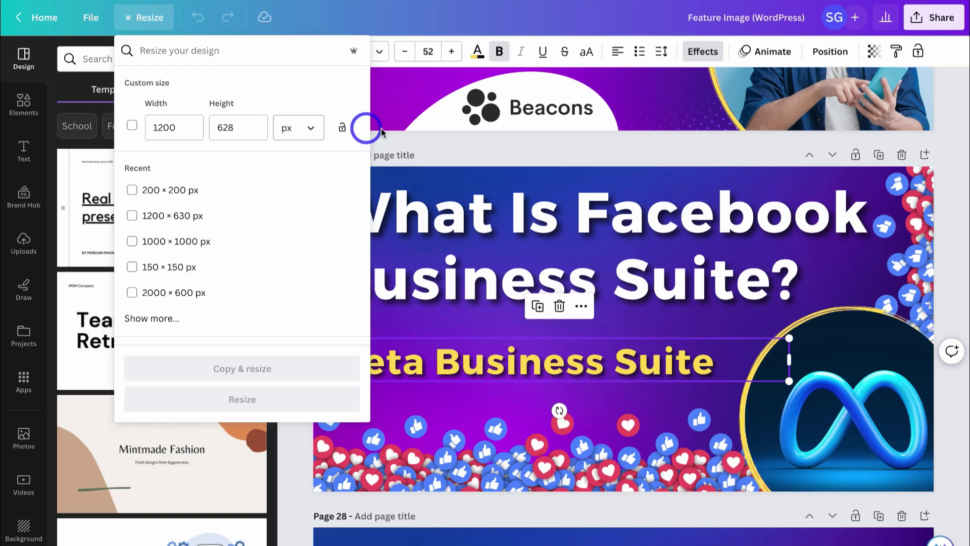
{"action": "left_click", "coordinate": [437, 141]}
{"action": "left_click", "coordinate": [477, 194]}
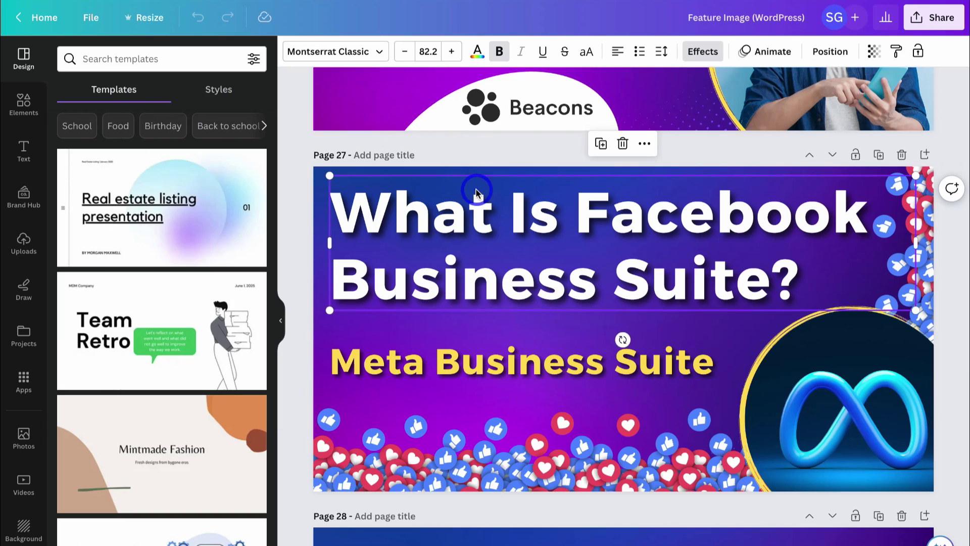
{"action": "left_click", "coordinate": [500, 353]}
{"action": "left_click", "coordinate": [505, 430]}
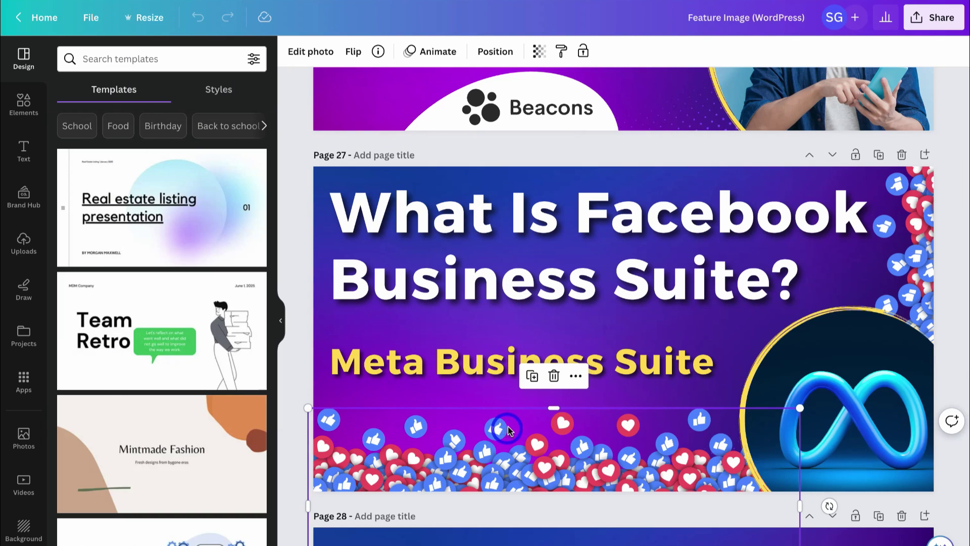
{"action": "left_click", "coordinate": [502, 361]}
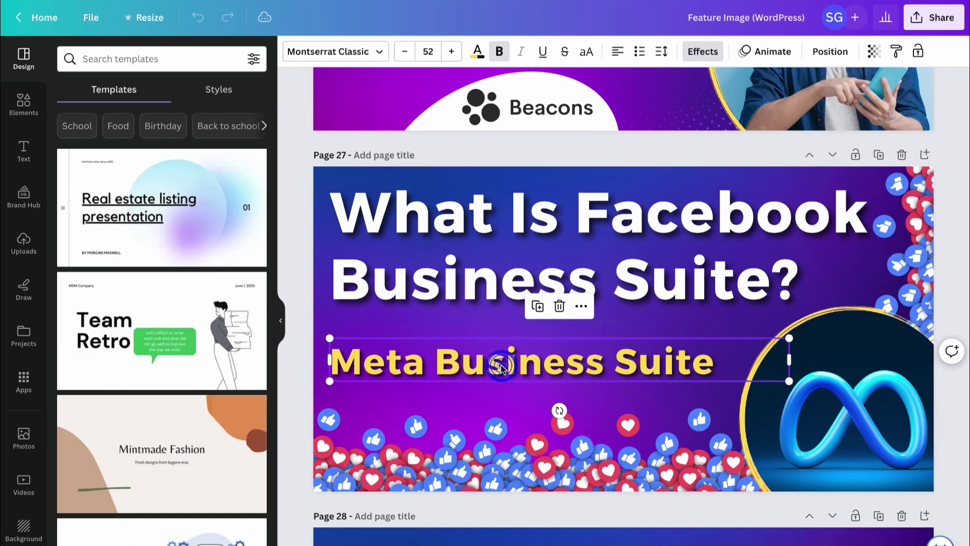
{"action": "left_click", "coordinate": [500, 282]}
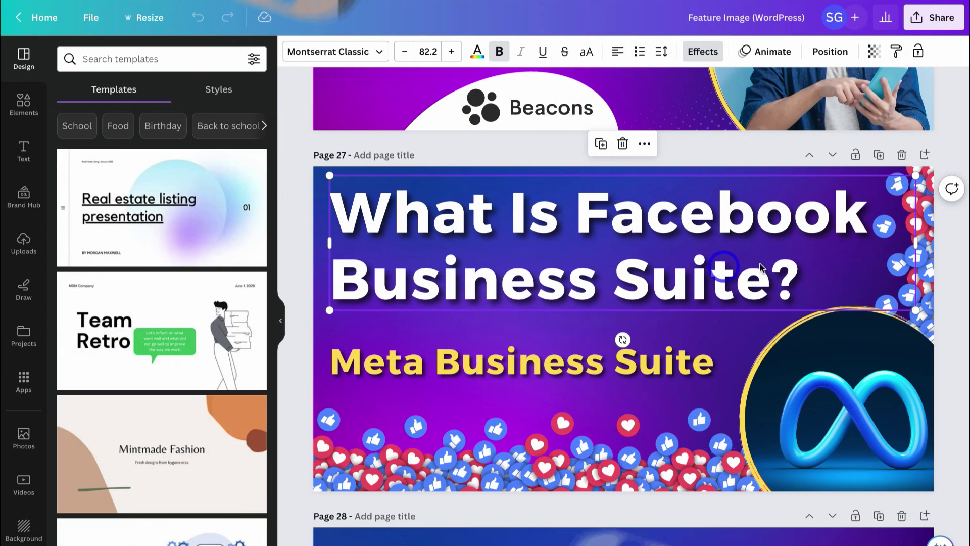
Configure the design's download as a JPG file with quality 55
{"action": "left_click", "coordinate": [921, 161]}
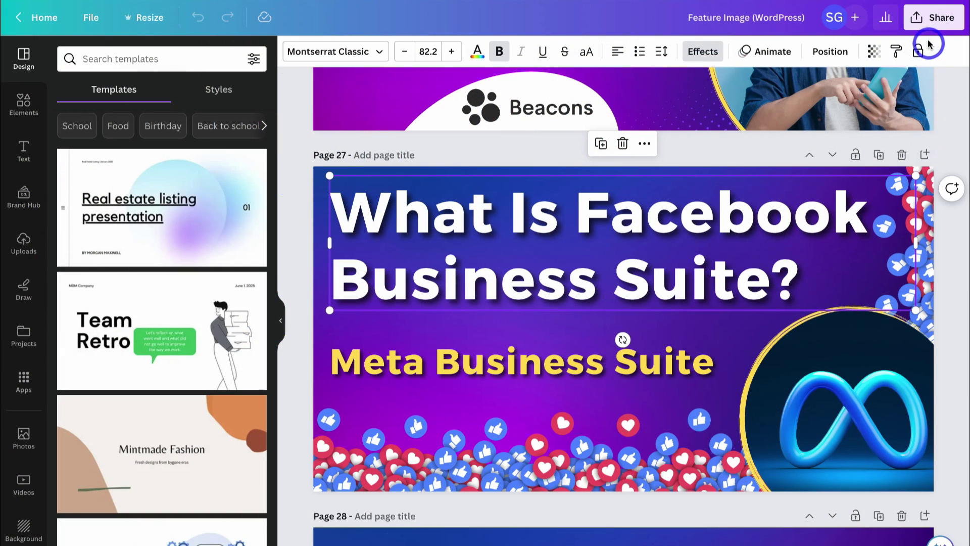
{"action": "left_click", "coordinate": [921, 19]}
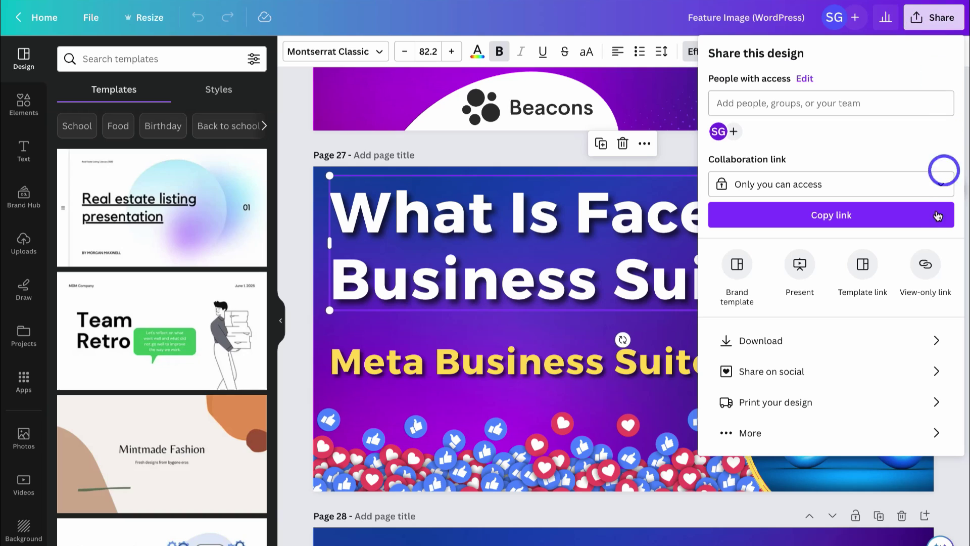
{"action": "left_click", "coordinate": [825, 340]}
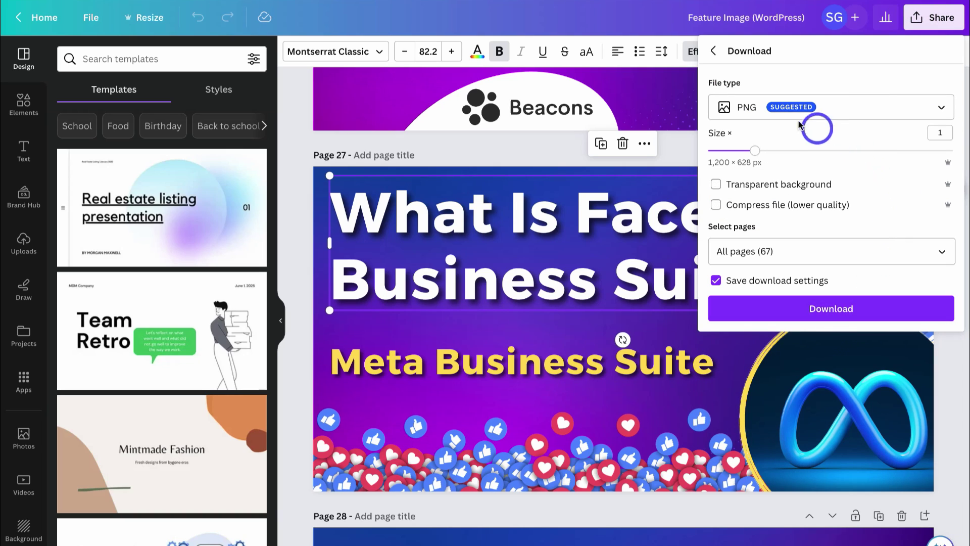
{"action": "left_click", "coordinate": [866, 106]}
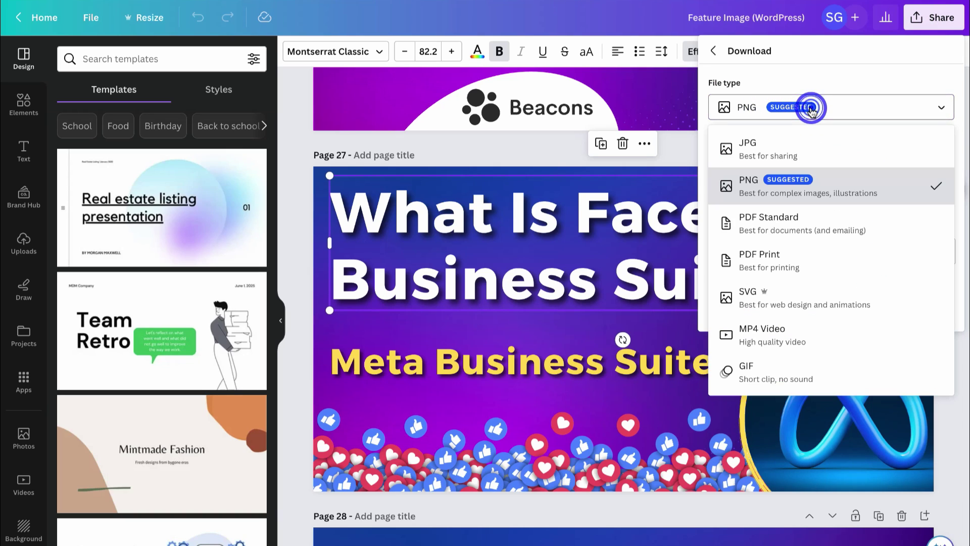
{"action": "left_click", "coordinate": [834, 147]}
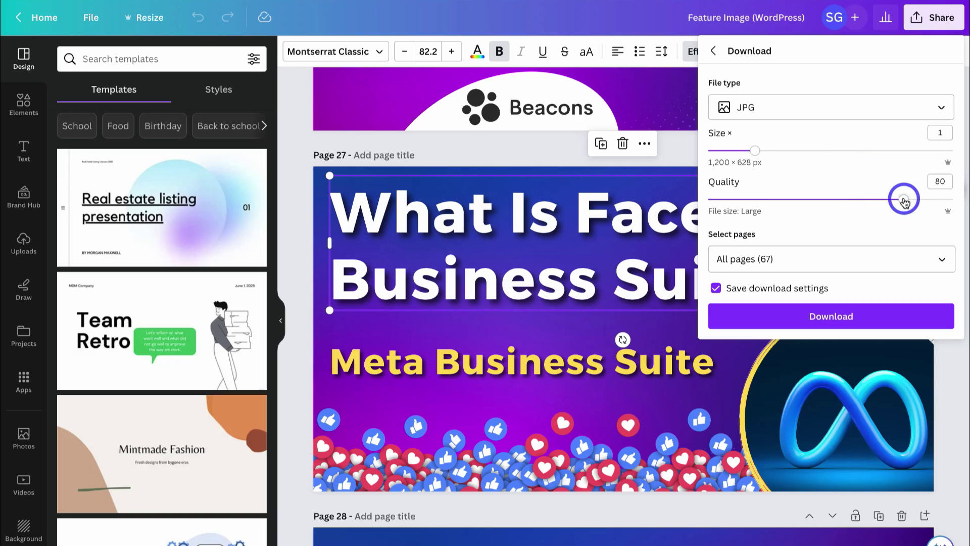
{"action": "left_click_drag", "start_coordinate": [903, 199], "coordinate": [841, 200]}
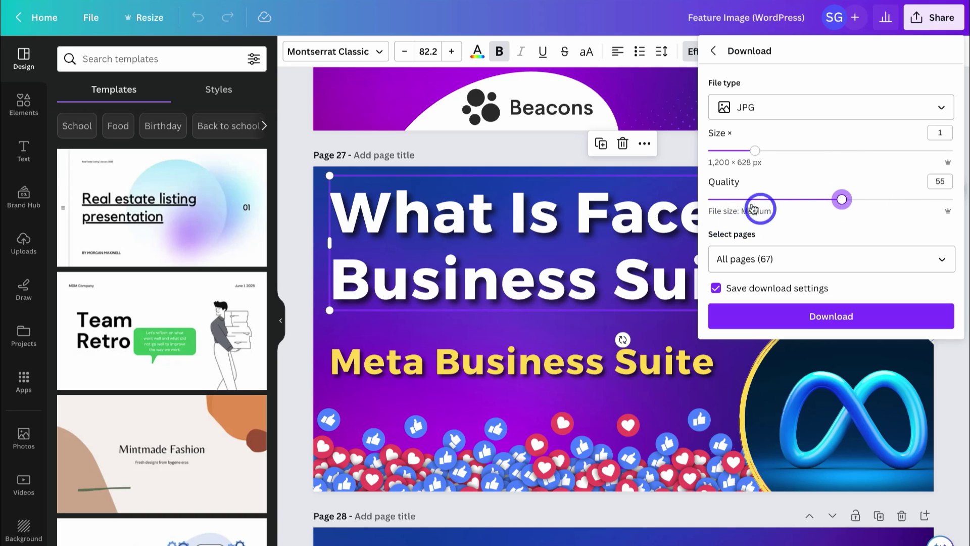
Limit the export to the current page (Page 27) and download it
{"action": "left_click", "coordinate": [784, 257]}
{"action": "left_click", "coordinate": [812, 299]}
{"action": "left_click", "coordinate": [822, 326]}
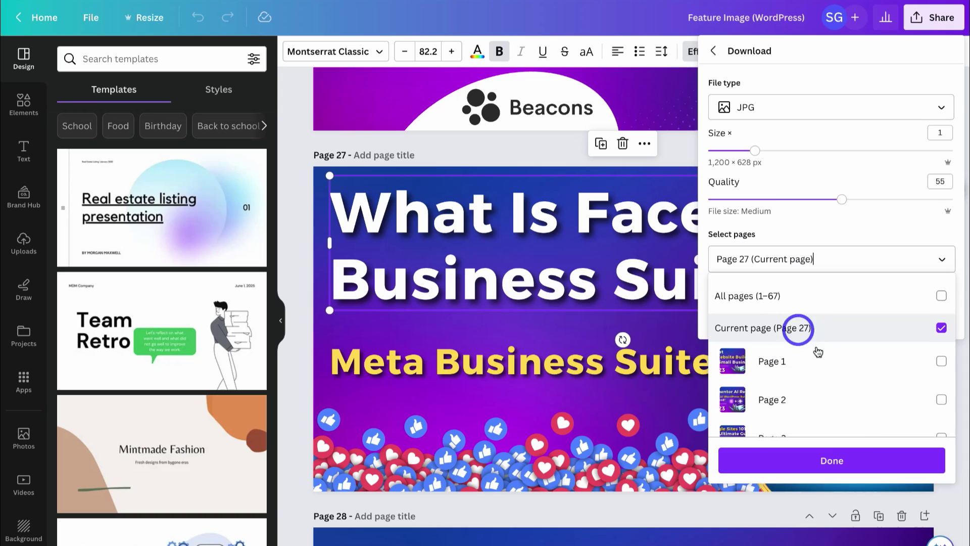
{"action": "left_click", "coordinate": [849, 458]}
{"action": "left_click", "coordinate": [819, 317]}
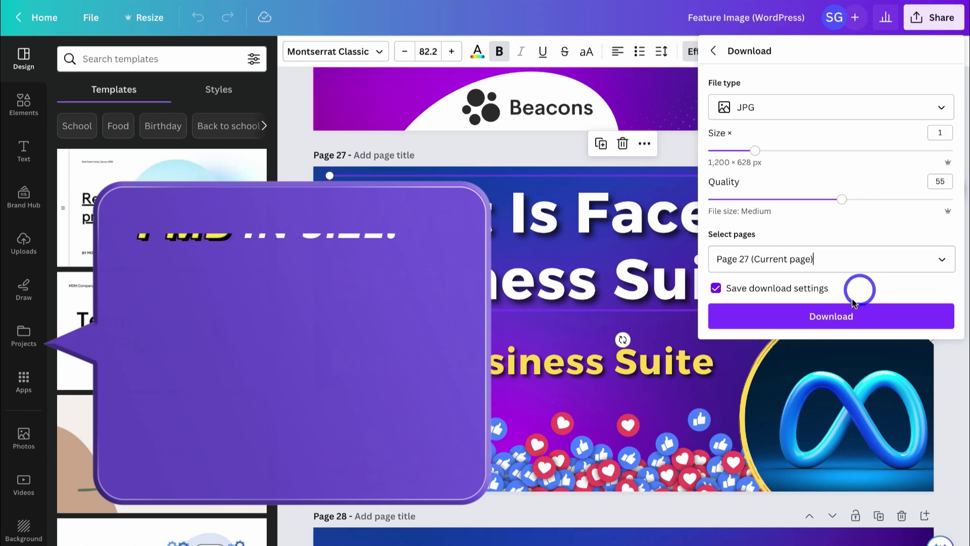
{"action": "left_click", "coordinate": [873, 317]}
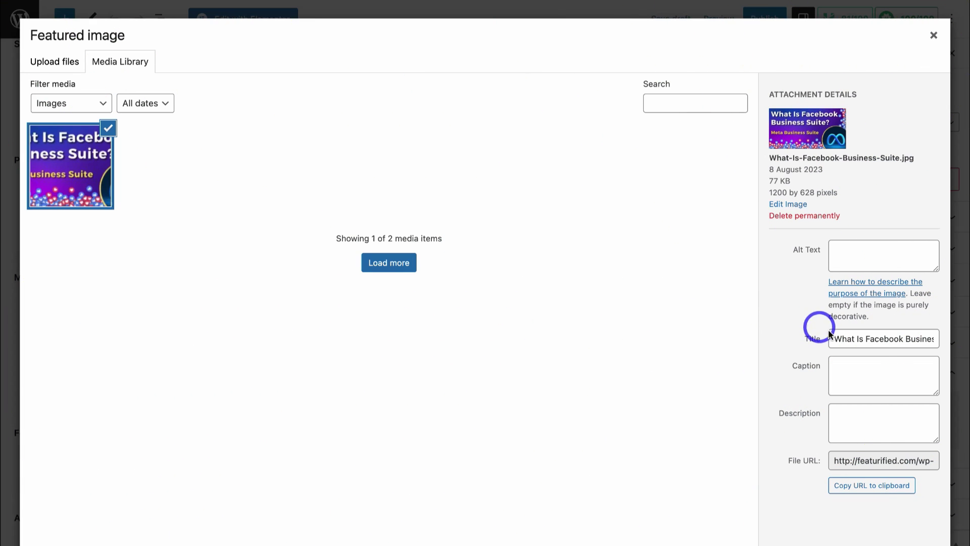
In WordPress, copy the uploaded image's title "What Is Facebook Business Suite" into its alt text and set it as the featured image
{"action": "triple_click", "coordinate": [843, 340]}
{"action": "key", "text": "ctrl+c"}
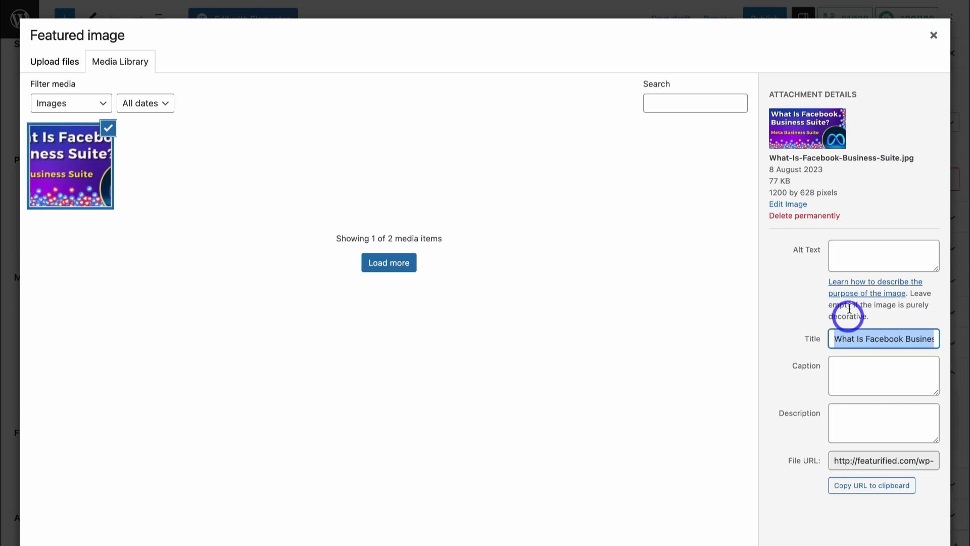
{"action": "left_click", "coordinate": [841, 253]}
{"action": "key", "text": "ctrl+v"}
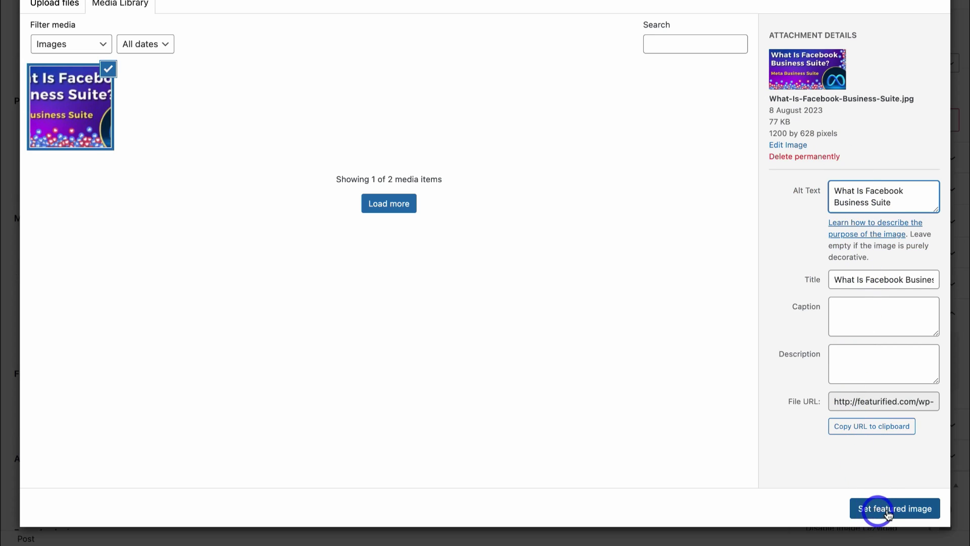
{"action": "left_click", "coordinate": [888, 513]}
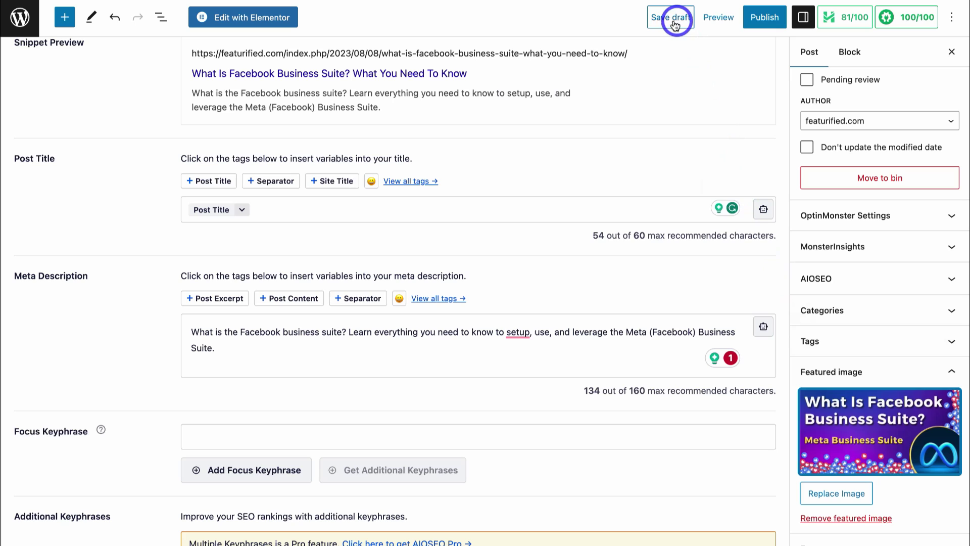
Save the post draft and open it for editing with Elementor
{"action": "left_click", "coordinate": [675, 24]}
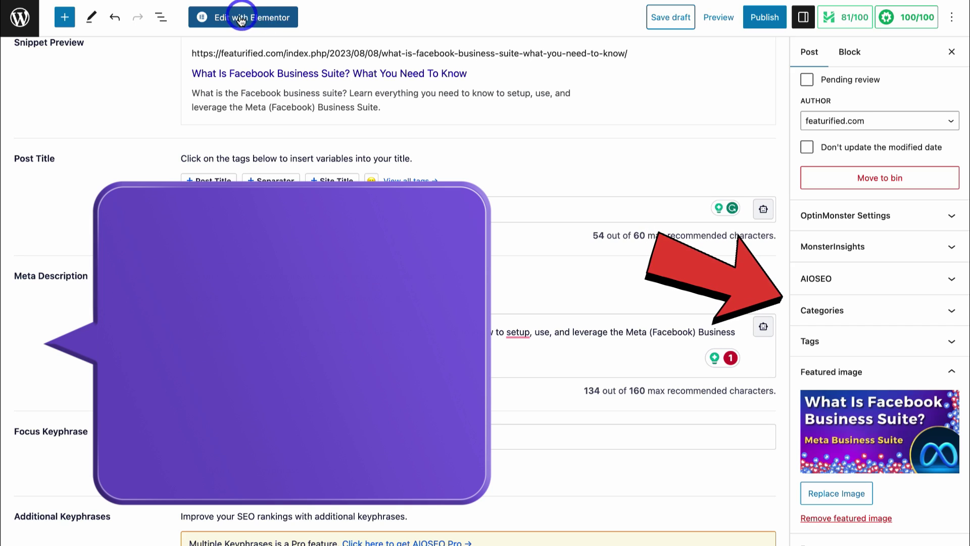
{"action": "left_click", "coordinate": [240, 19]}
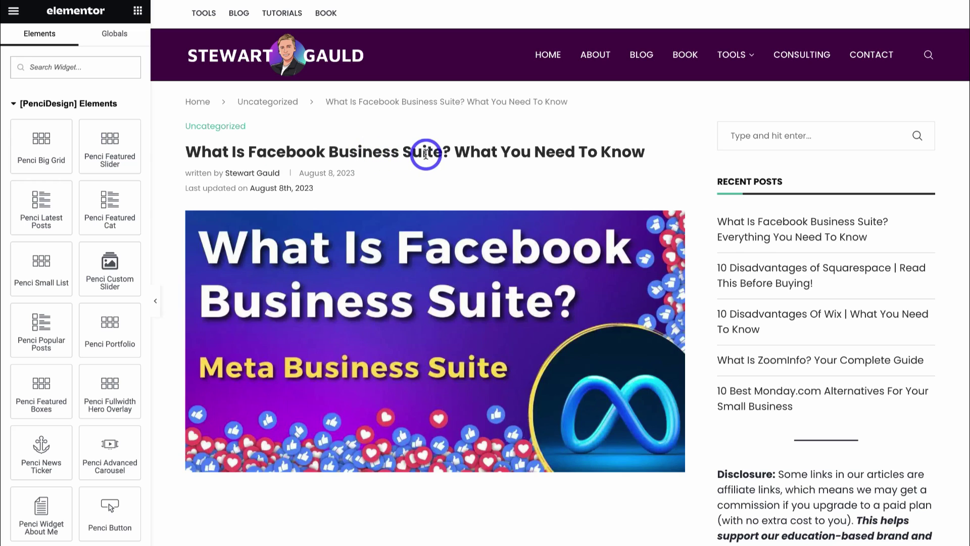
Examine the post's layout in the Elementor preview, including the title, featured image, widget area, author box, comments and sidebar
{"action": "scroll", "coordinate": [590, 156], "scroll_direction": "down", "scroll_amount": 2}
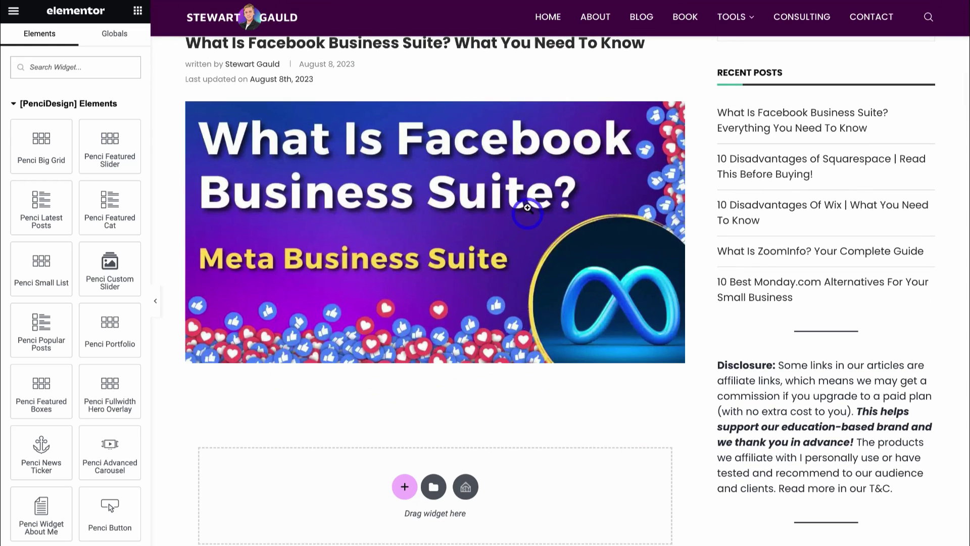
{"action": "scroll", "coordinate": [492, 206], "scroll_direction": "down", "scroll_amount": 1}
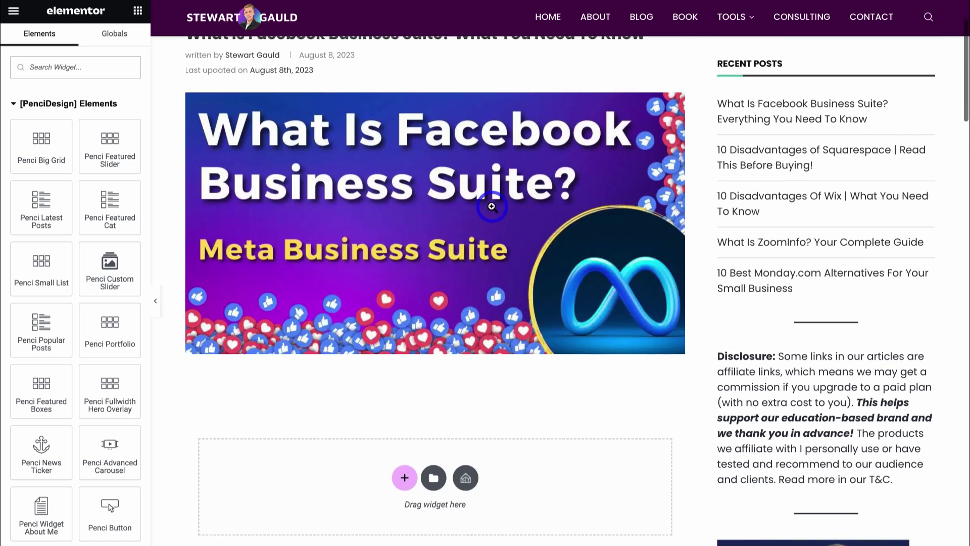
{"action": "scroll", "coordinate": [491, 207], "scroll_direction": "down", "scroll_amount": 3}
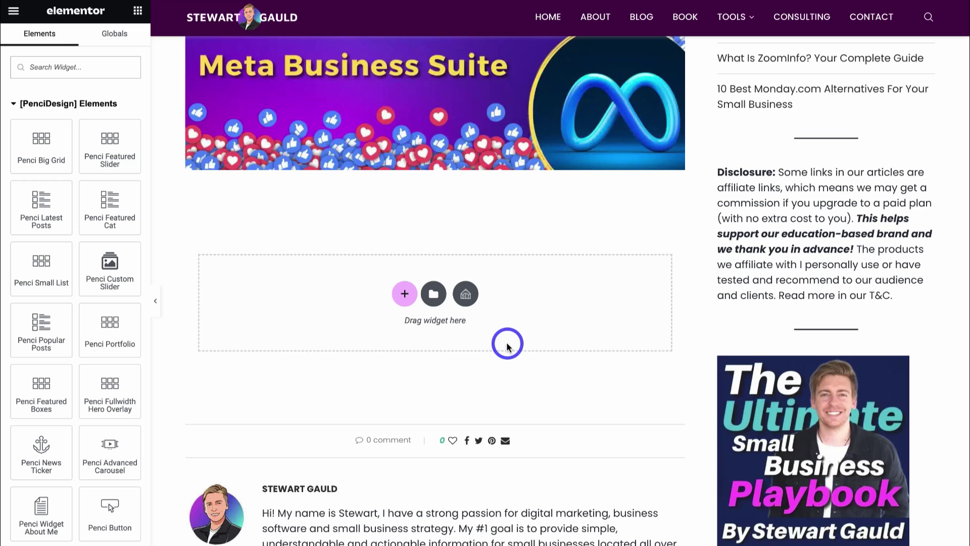
{"action": "scroll", "coordinate": [507, 345], "scroll_direction": "up", "scroll_amount": 6}
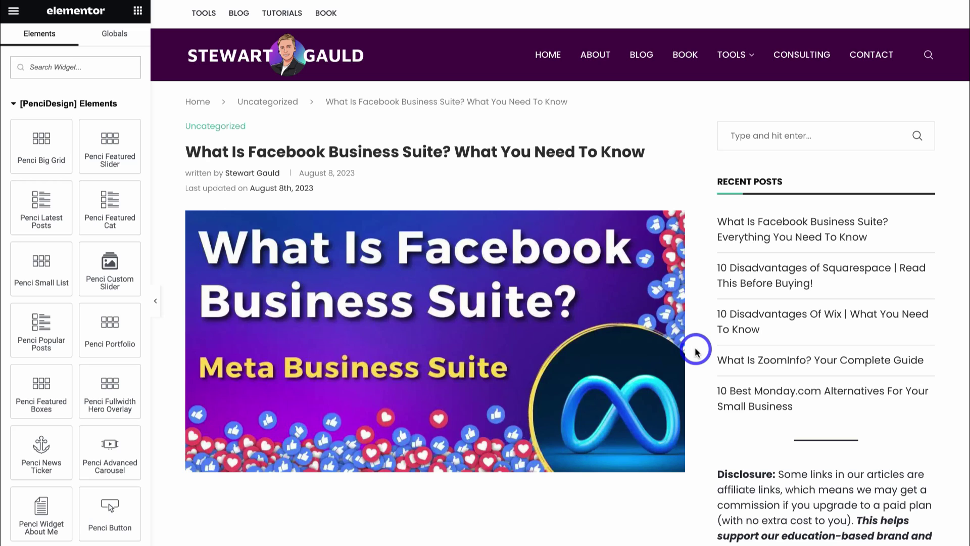
{"action": "scroll", "coordinate": [825, 308], "scroll_direction": "down", "scroll_amount": 10}
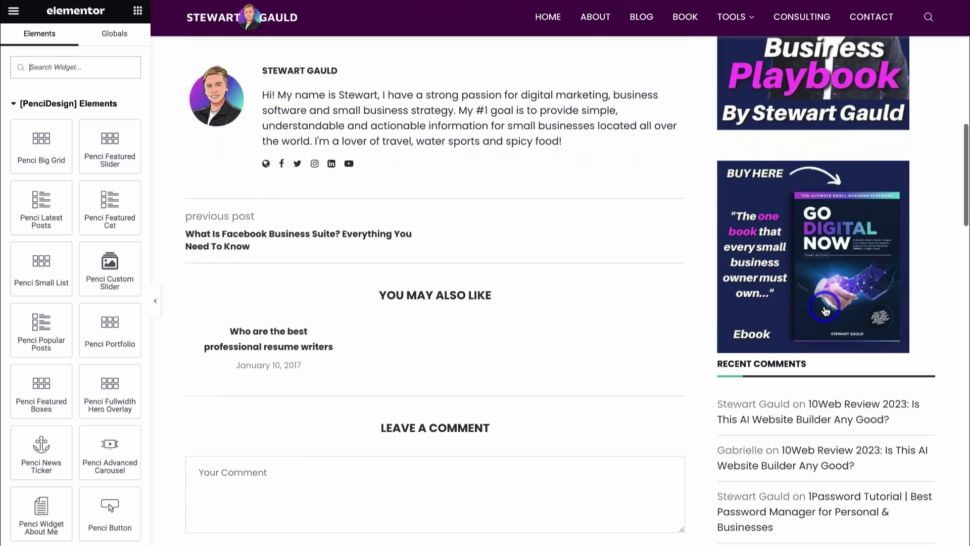
{"action": "scroll", "coordinate": [825, 308], "scroll_direction": "up", "scroll_amount": 10}
{"action": "scroll", "coordinate": [825, 308], "scroll_direction": "up", "scroll_amount": 5}
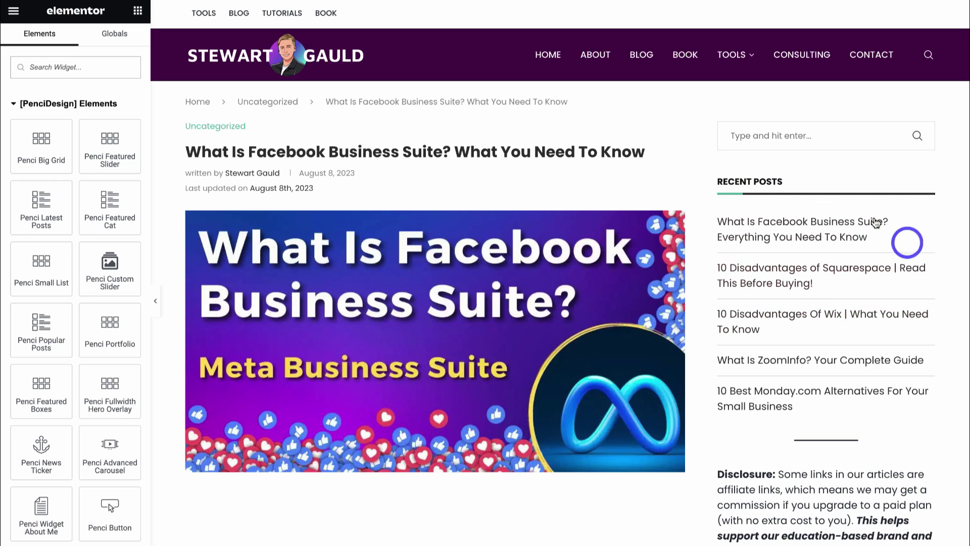
{"action": "scroll", "coordinate": [865, 307], "scroll_direction": "down", "scroll_amount": 4}
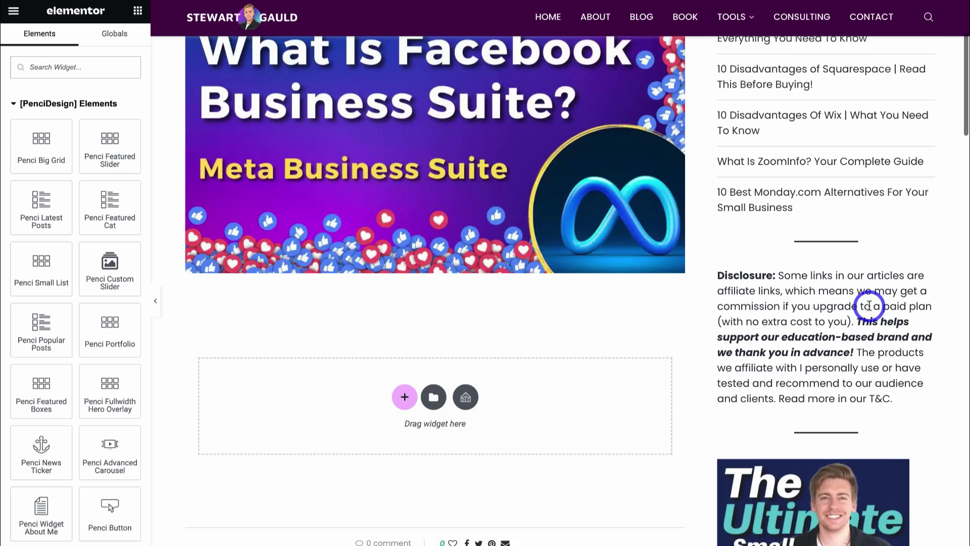
{"action": "scroll", "coordinate": [868, 305], "scroll_direction": "up", "scroll_amount": 5}
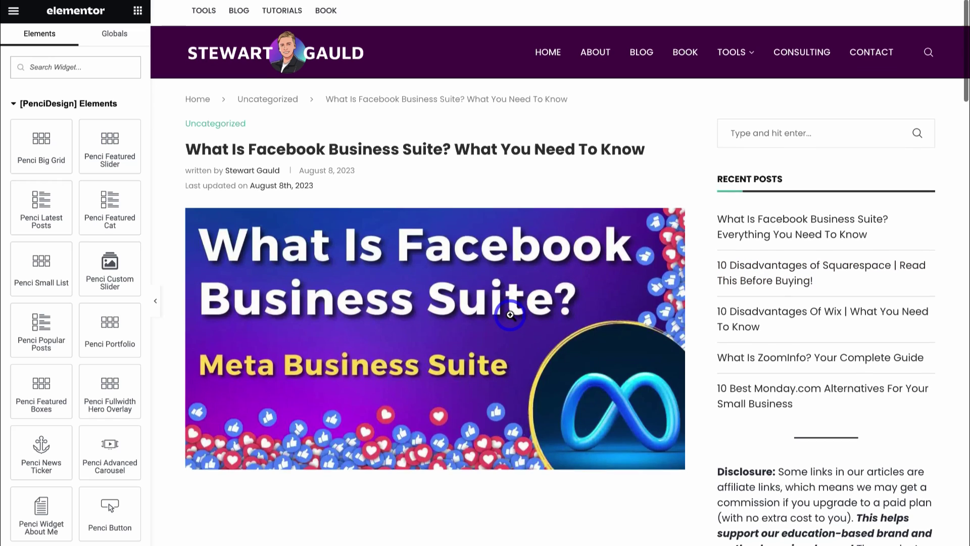
Add a single-column section below the featured image and bring up the widgets for filling it
{"action": "scroll", "coordinate": [506, 313], "scroll_direction": "down", "scroll_amount": 5}
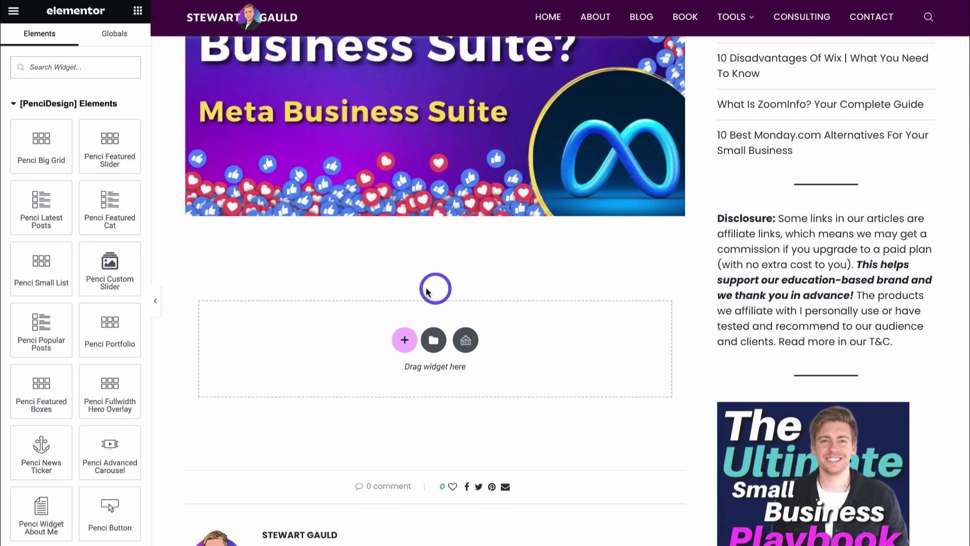
{"action": "left_click", "coordinate": [406, 340]}
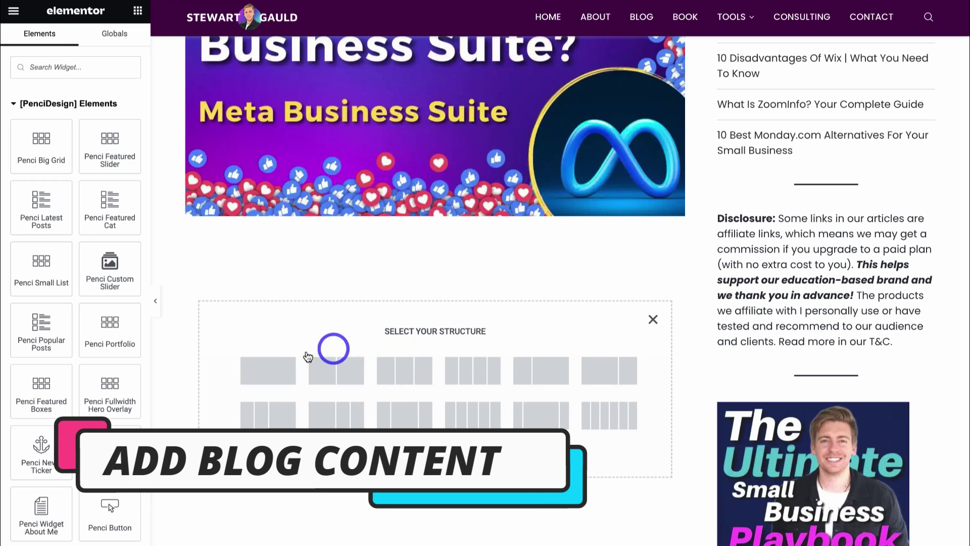
{"action": "left_click", "coordinate": [266, 375]}
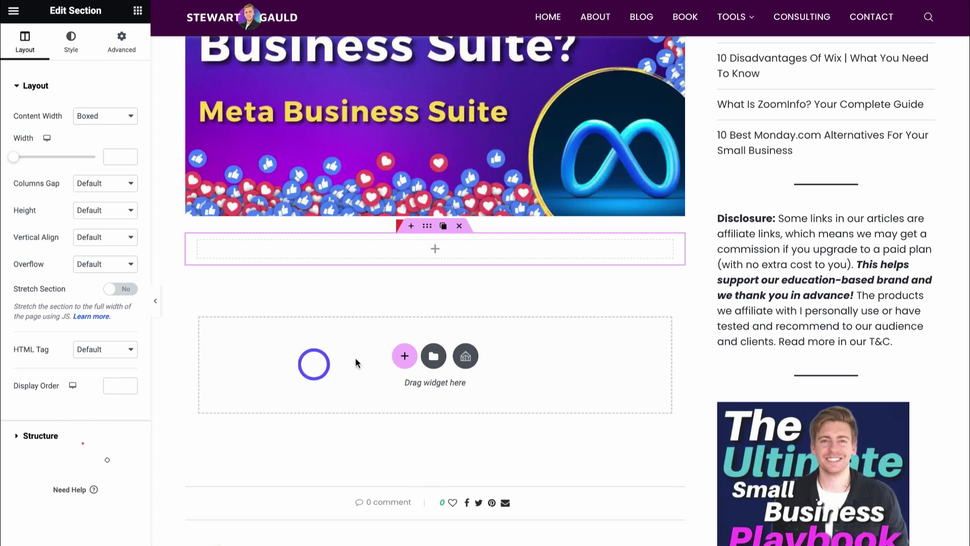
{"action": "left_click", "coordinate": [432, 249]}
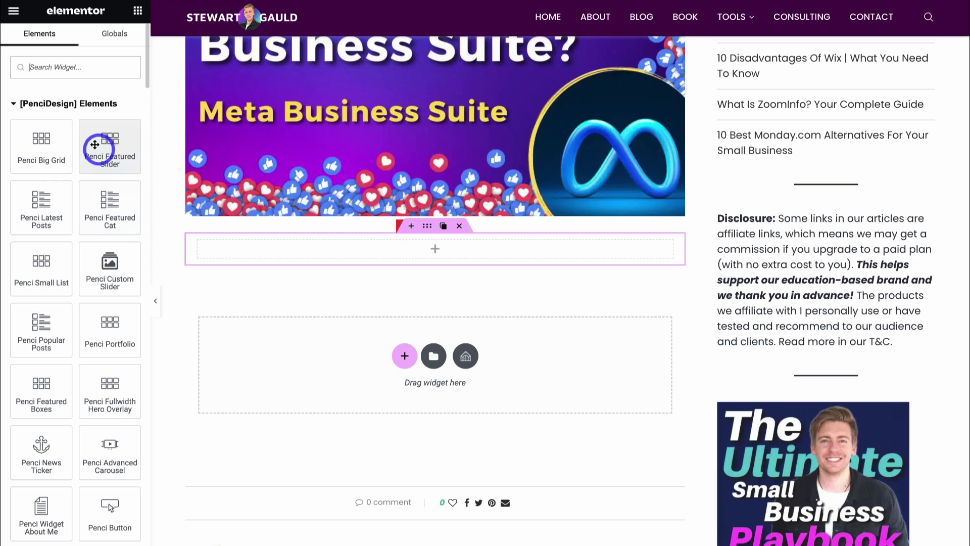
Place a Text Editor widget in the new section and replace its placeholder text with the Facebook Business Suite article introduction
{"action": "left_click", "coordinate": [60, 68]}
{"action": "type", "text": "text"}
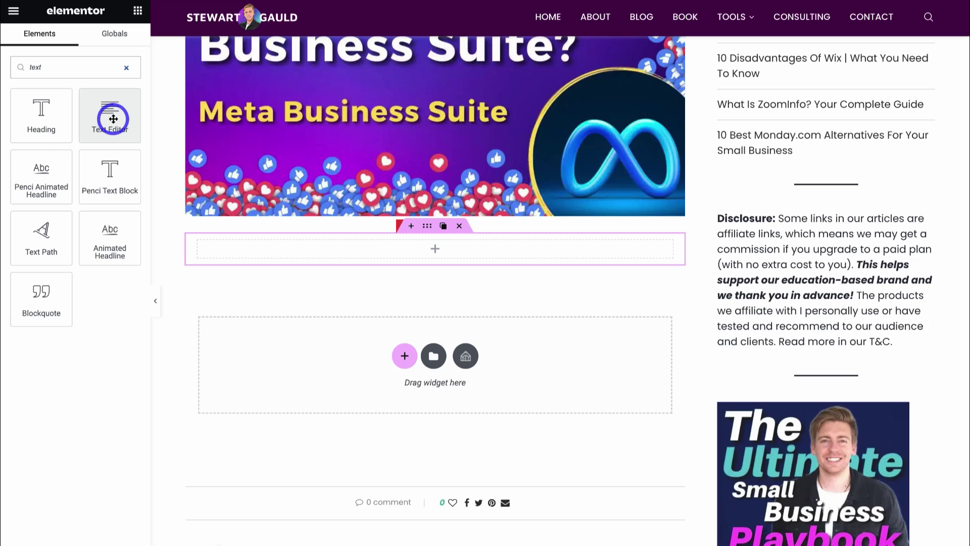
{"action": "left_click_drag", "start_coordinate": [113, 119], "coordinate": [429, 257]}
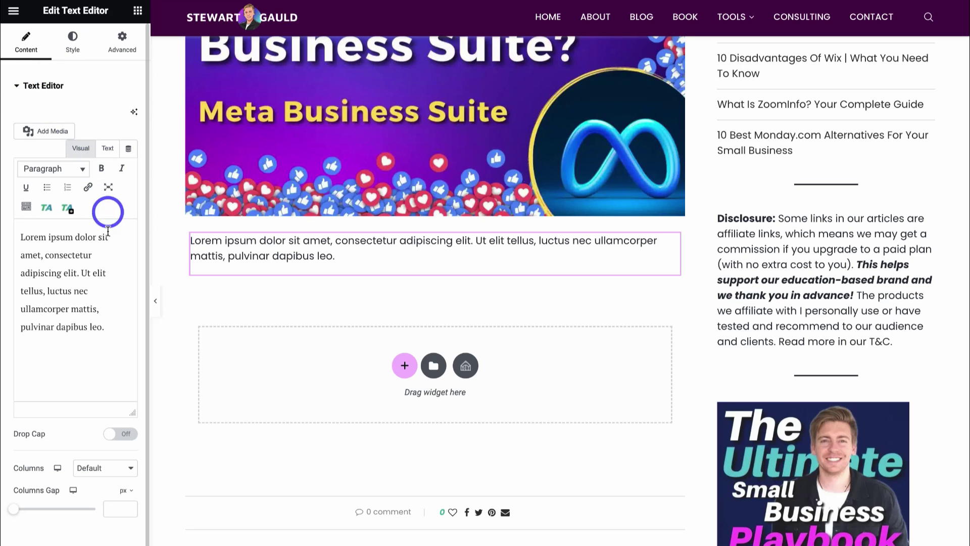
{"action": "left_click_drag", "start_coordinate": [112, 329], "coordinate": [17, 238]}
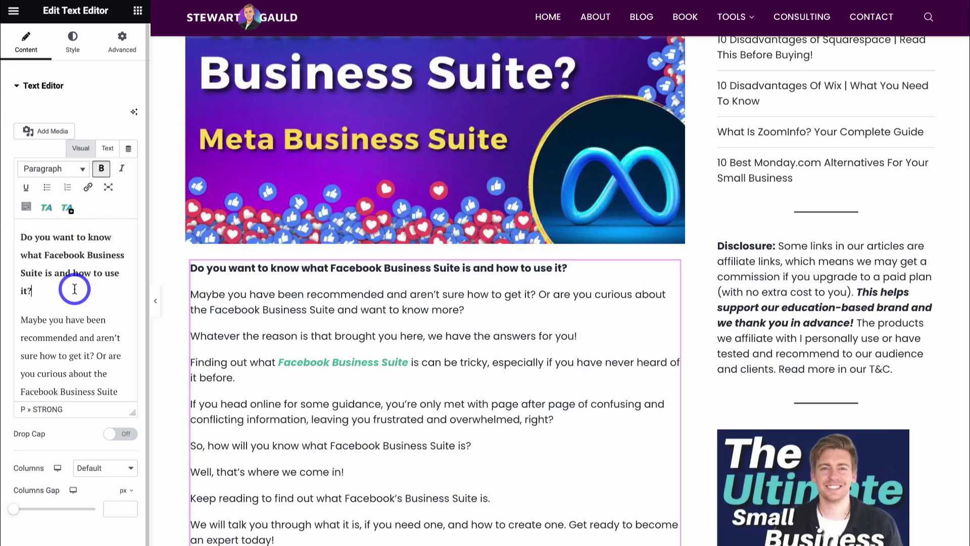
Remove the bold formatting from the introduction's opening question and reapply it
{"action": "left_click_drag", "start_coordinate": [75, 289], "coordinate": [19, 236]}
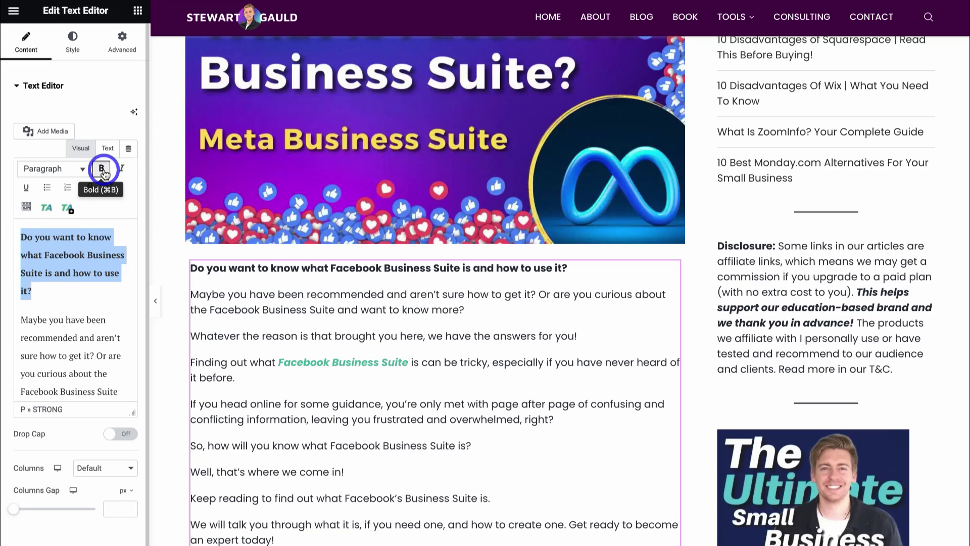
{"action": "left_click", "coordinate": [102, 168]}
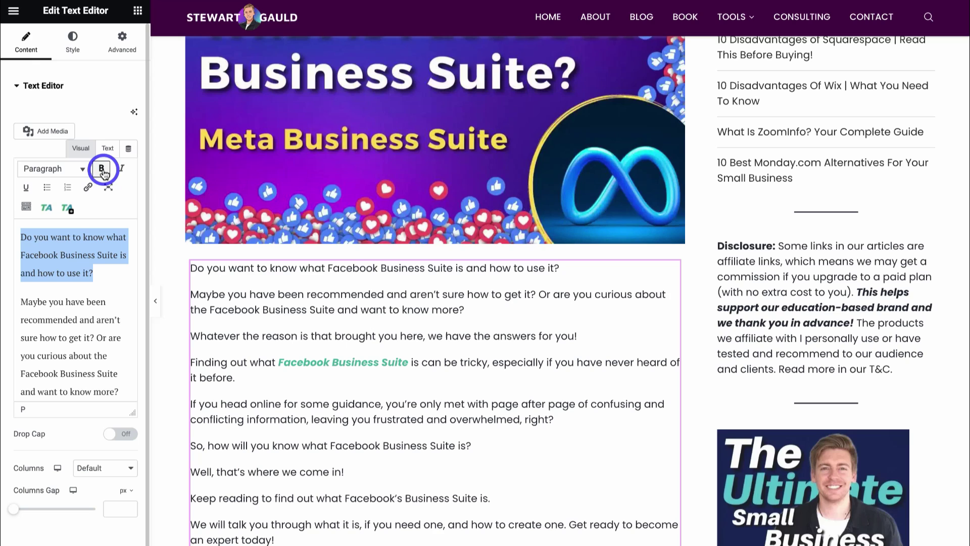
{"action": "left_click", "coordinate": [102, 171]}
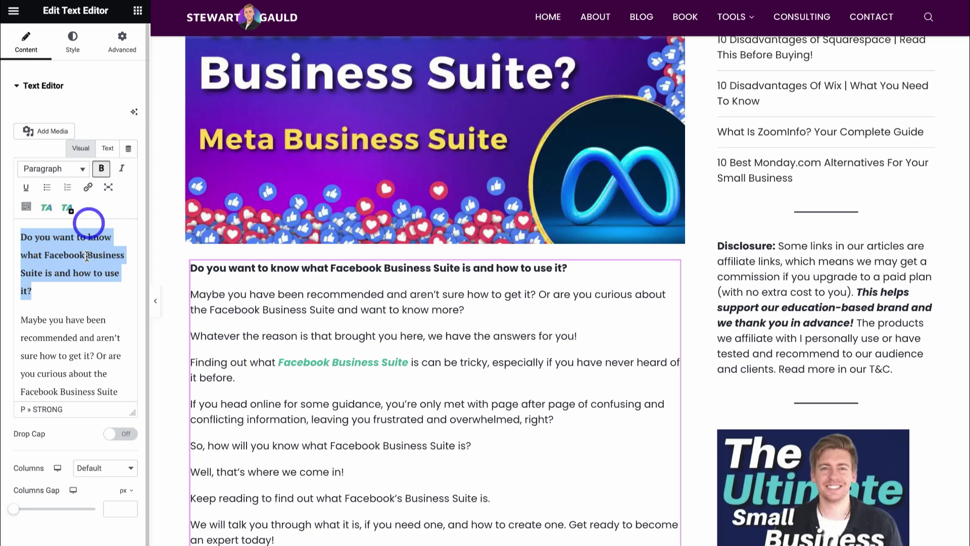
{"action": "scroll", "coordinate": [87, 282], "scroll_direction": "down", "scroll_amount": 4}
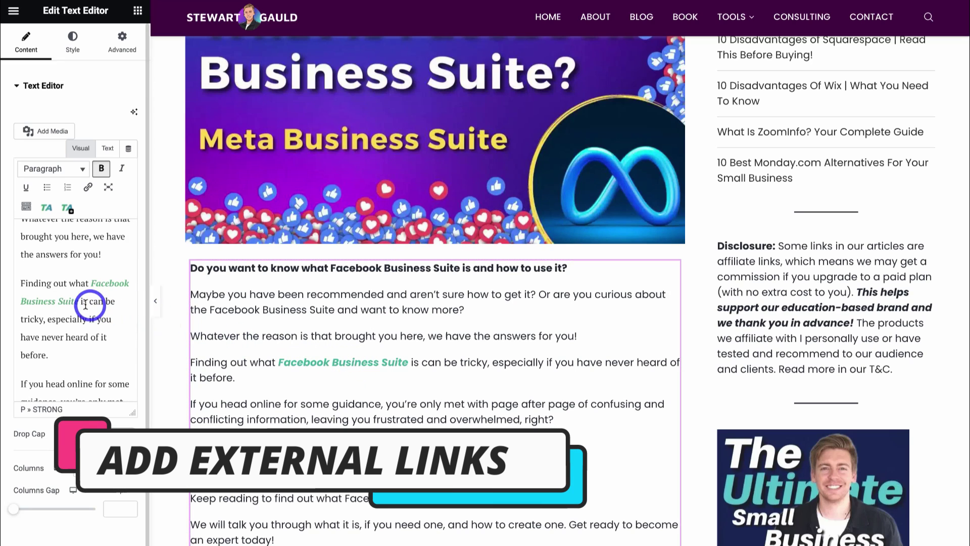
{"action": "left_click_drag", "start_coordinate": [79, 302], "coordinate": [92, 286]}
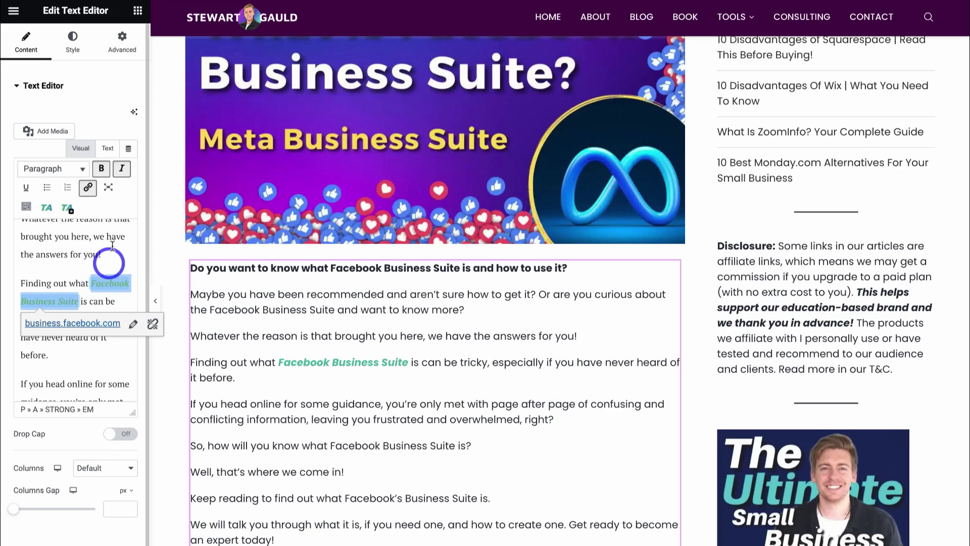
{"action": "left_click", "coordinate": [88, 190]}
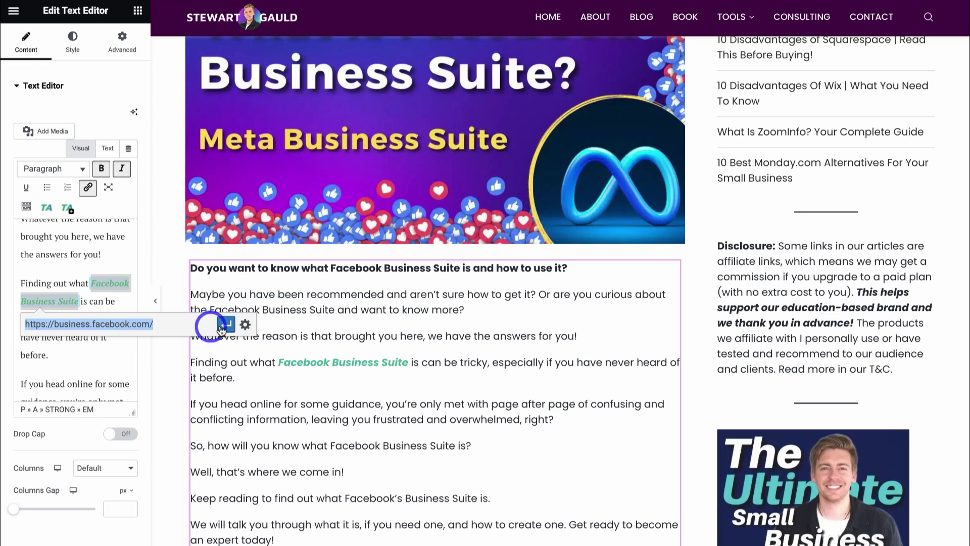
{"action": "left_click", "coordinate": [246, 326]}
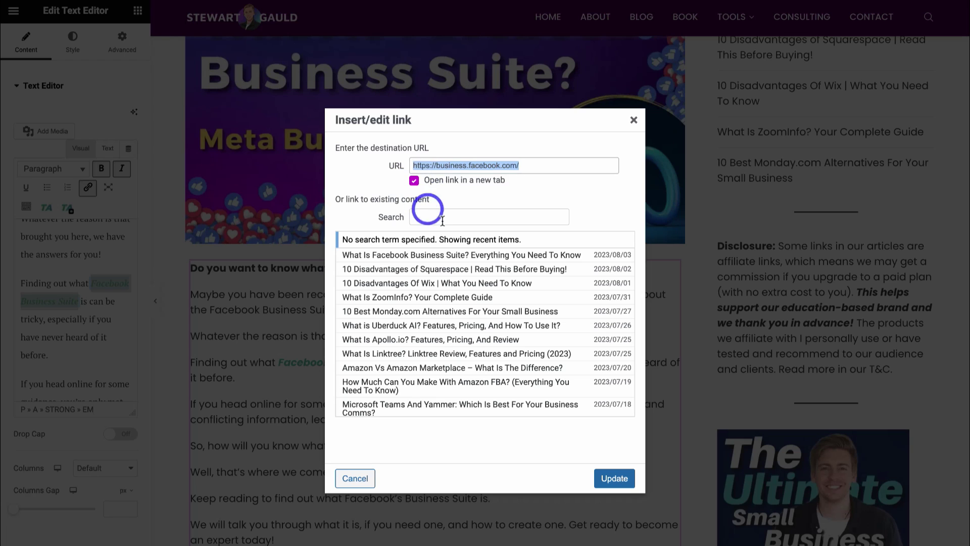
{"action": "left_click", "coordinate": [613, 479]}
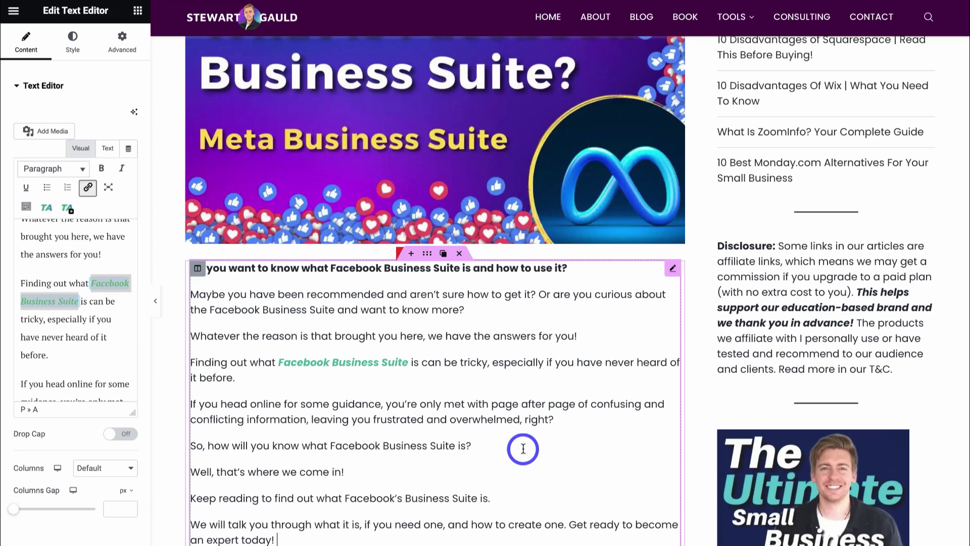
Add an empty line after "we have the answers for you!" and select the Facebook Business Suite image in the media library
{"action": "scroll", "coordinate": [97, 348], "scroll_direction": "up", "scroll_amount": 2}
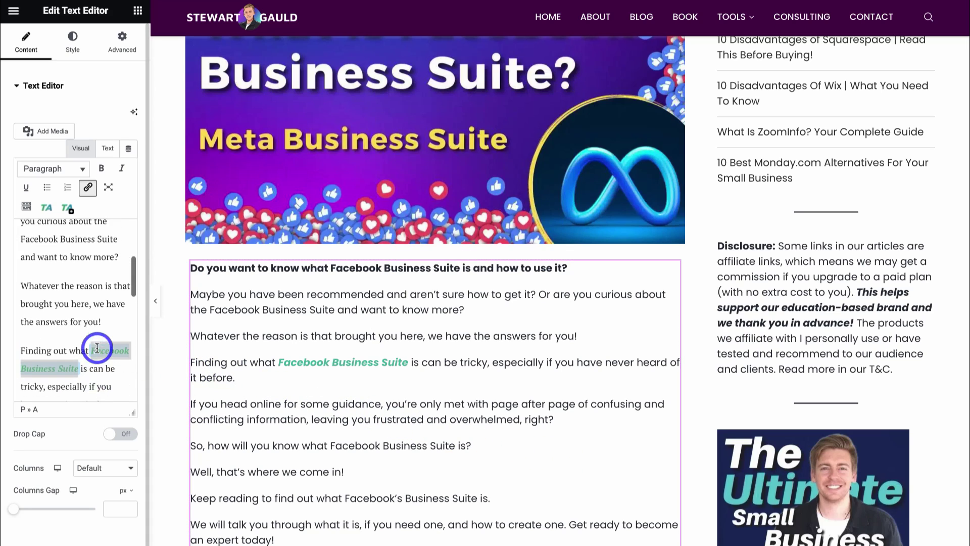
{"action": "scroll", "coordinate": [97, 349], "scroll_direction": "up", "scroll_amount": 3}
{"action": "scroll", "coordinate": [93, 348], "scroll_direction": "up", "scroll_amount": 2}
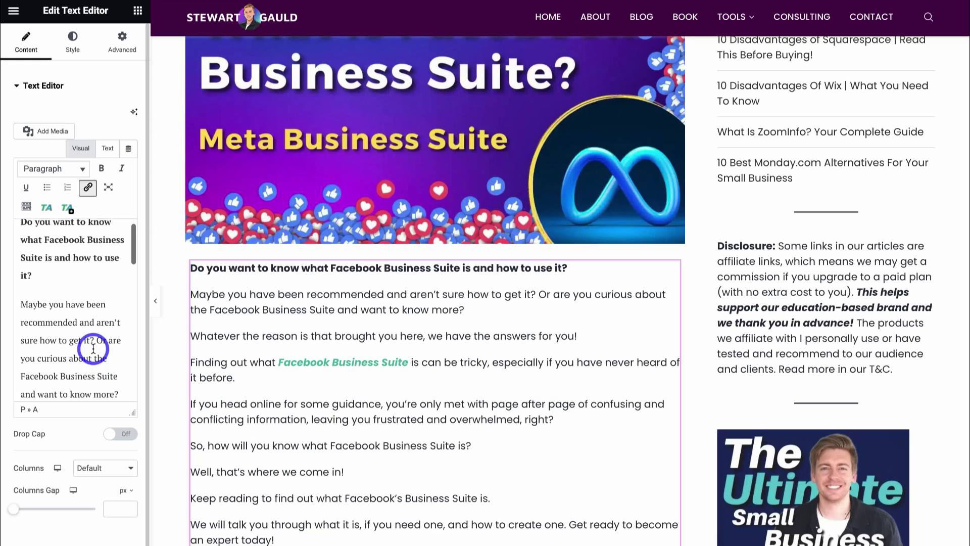
{"action": "scroll", "coordinate": [93, 349], "scroll_direction": "down", "scroll_amount": 5}
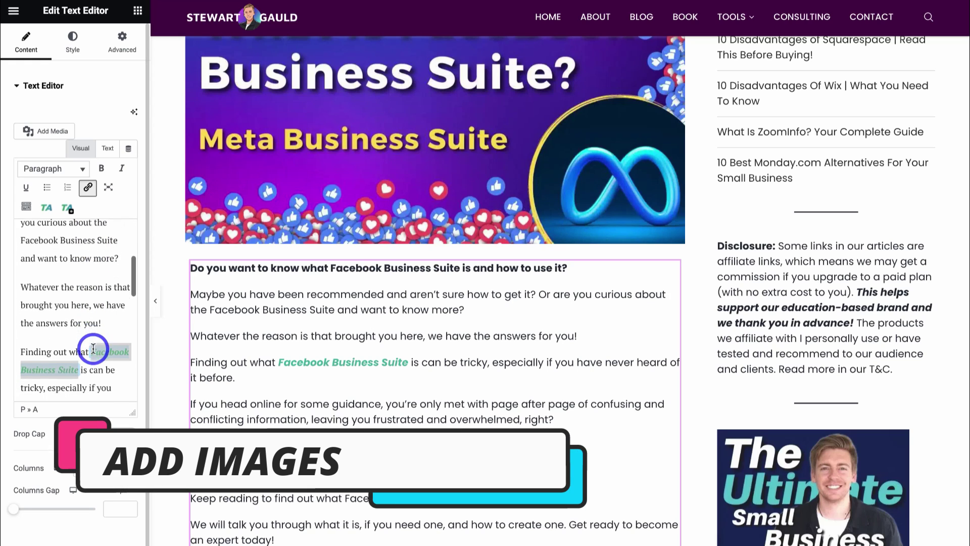
{"action": "scroll", "coordinate": [93, 349], "scroll_direction": "down", "scroll_amount": 1}
{"action": "left_click", "coordinate": [109, 311]}
{"action": "key", "text": "Return"}
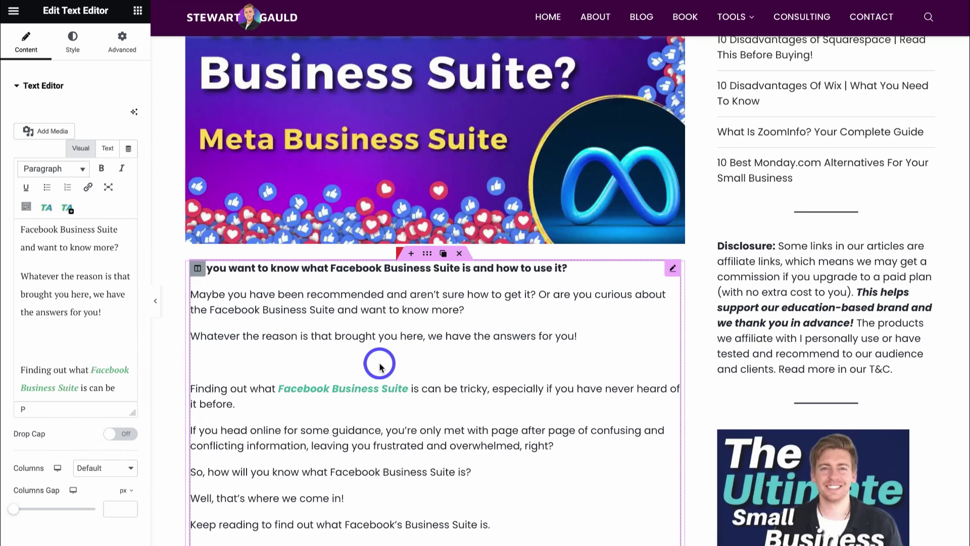
{"action": "left_click", "coordinate": [32, 127]}
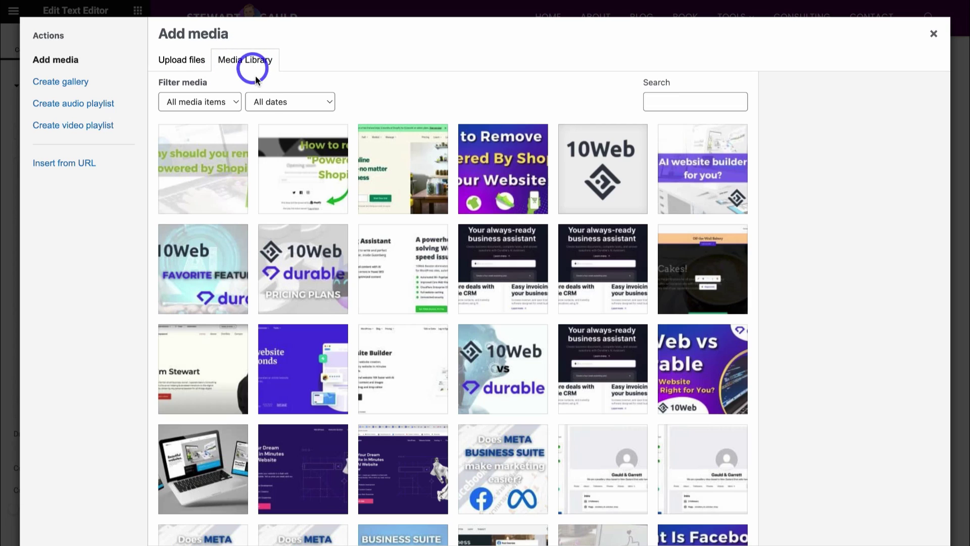
{"action": "scroll", "coordinate": [310, 202], "scroll_direction": "down", "scroll_amount": 4}
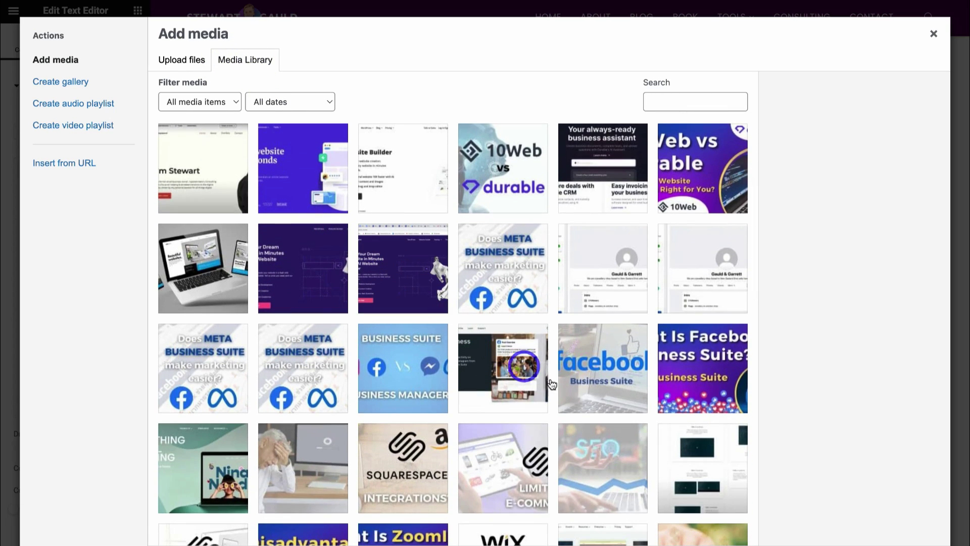
{"action": "left_click", "coordinate": [600, 385]}
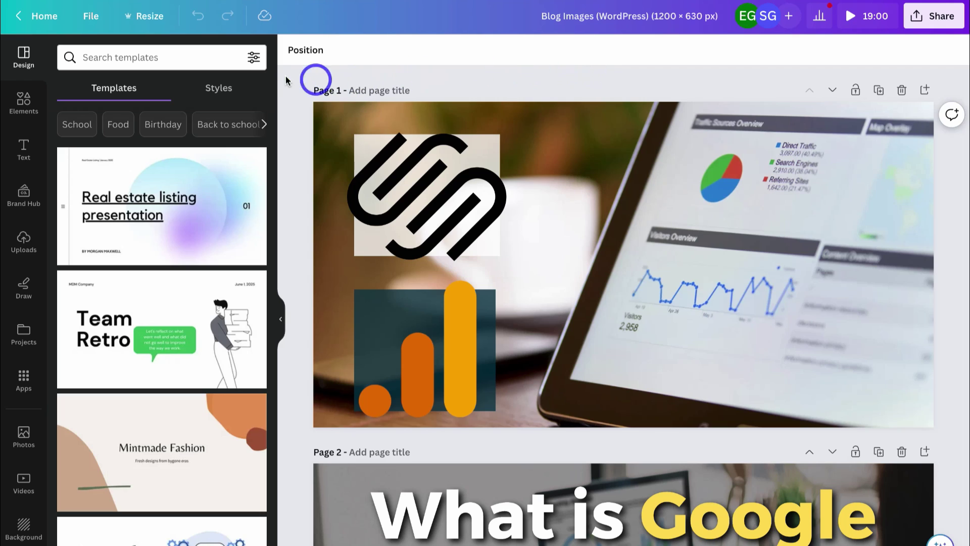
Switch to Canva, check the resize options of the Blog Images (WordPress) design, and add a blank page after page 1
{"action": "left_click", "coordinate": [146, 19]}
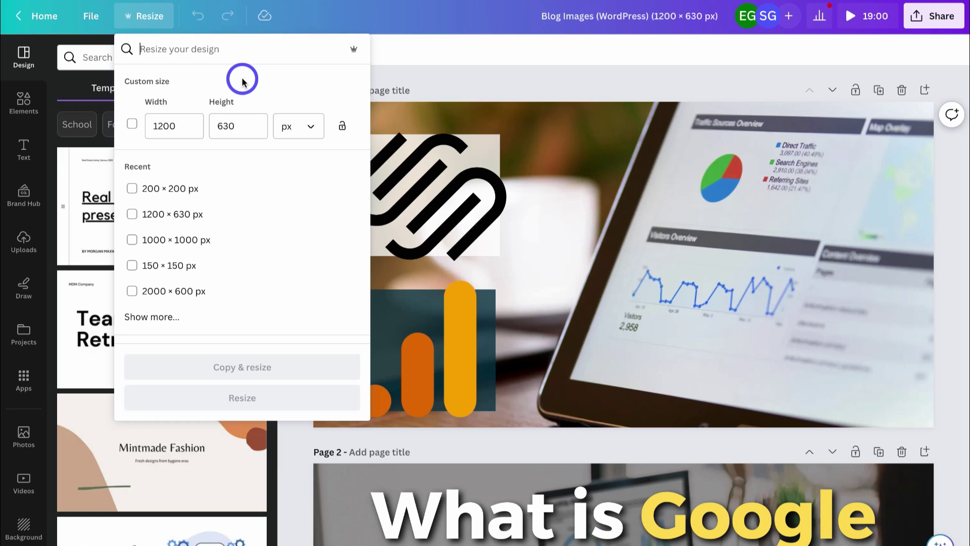
{"action": "left_click", "coordinate": [468, 81]}
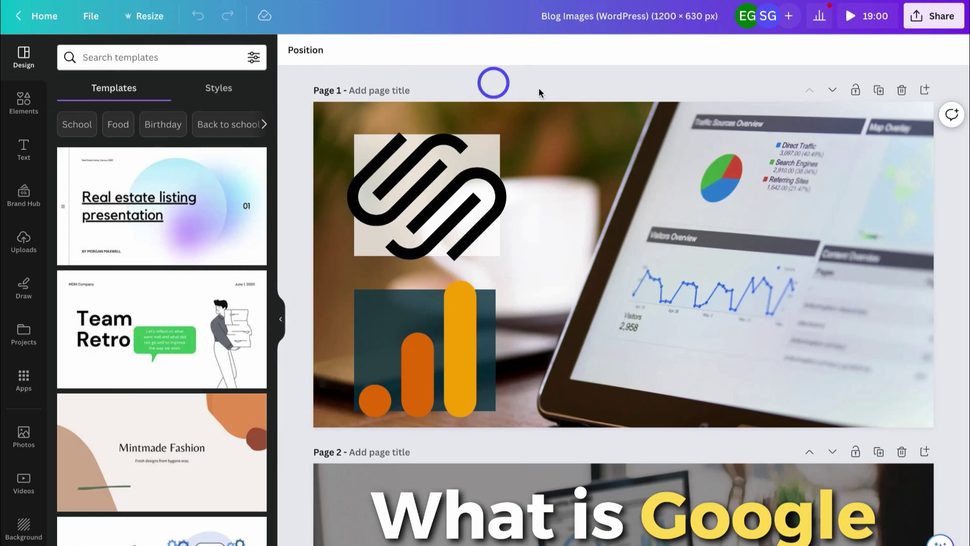
{"action": "left_click", "coordinate": [924, 90]}
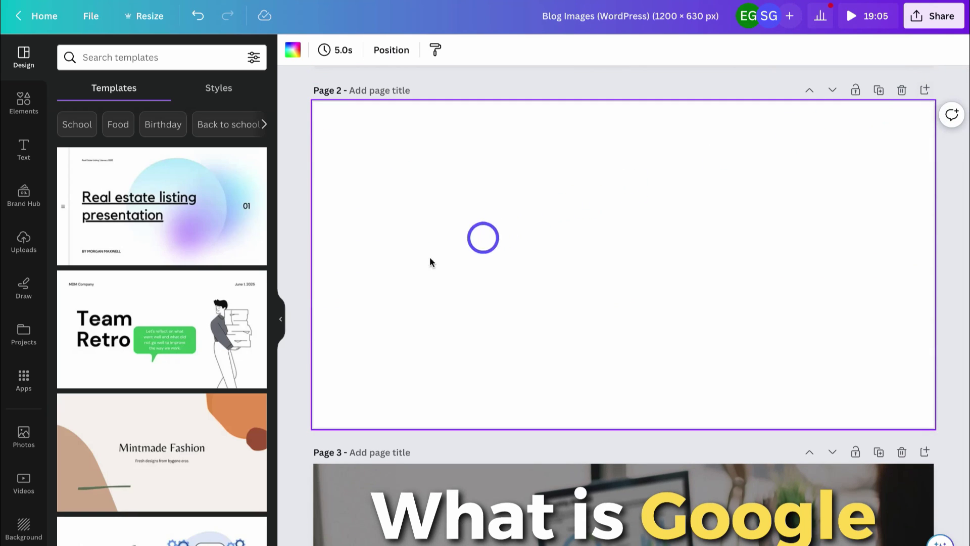
Search the photos for "facebook" and fill page 2 with the photo of hands typing on a laptop showing the Facebook logo
{"action": "left_click", "coordinate": [23, 432]}
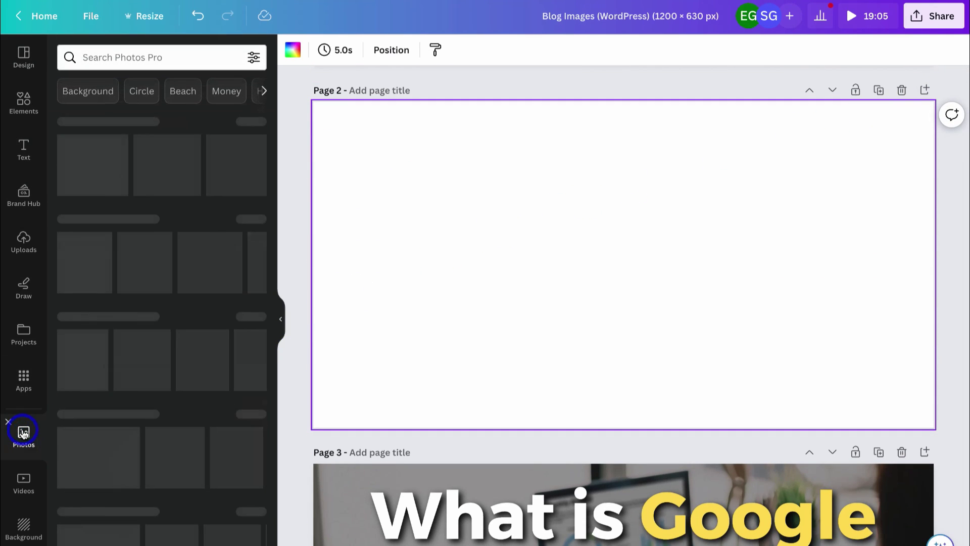
{"action": "left_click", "coordinate": [157, 59]}
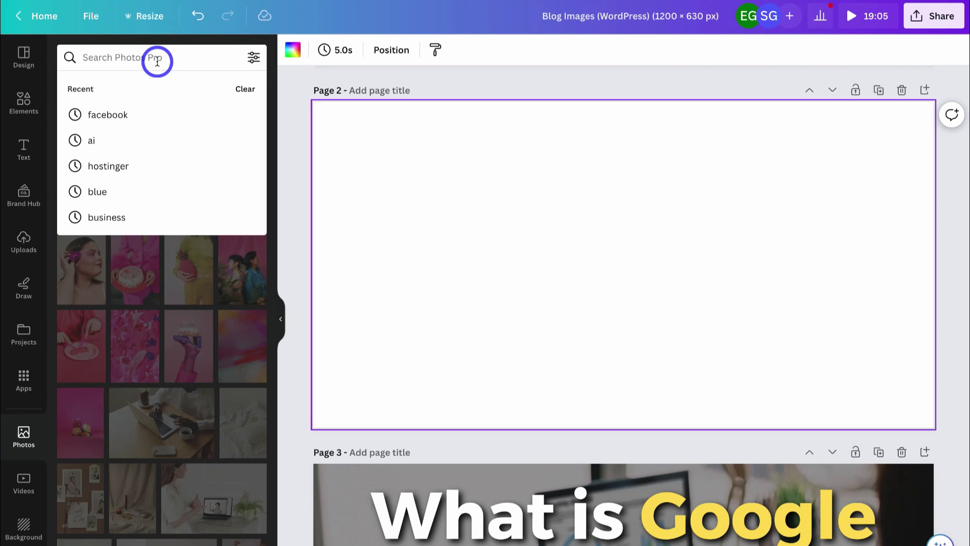
{"action": "type", "text": "facebook"}
{"action": "key", "text": "Return"}
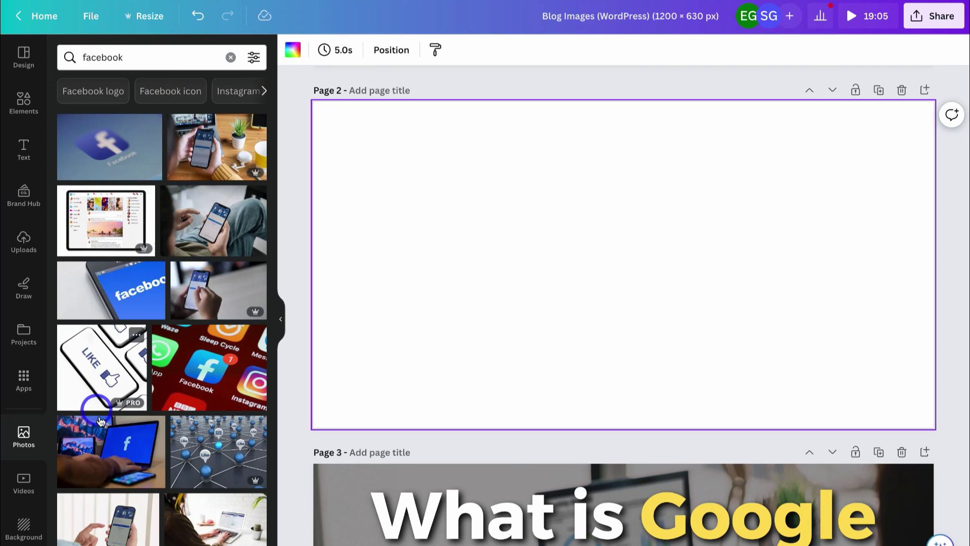
{"action": "left_click_drag", "start_coordinate": [101, 421], "coordinate": [331, 275]}
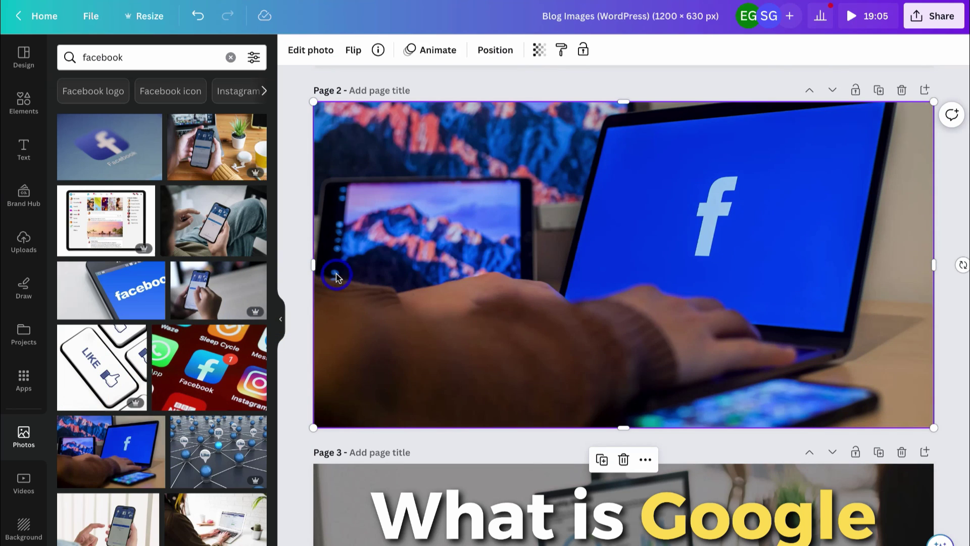
Shift the laptop photo downward within its crop frame on page 2
{"action": "double_click", "coordinate": [447, 205]}
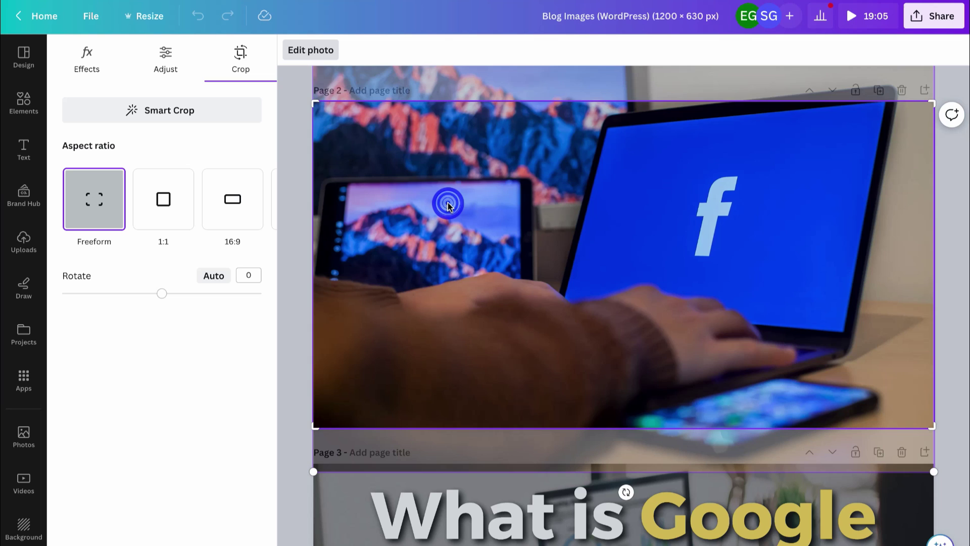
{"action": "left_click_drag", "start_coordinate": [447, 205], "coordinate": [448, 246]}
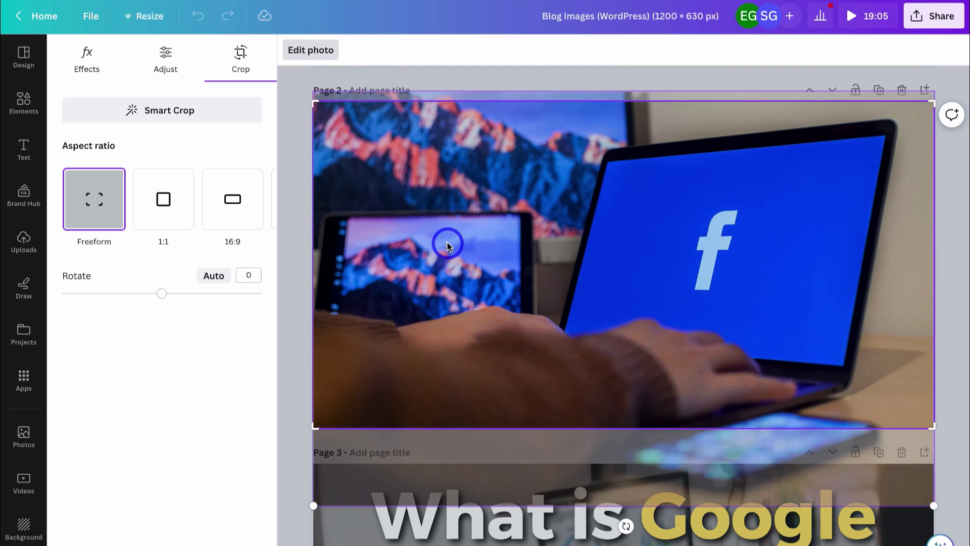
{"action": "left_click", "coordinate": [665, 248]}
Set up the design's download as a JPG with quality 50
{"action": "left_click", "coordinate": [922, 23]}
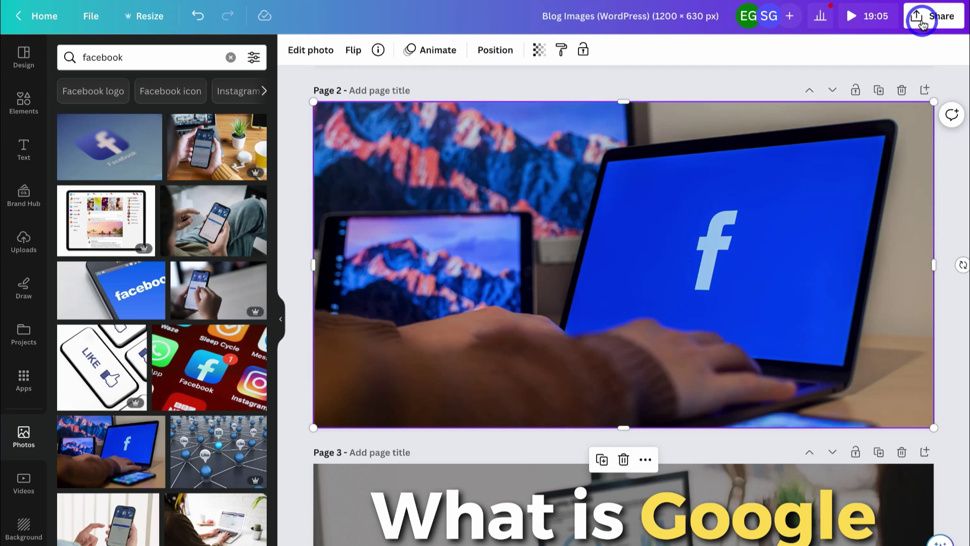
{"action": "left_click", "coordinate": [921, 23]}
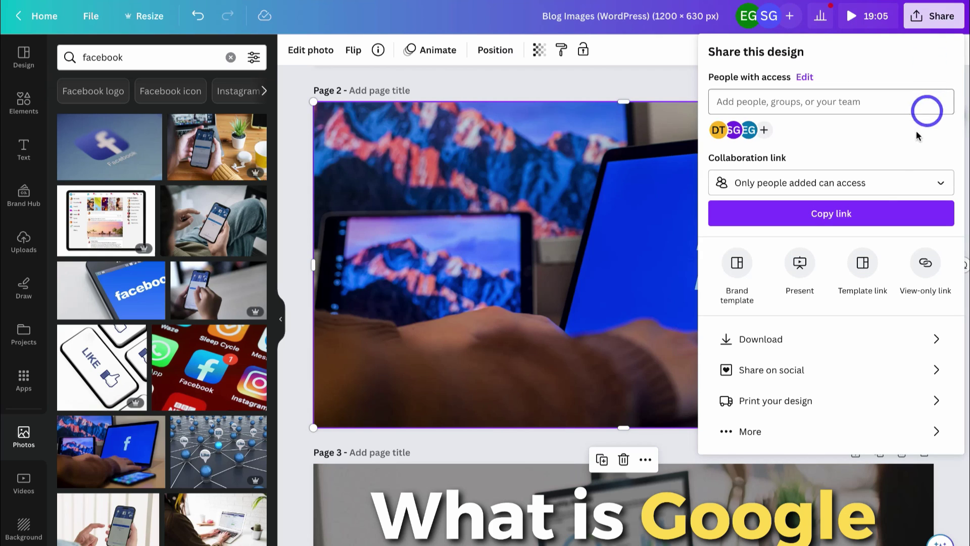
{"action": "left_click", "coordinate": [798, 339]}
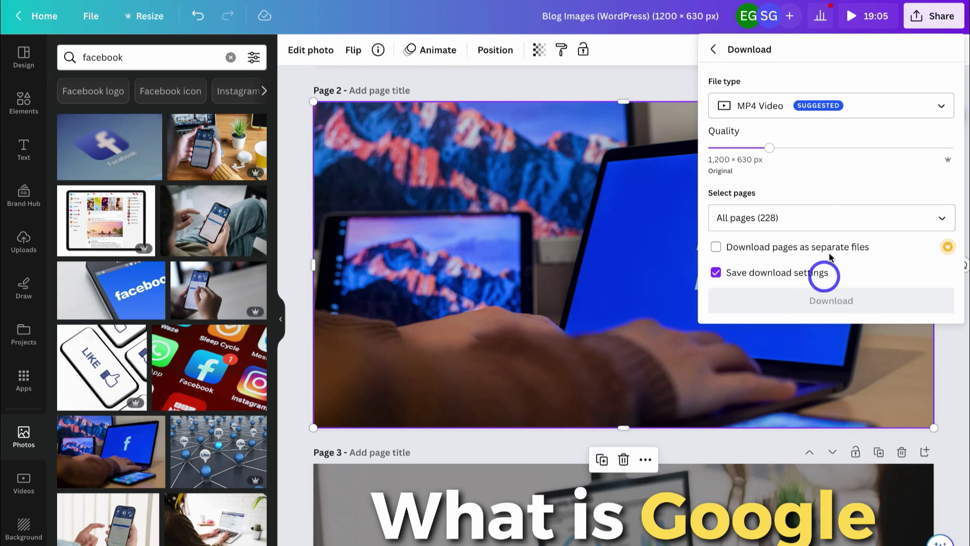
{"action": "left_click", "coordinate": [778, 105]}
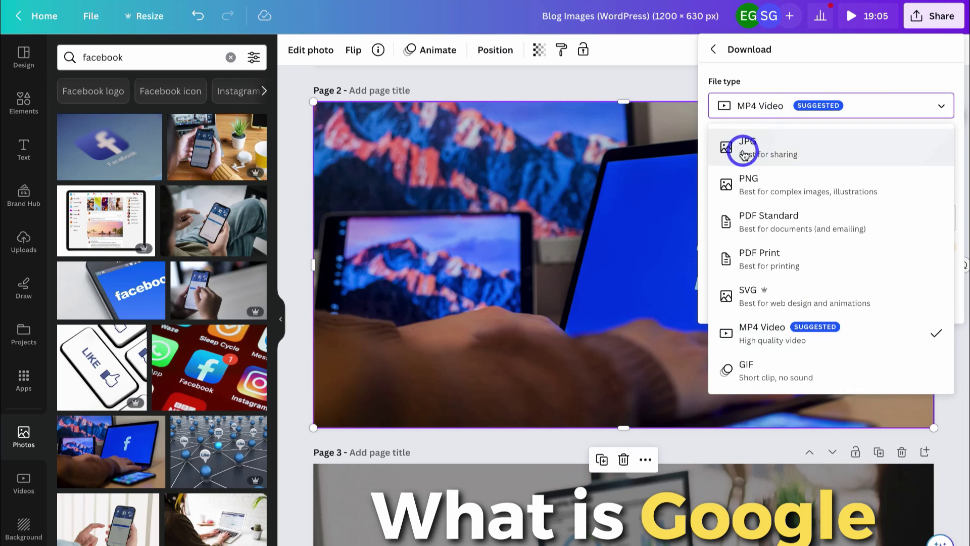
{"action": "left_click", "coordinate": [782, 147]}
{"action": "left_click", "coordinate": [899, 200]}
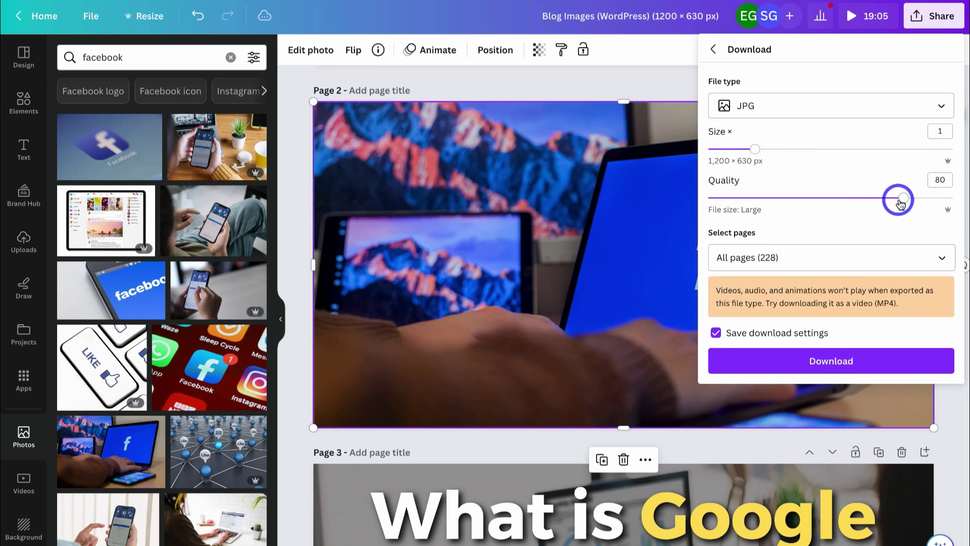
{"action": "left_click_drag", "start_coordinate": [904, 202], "coordinate": [829, 202]}
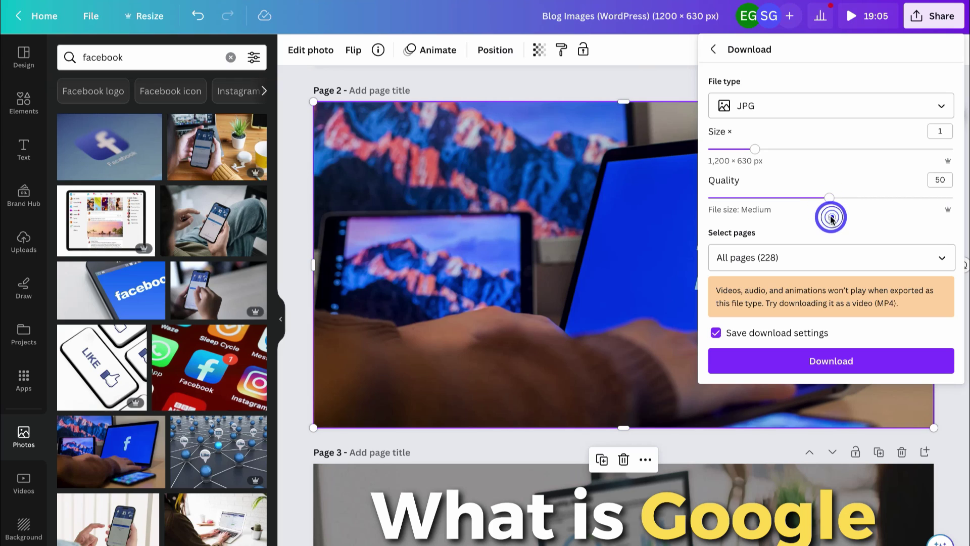
Limit the download to the current page, page 2, and download it
{"action": "left_click", "coordinate": [814, 258]}
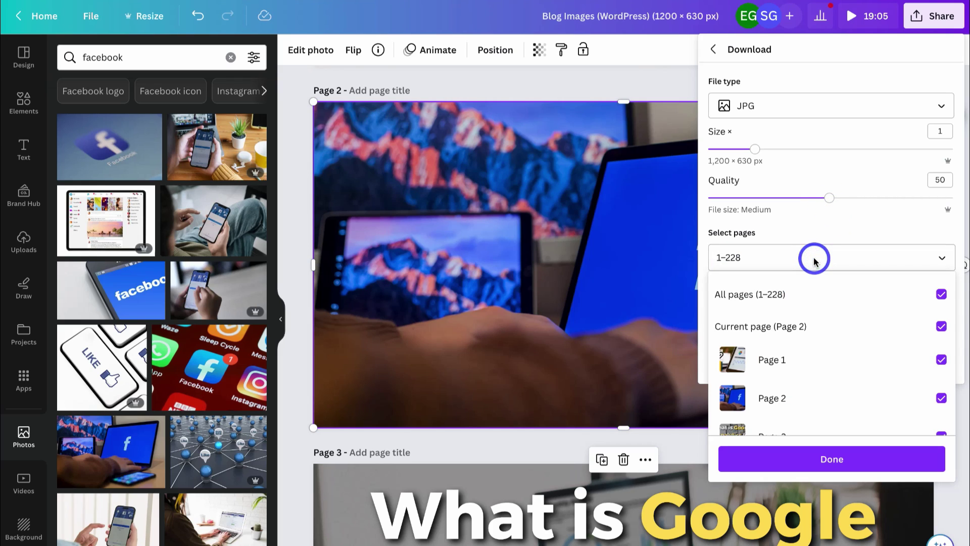
{"action": "left_click", "coordinate": [814, 294]}
{"action": "left_click", "coordinate": [846, 459]}
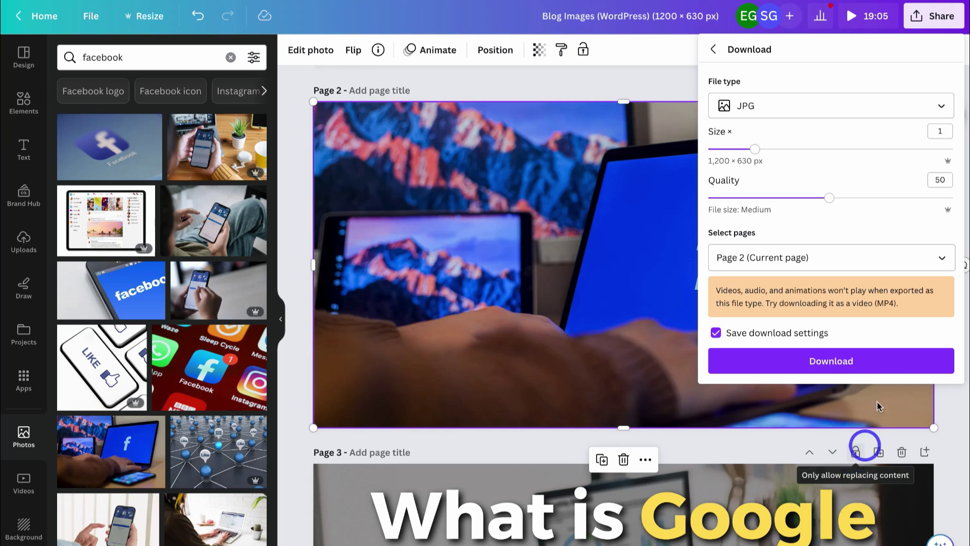
{"action": "left_click", "coordinate": [814, 365]}
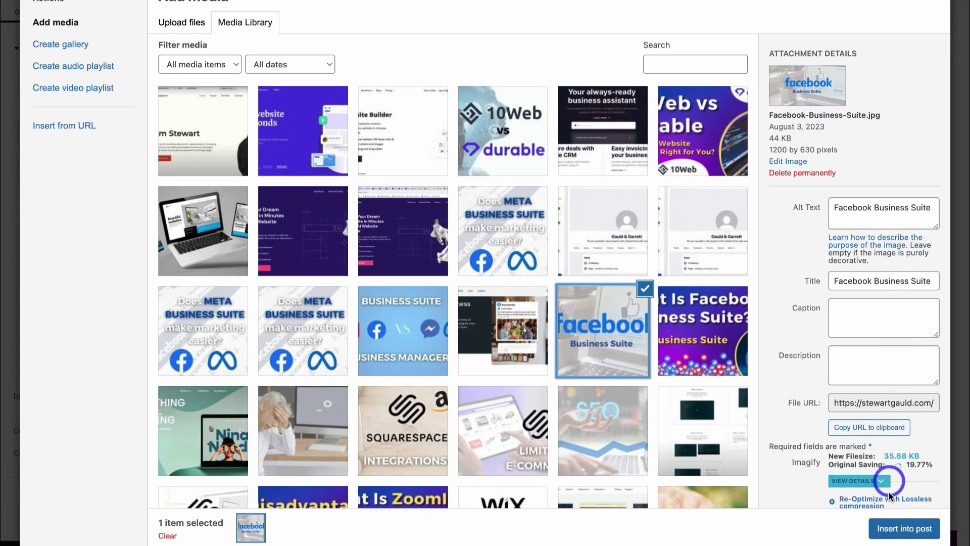
Insert the selected Facebook Business Suite image into the post and review the link options in its image details
{"action": "left_click", "coordinate": [904, 528]}
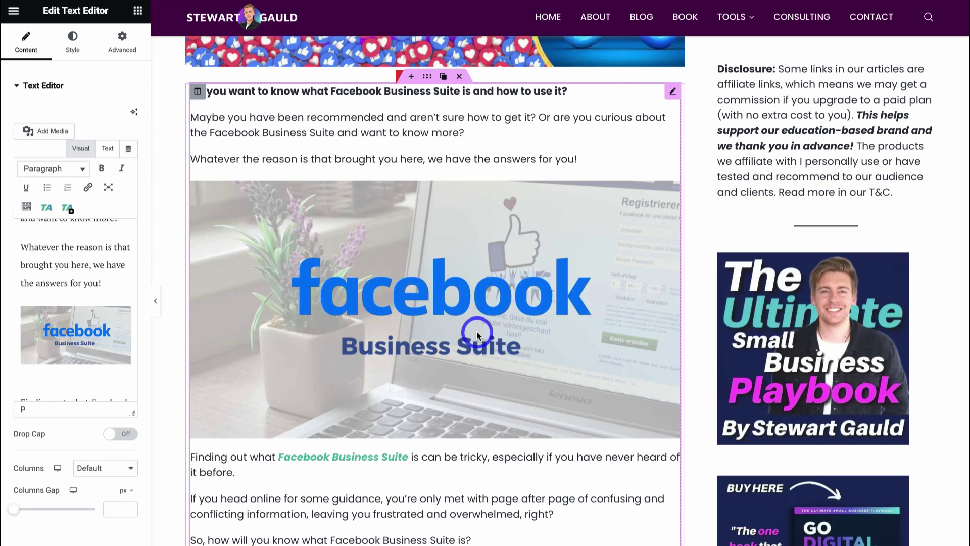
{"action": "left_click", "coordinate": [85, 335]}
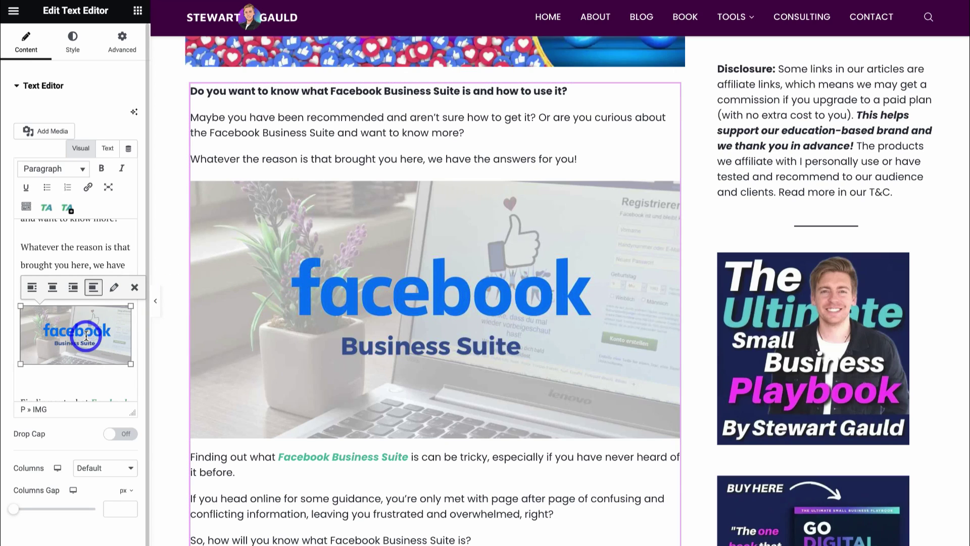
{"action": "left_click", "coordinate": [114, 287]}
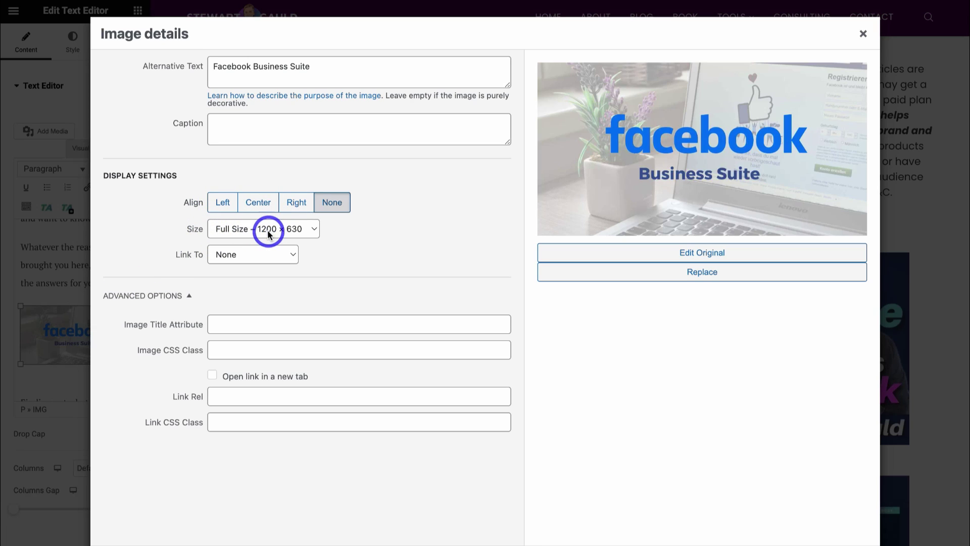
{"action": "left_click", "coordinate": [247, 257]}
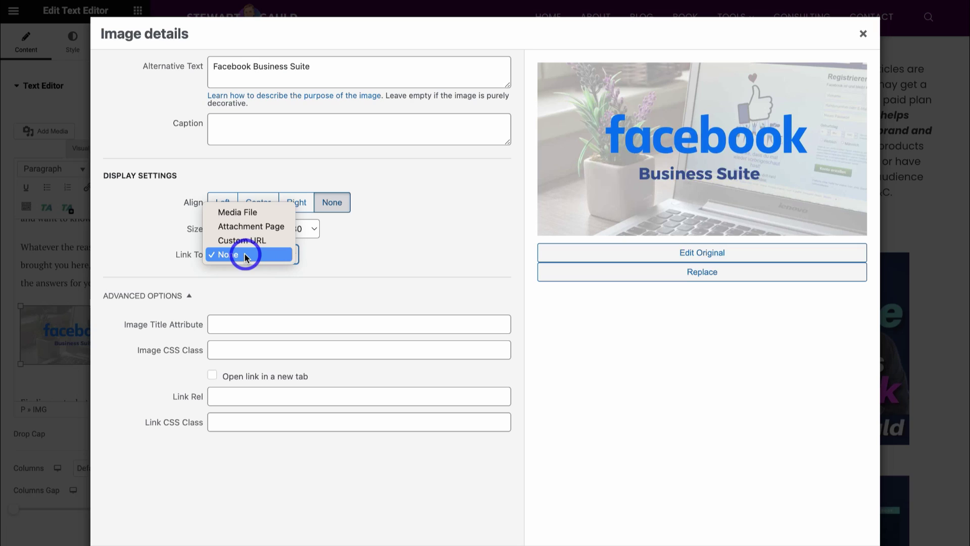
{"action": "left_click", "coordinate": [341, 257]}
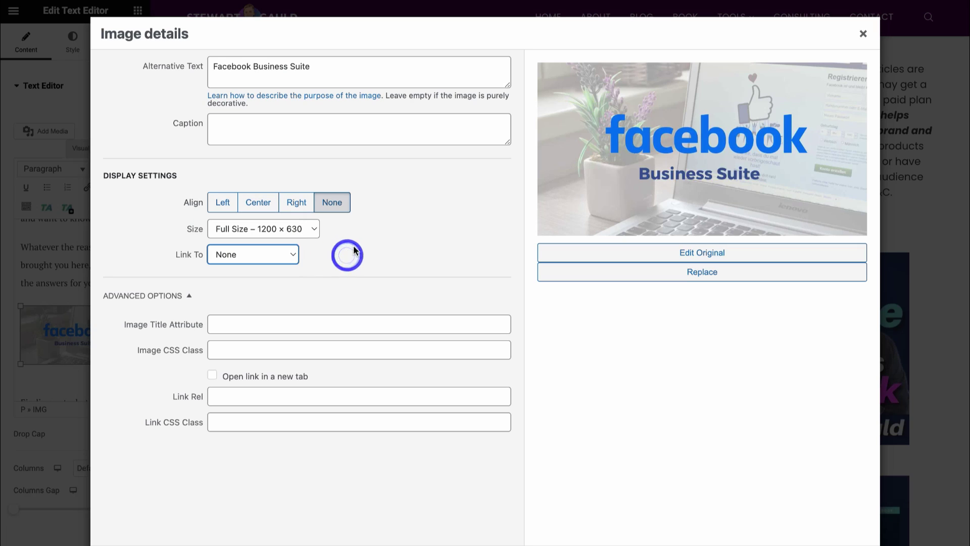
Close the image details without changing the link setting and check the inserted image within the post's introduction
{"action": "left_click", "coordinate": [862, 33]}
{"action": "scroll", "coordinate": [525, 210], "scroll_direction": "down", "scroll_amount": 5}
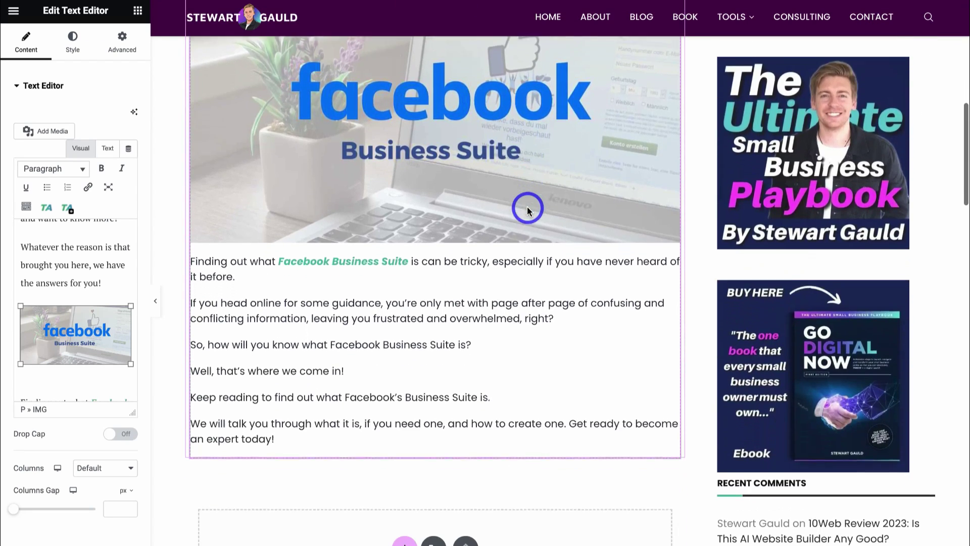
{"action": "scroll", "coordinate": [527, 209], "scroll_direction": "up", "scroll_amount": 4}
{"action": "scroll", "coordinate": [527, 209], "scroll_direction": "up", "scroll_amount": 1}
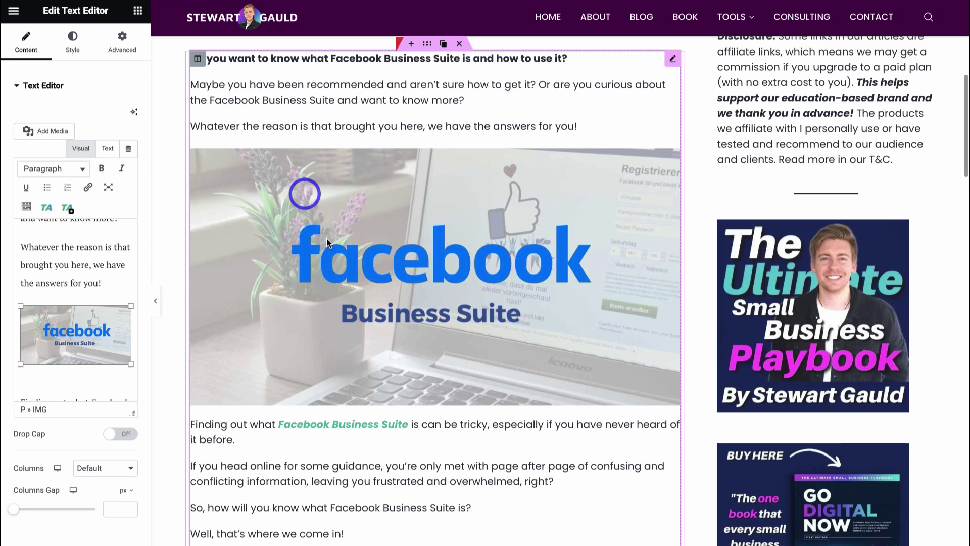
Add a single-column section below the introduction and place a Text Editor widget in it
{"action": "scroll", "coordinate": [491, 260], "scroll_direction": "down", "scroll_amount": 7}
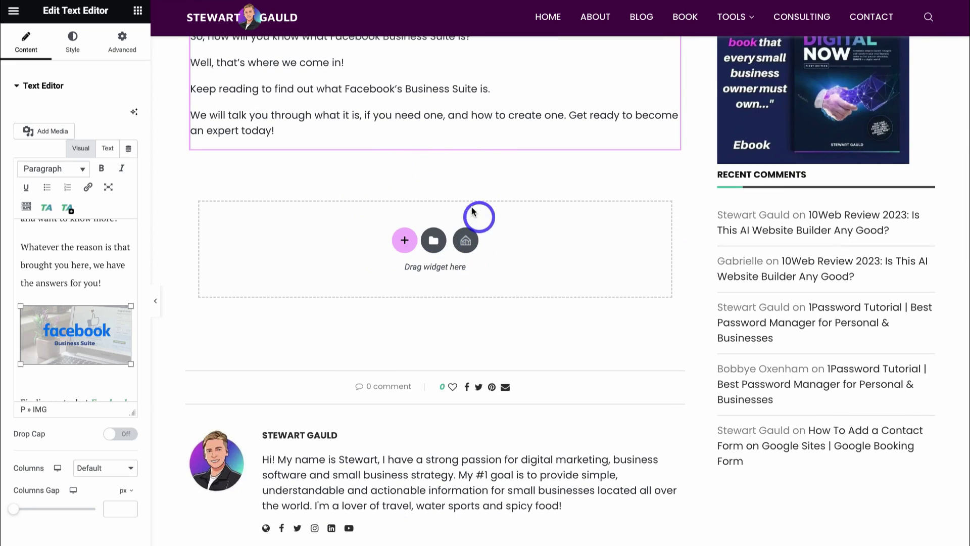
{"action": "left_click", "coordinate": [405, 243]}
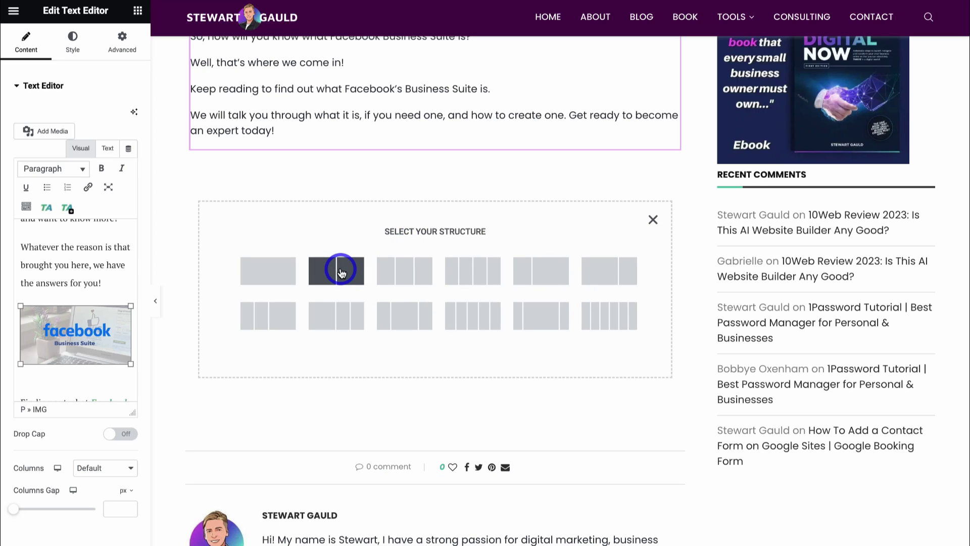
{"action": "left_click", "coordinate": [270, 272]}
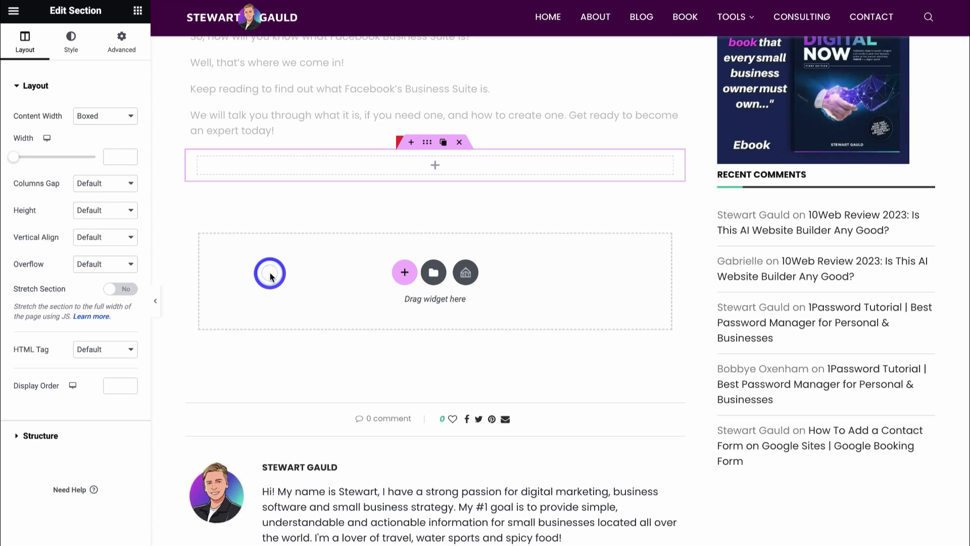
{"action": "left_click", "coordinate": [434, 166]}
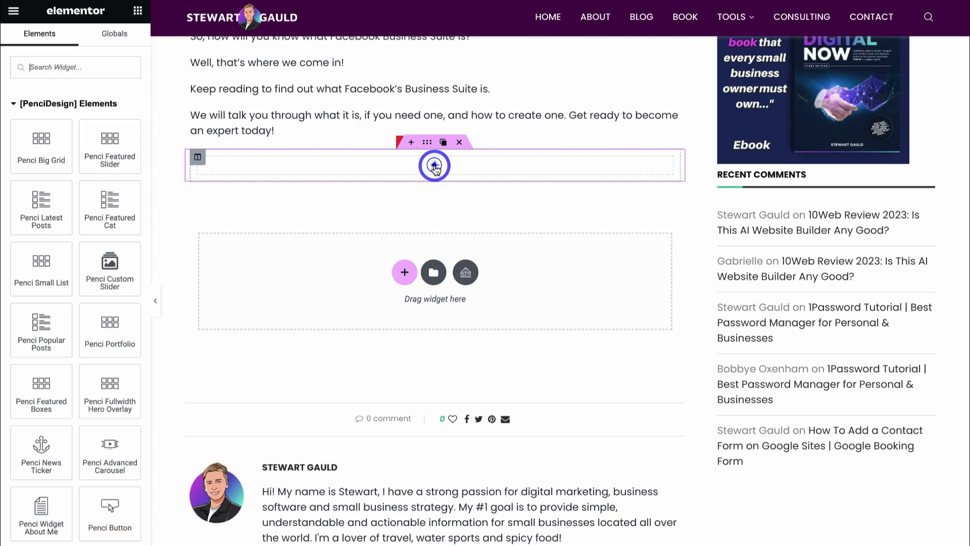
{"action": "left_click", "coordinate": [50, 72]}
{"action": "type", "text": "text"}
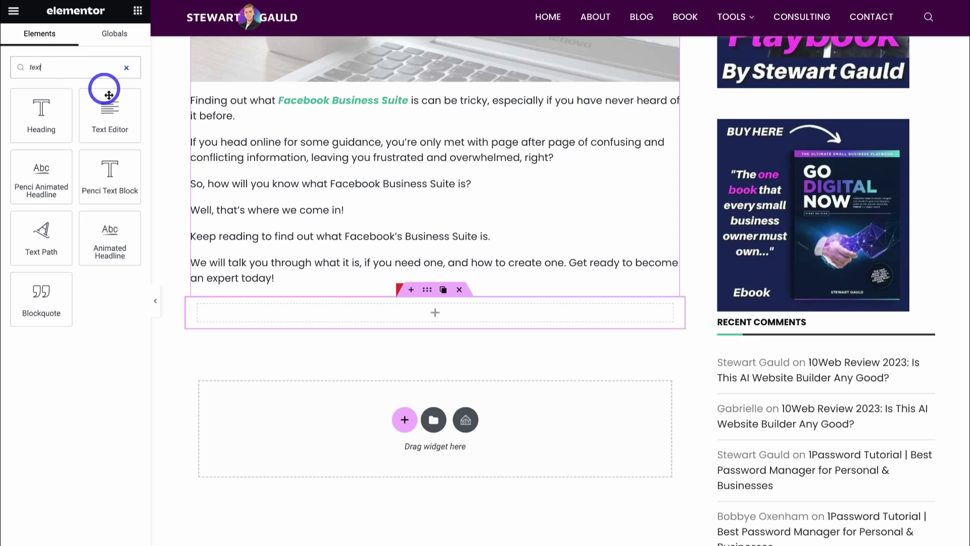
{"action": "left_click_drag", "start_coordinate": [109, 119], "coordinate": [431, 321]}
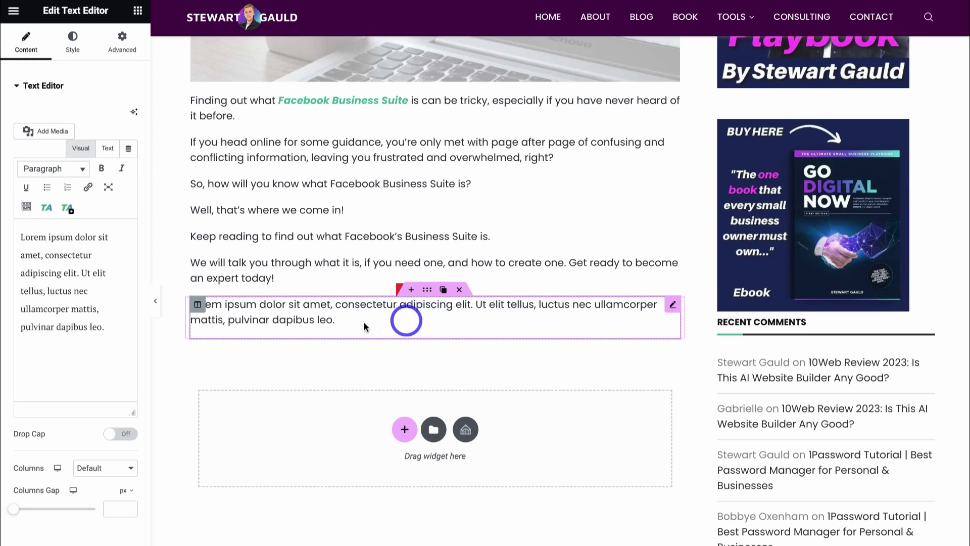
Replace the placeholder text with "What Is Facebook Business Suite?" and format it as a bold Heading 2
{"action": "left_click_drag", "start_coordinate": [108, 329], "coordinate": [20, 237]}
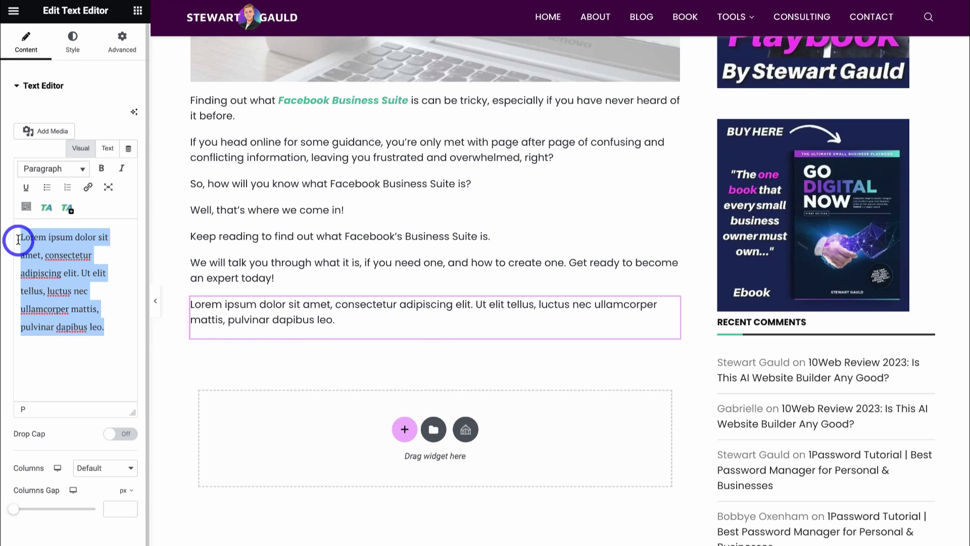
{"action": "type", "text": "What Is Facebook Business Suite?"}
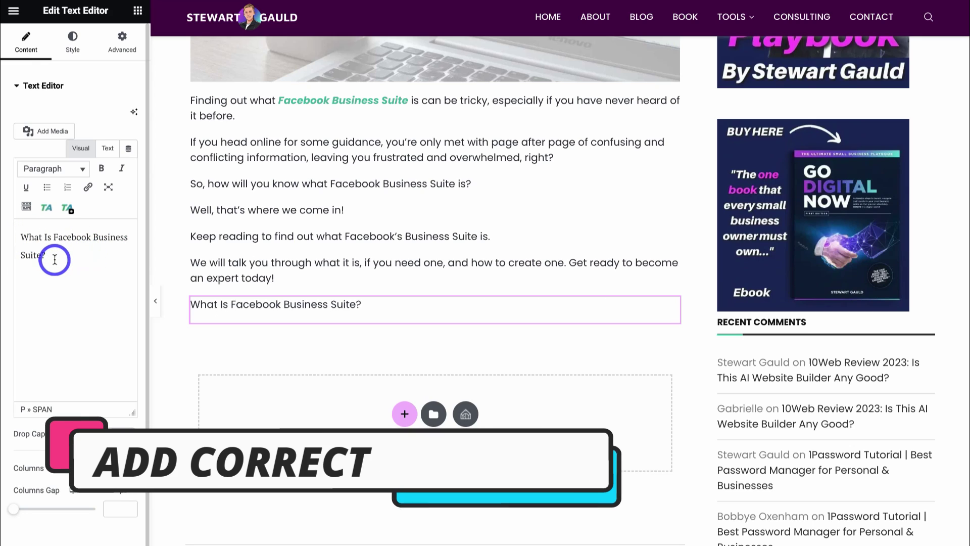
{"action": "left_click_drag", "start_coordinate": [48, 255], "coordinate": [19, 237]}
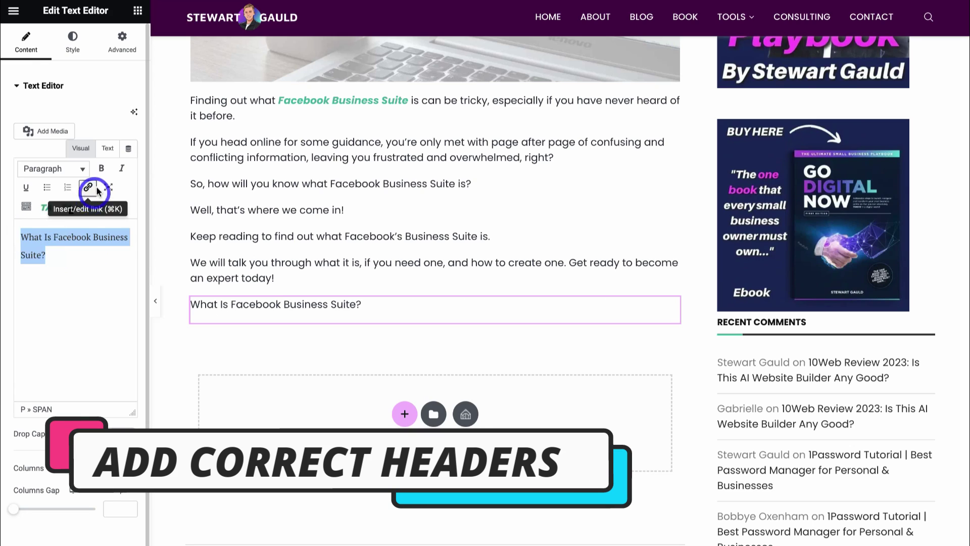
{"action": "left_click", "coordinate": [101, 168]}
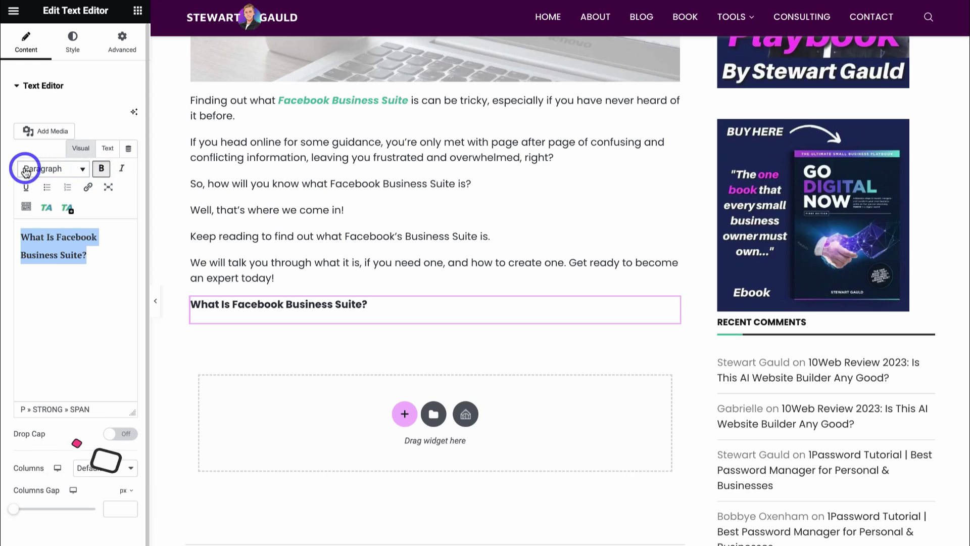
{"action": "left_click", "coordinate": [69, 172]}
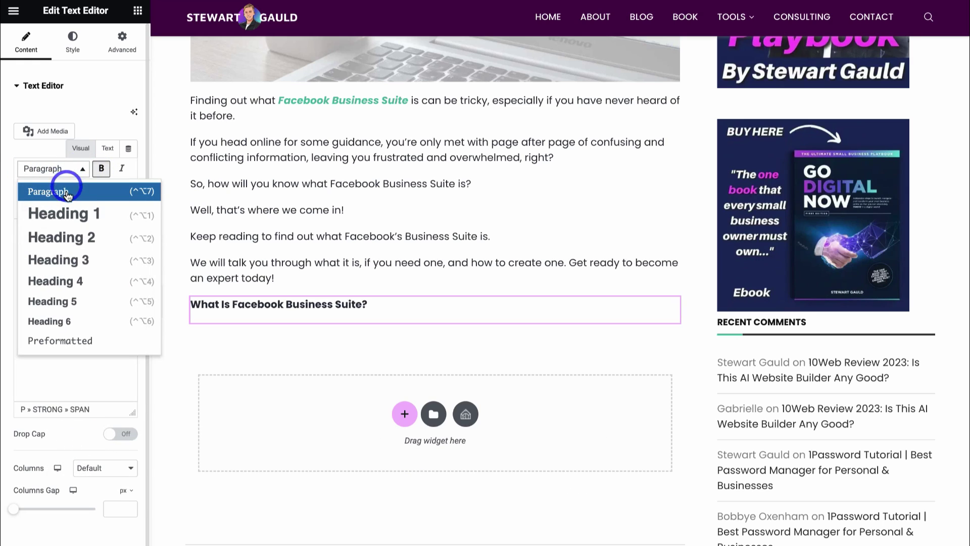
{"action": "left_click", "coordinate": [105, 241]}
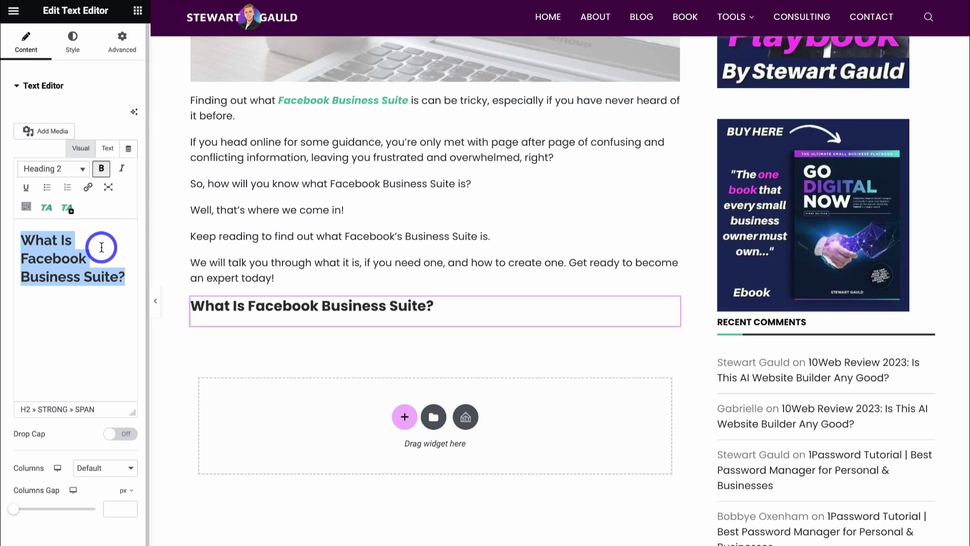
Add the body copy under the "What Is Facebook Business Suite?" heading, including the linked keywords, bulleted feature list and Meta Business Guide link
{"action": "scroll", "coordinate": [354, 243], "scroll_direction": "up", "scroll_amount": 10}
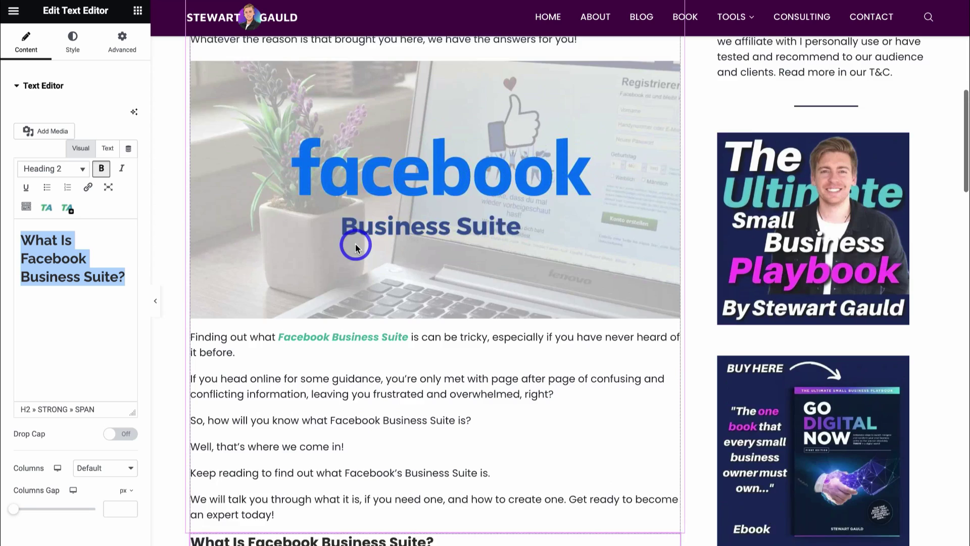
{"action": "scroll", "coordinate": [356, 247], "scroll_direction": "up", "scroll_amount": 5}
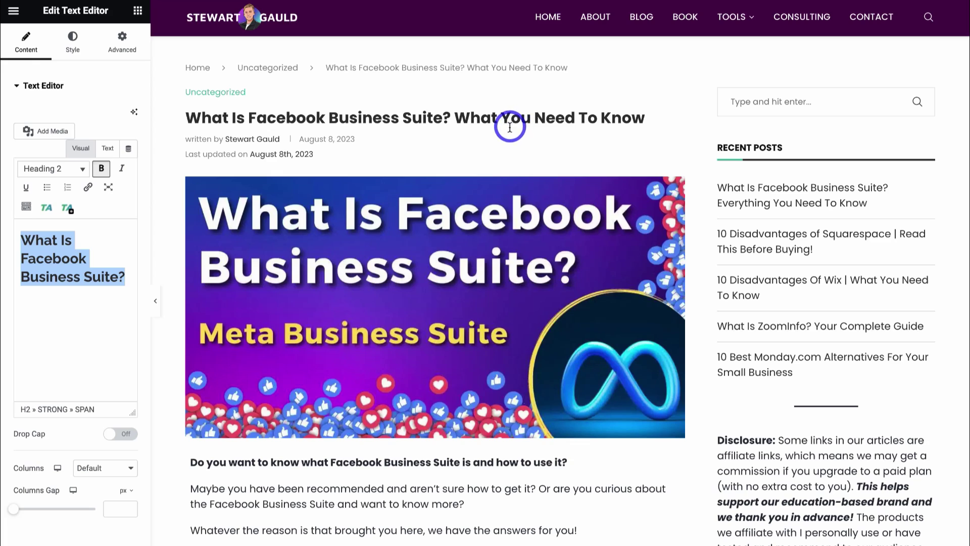
{"action": "scroll", "coordinate": [509, 166], "scroll_direction": "down", "scroll_amount": 8}
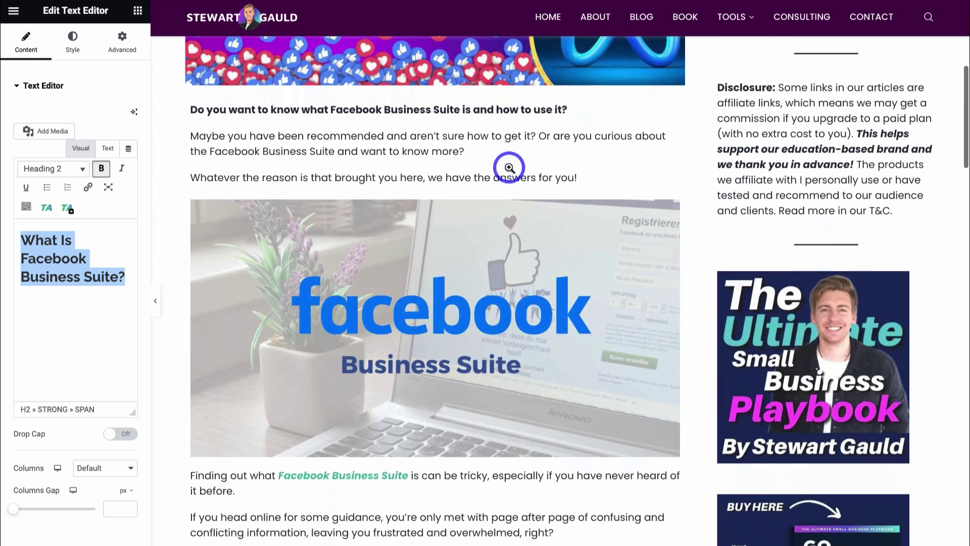
{"action": "scroll", "coordinate": [352, 198], "scroll_direction": "down", "scroll_amount": 7}
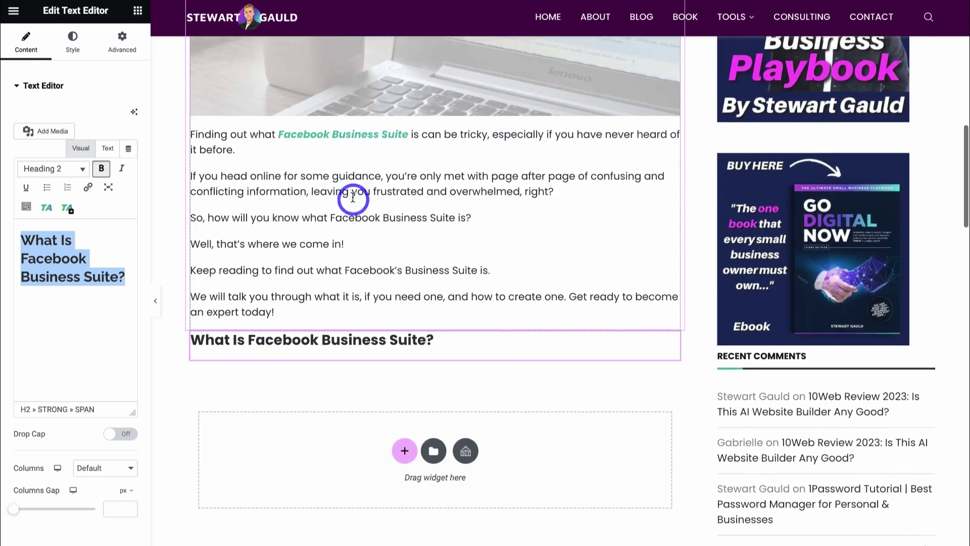
{"action": "scroll", "coordinate": [352, 198], "scroll_direction": "down", "scroll_amount": 2}
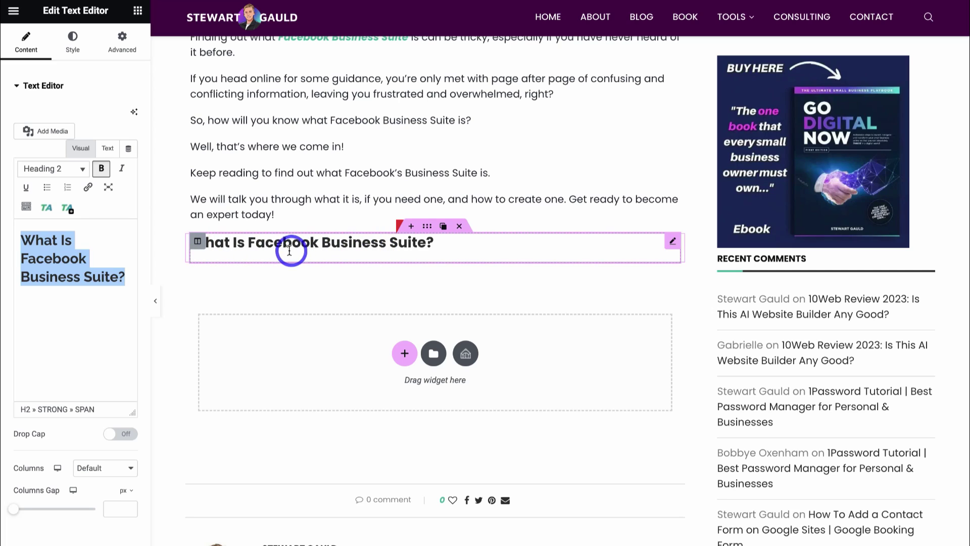
{"action": "left_click", "coordinate": [93, 309]}
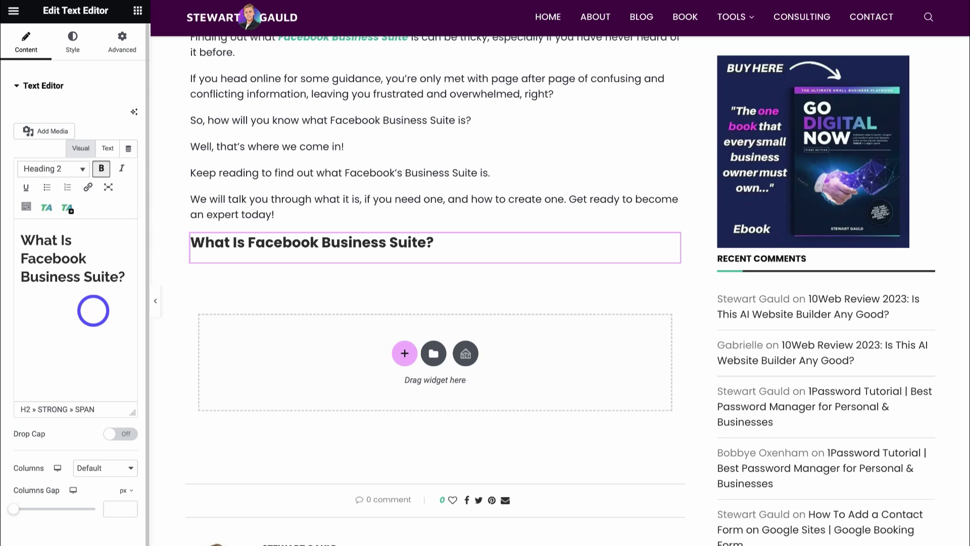
{"action": "key", "text": "Return"}
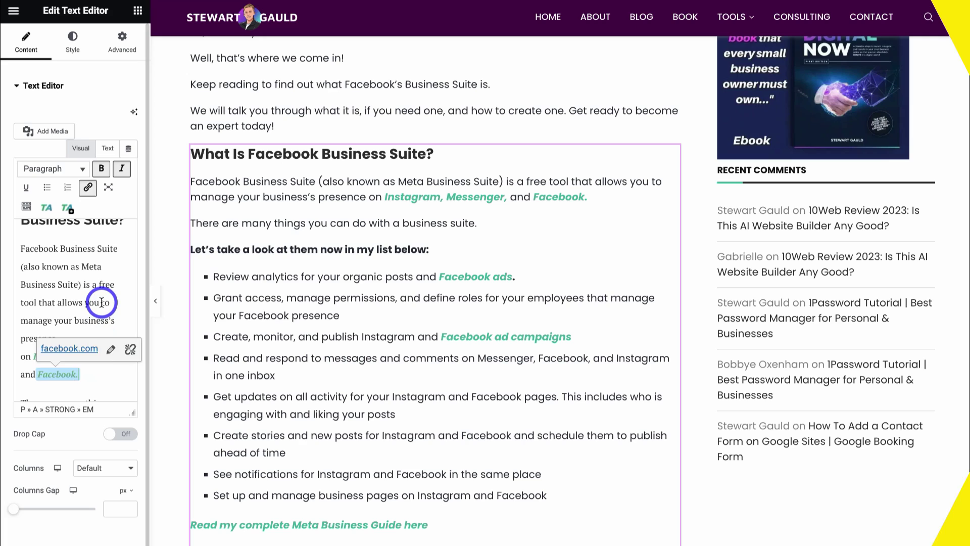
Examine the Instagram, Messenger and Facebook links, the bold list introduction and the first bullet point in the new section
{"action": "scroll", "coordinate": [101, 302], "scroll_direction": "down", "scroll_amount": 3}
{"action": "left_click_drag", "start_coordinate": [60, 302], "coordinate": [34, 283]}
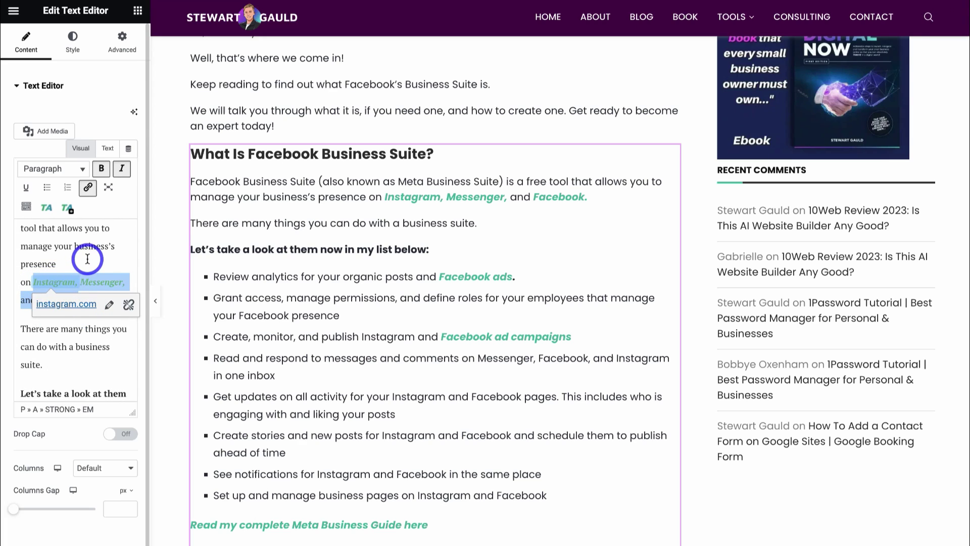
{"action": "left_click", "coordinate": [56, 261]}
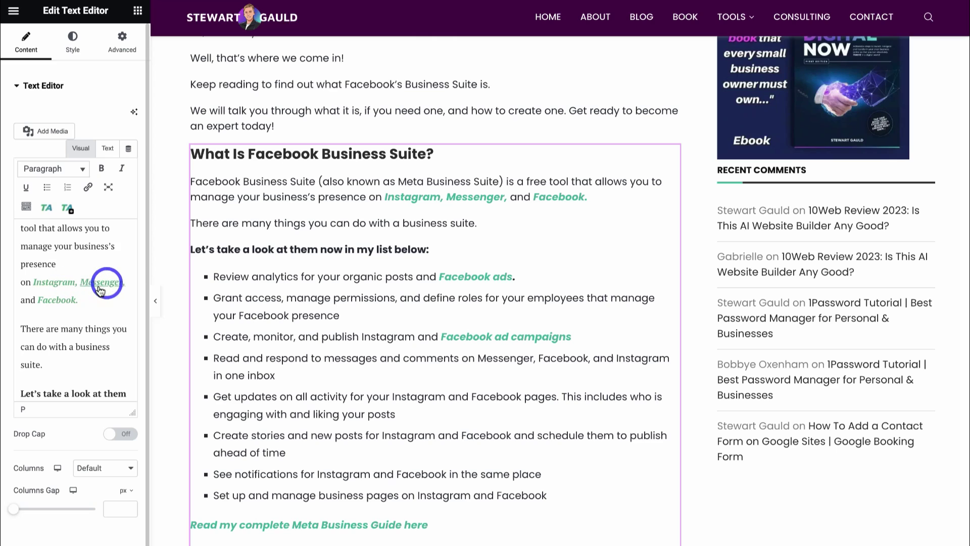
{"action": "scroll", "coordinate": [93, 304], "scroll_direction": "down", "scroll_amount": 2}
{"action": "scroll", "coordinate": [92, 304], "scroll_direction": "down", "scroll_amount": 3}
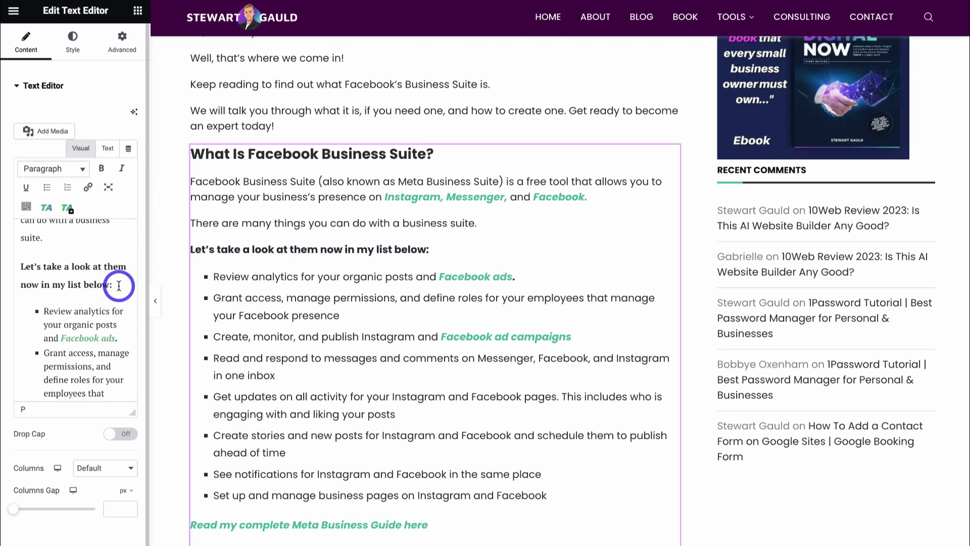
{"action": "left_click_drag", "start_coordinate": [121, 283], "coordinate": [22, 269]}
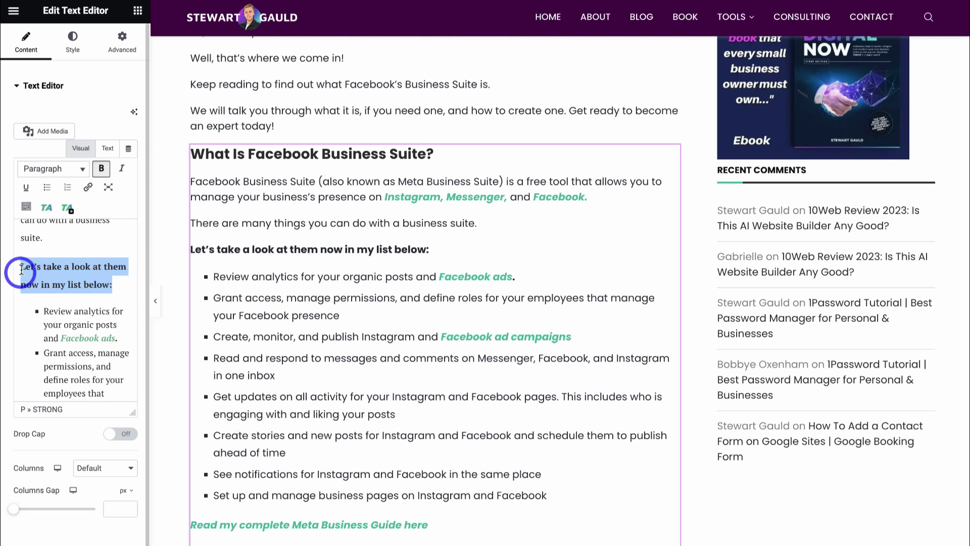
{"action": "left_click", "coordinate": [112, 250]}
{"action": "scroll", "coordinate": [99, 269], "scroll_direction": "down", "scroll_amount": 3}
{"action": "scroll", "coordinate": [124, 263], "scroll_direction": "up", "scroll_amount": 1}
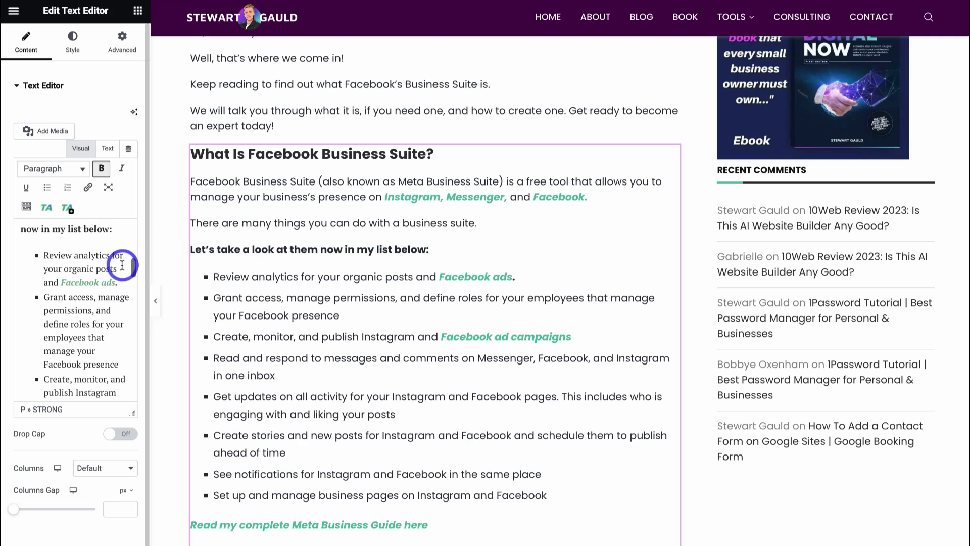
{"action": "left_click_drag", "start_coordinate": [122, 283], "coordinate": [45, 260]}
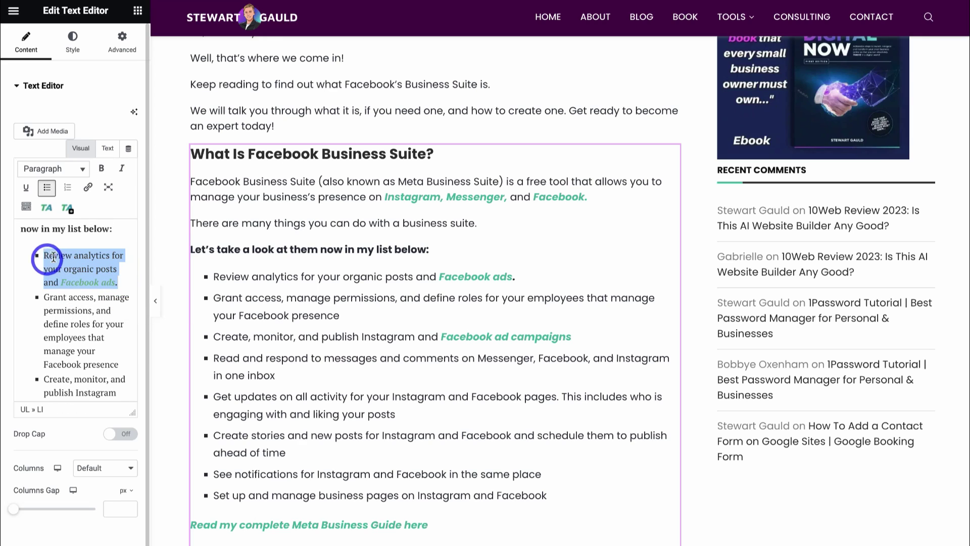
{"action": "left_click", "coordinate": [114, 229]}
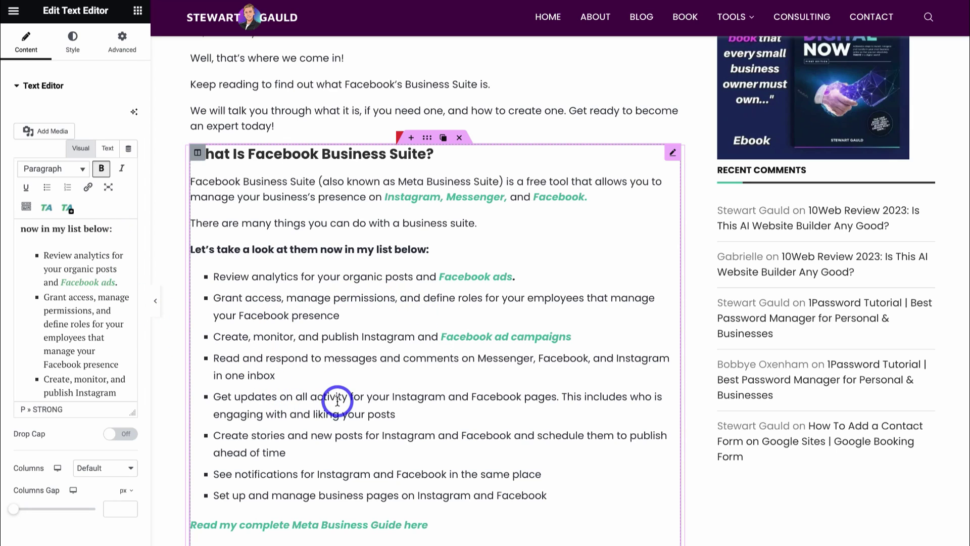
Review the rest of the feature list and open the internal link on "Read my complete Meta Business Guide here" for editing
{"action": "scroll", "coordinate": [271, 486], "scroll_direction": "down", "scroll_amount": 3}
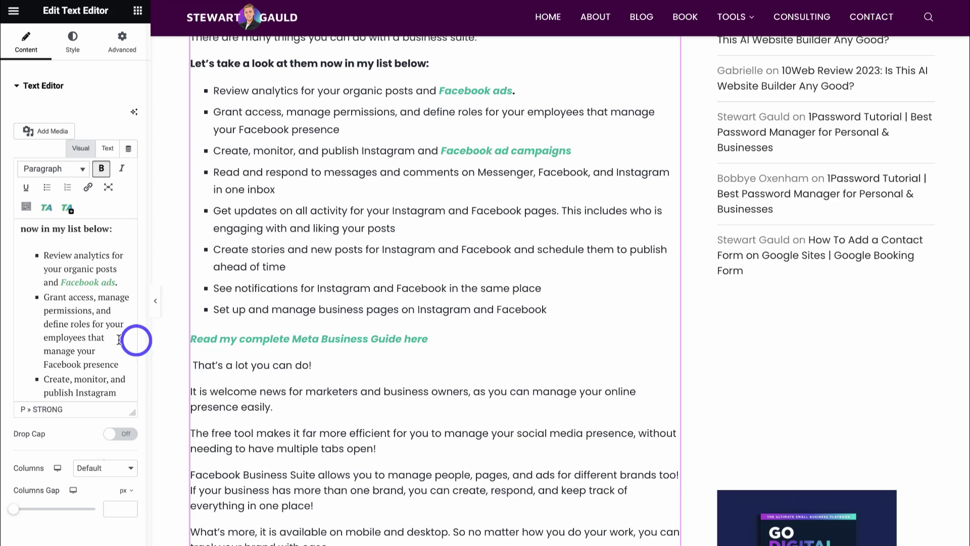
{"action": "scroll", "coordinate": [99, 340], "scroll_direction": "down", "scroll_amount": 5}
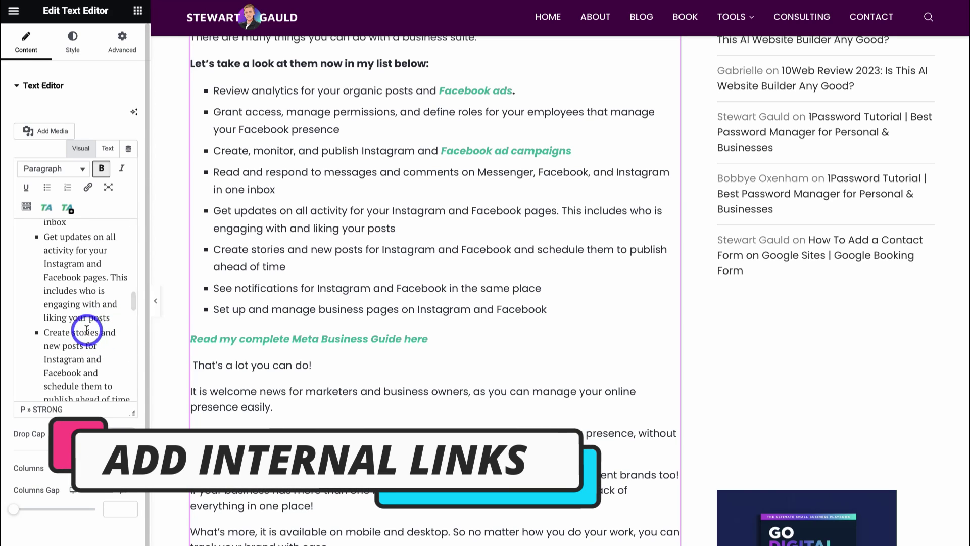
{"action": "scroll", "coordinate": [87, 329], "scroll_direction": "down", "scroll_amount": 5}
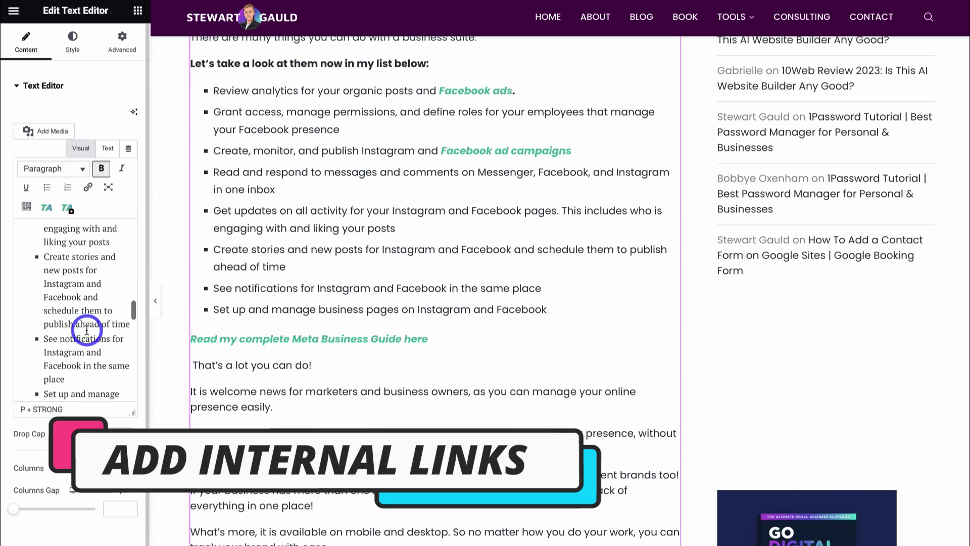
{"action": "scroll", "coordinate": [95, 324], "scroll_direction": "down", "scroll_amount": 1}
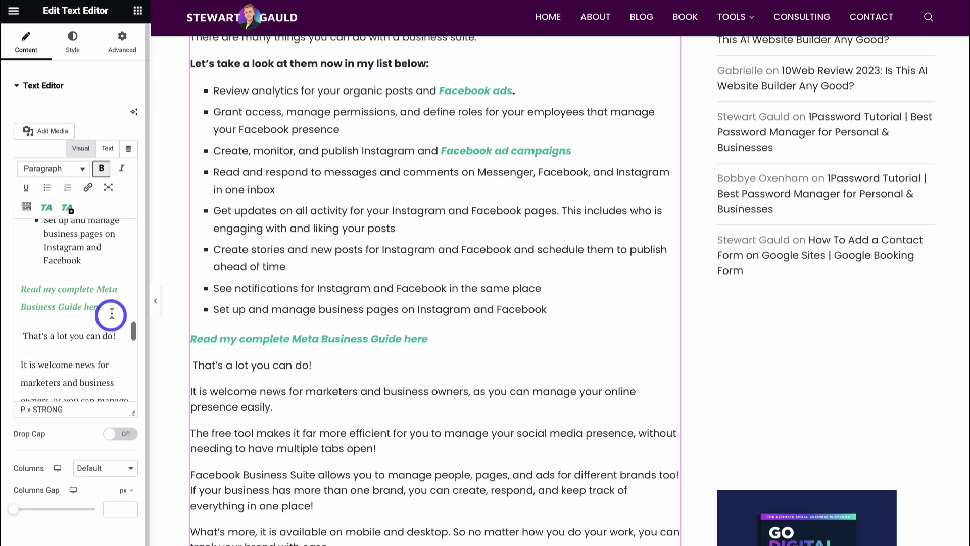
{"action": "triple_click", "coordinate": [112, 309]}
{"action": "left_click_drag", "start_coordinate": [35, 296], "coordinate": [21, 293]}
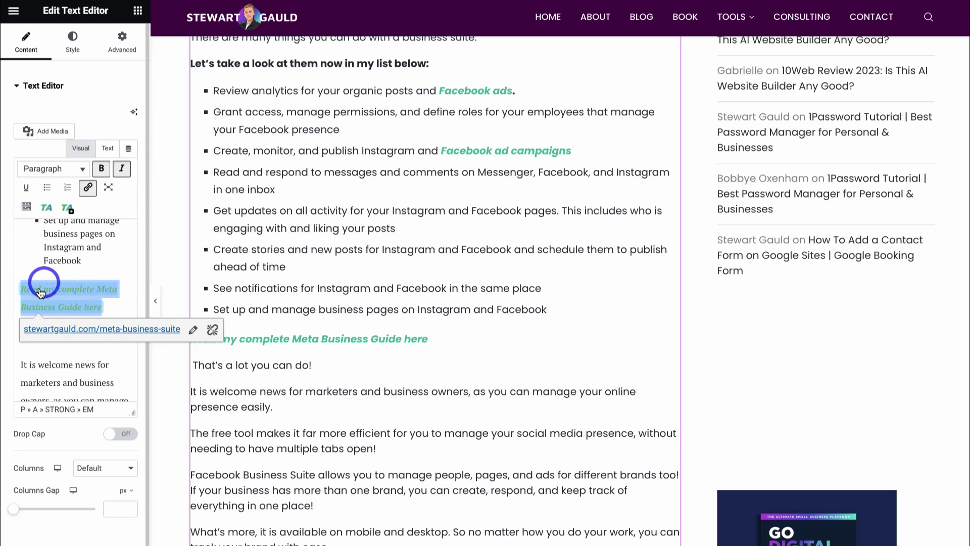
{"action": "left_click_drag", "start_coordinate": [40, 292], "coordinate": [82, 293]}
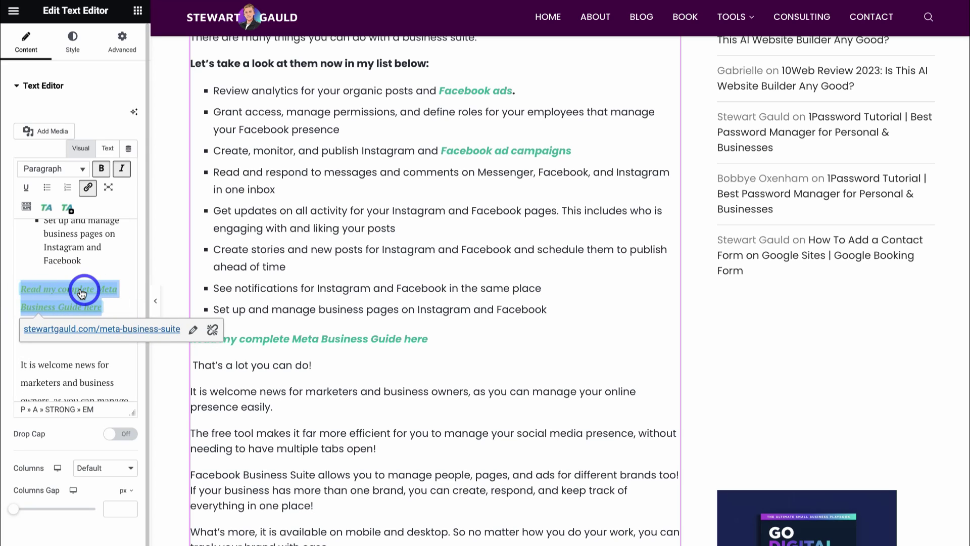
{"action": "left_click", "coordinate": [87, 187]}
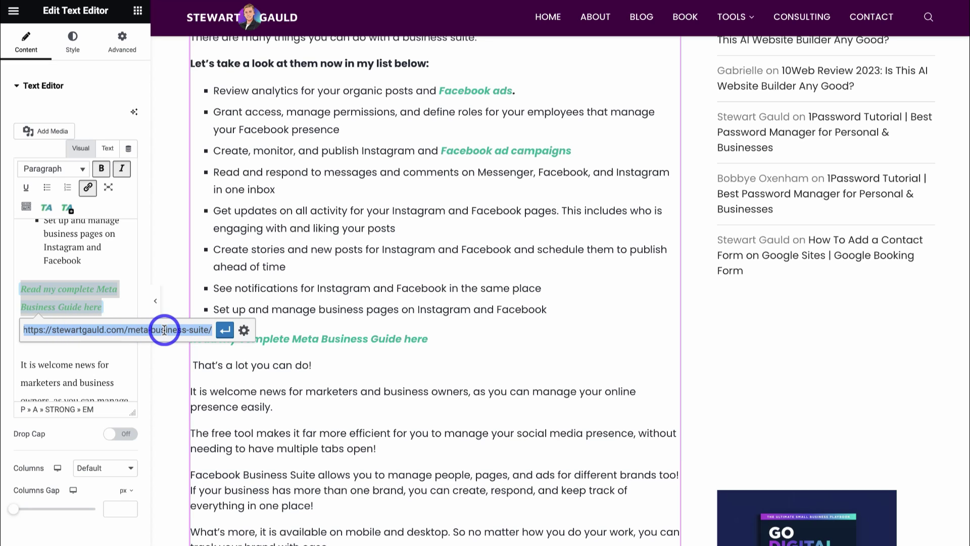
Check the new-tab option of the Meta Business Guide link and review the section down to its closing Facebook Business Page link
{"action": "left_click", "coordinate": [244, 331]}
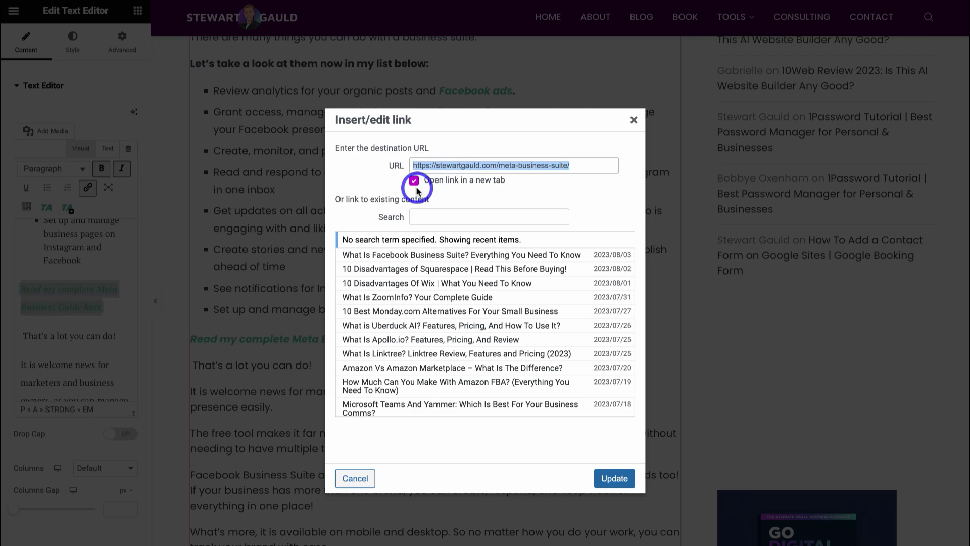
{"action": "left_click", "coordinate": [634, 120]}
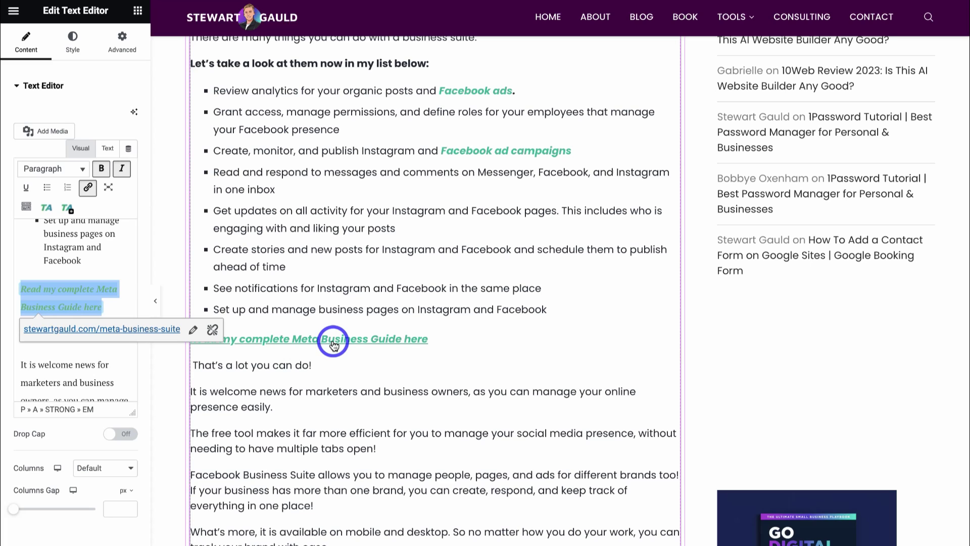
{"action": "left_click", "coordinate": [82, 261]}
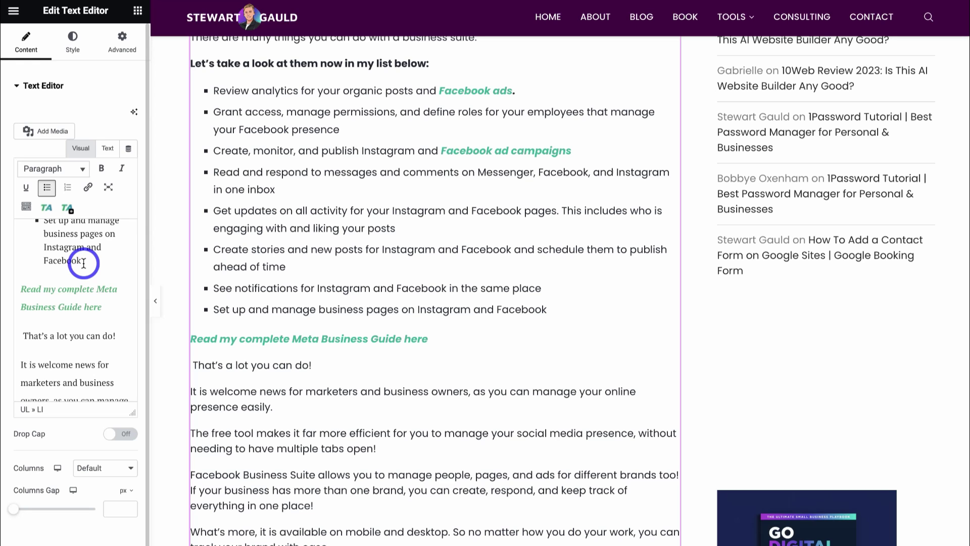
{"action": "scroll", "coordinate": [433, 264], "scroll_direction": "up", "scroll_amount": 3}
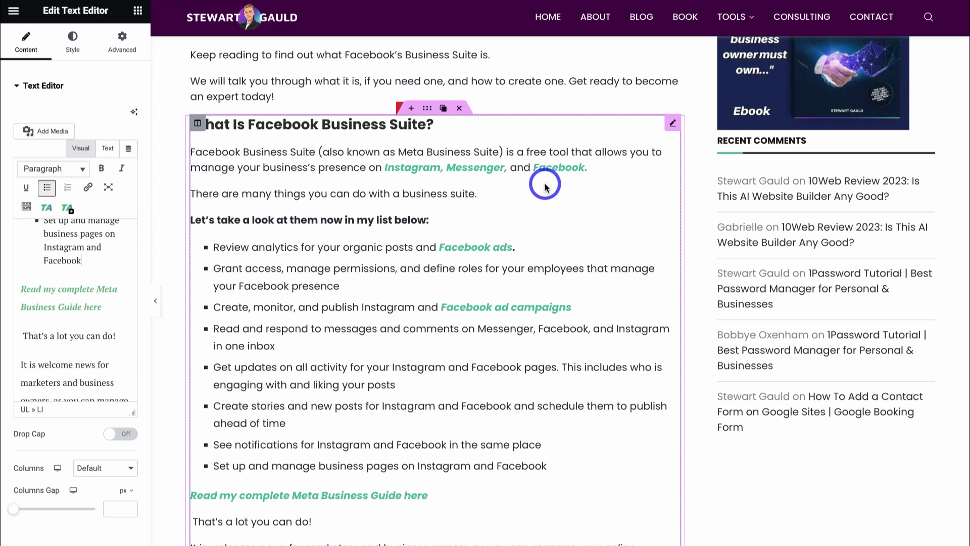
{"action": "scroll", "coordinate": [536, 180], "scroll_direction": "down", "scroll_amount": 2}
{"action": "scroll", "coordinate": [485, 178], "scroll_direction": "down", "scroll_amount": 2}
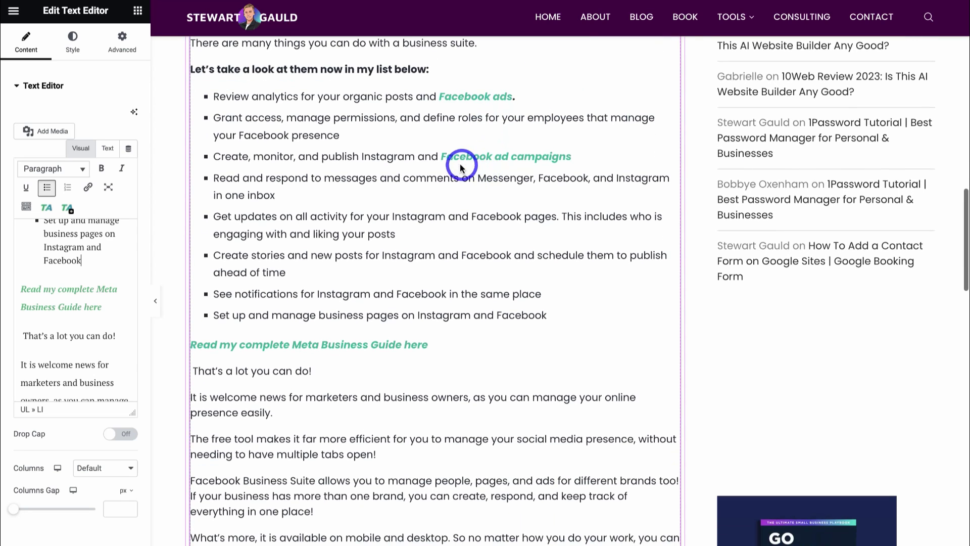
{"action": "scroll", "coordinate": [543, 166], "scroll_direction": "down", "scroll_amount": 3}
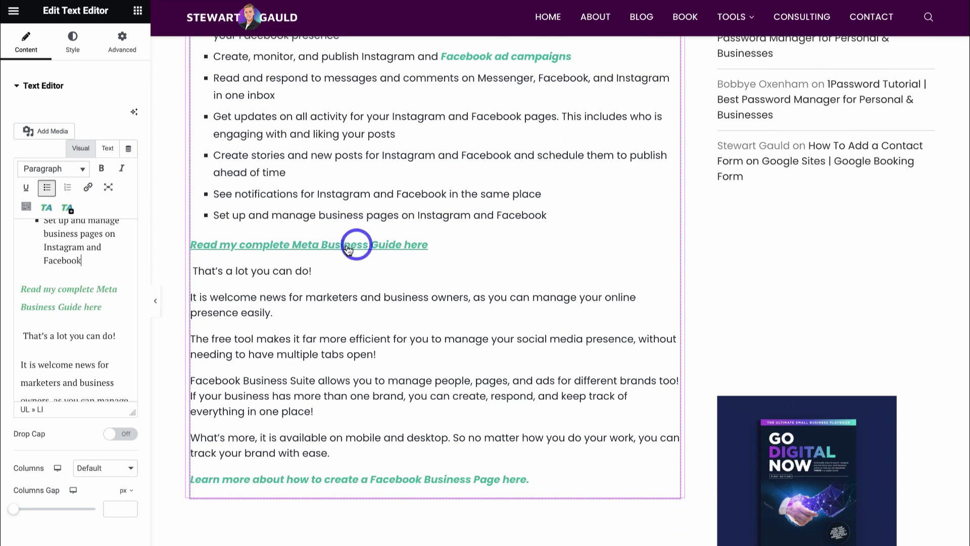
{"action": "scroll", "coordinate": [353, 251], "scroll_direction": "down", "scroll_amount": 2}
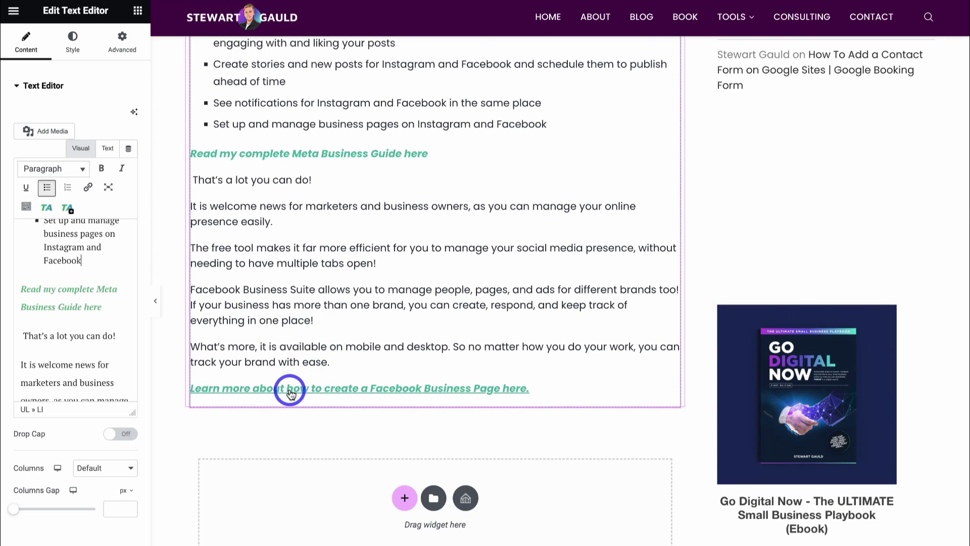
Insert the image Facebook-Business-Suite-homepage.jpg from the media library on a new line below the section's opening paragraph
{"action": "scroll", "coordinate": [369, 392], "scroll_direction": "up", "scroll_amount": 10}
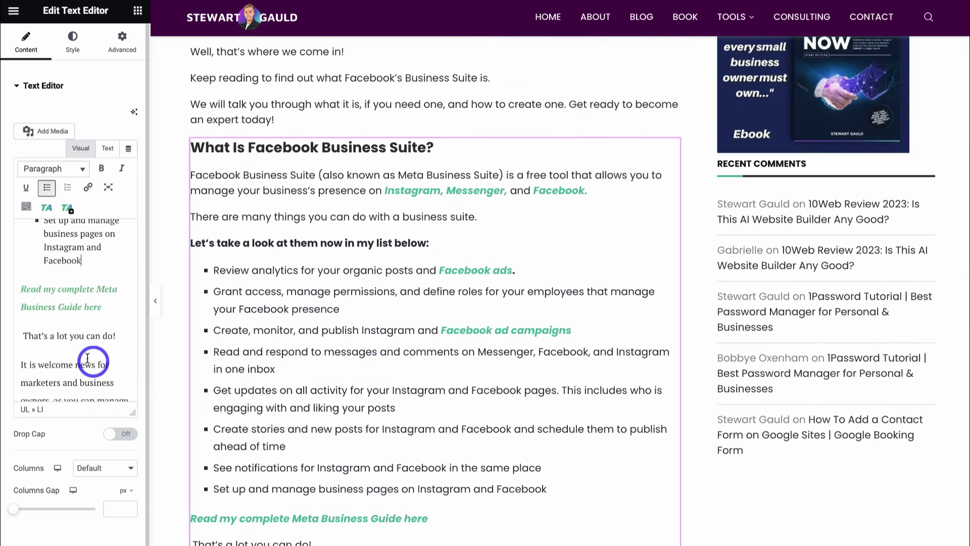
{"action": "scroll", "coordinate": [86, 359], "scroll_direction": "up", "scroll_amount": 4}
{"action": "scroll", "coordinate": [84, 358], "scroll_direction": "up", "scroll_amount": 10}
{"action": "scroll", "coordinate": [84, 379], "scroll_direction": "down", "scroll_amount": 3}
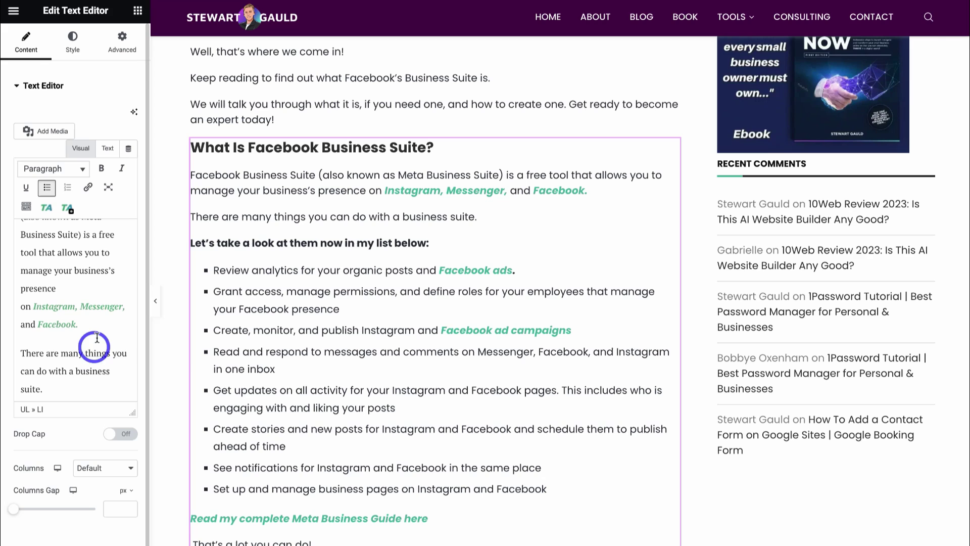
{"action": "left_click", "coordinate": [100, 324]}
{"action": "key", "text": "Return"}
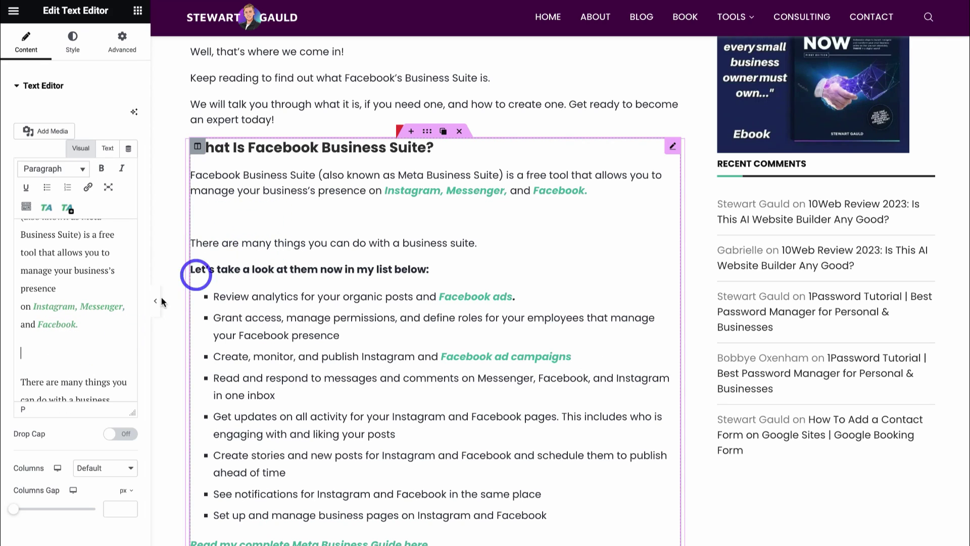
{"action": "left_click", "coordinate": [44, 132]}
{"action": "scroll", "coordinate": [340, 277], "scroll_direction": "down", "scroll_amount": 5}
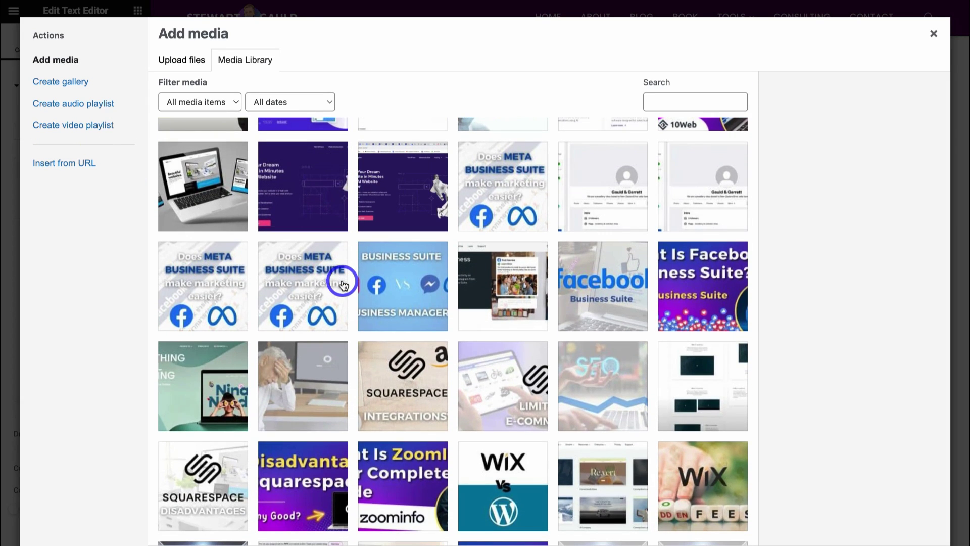
{"action": "left_click", "coordinate": [487, 297]}
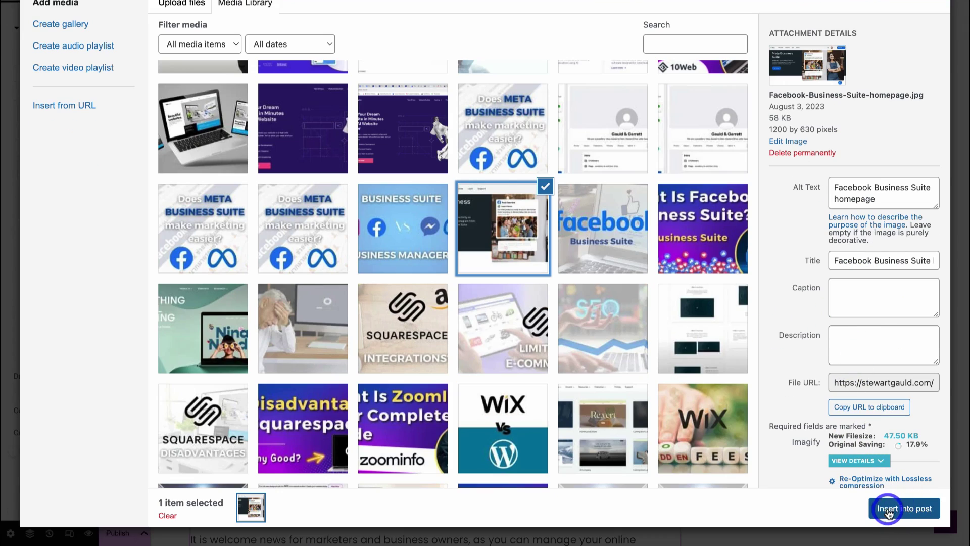
{"action": "left_click", "coordinate": [914, 510]}
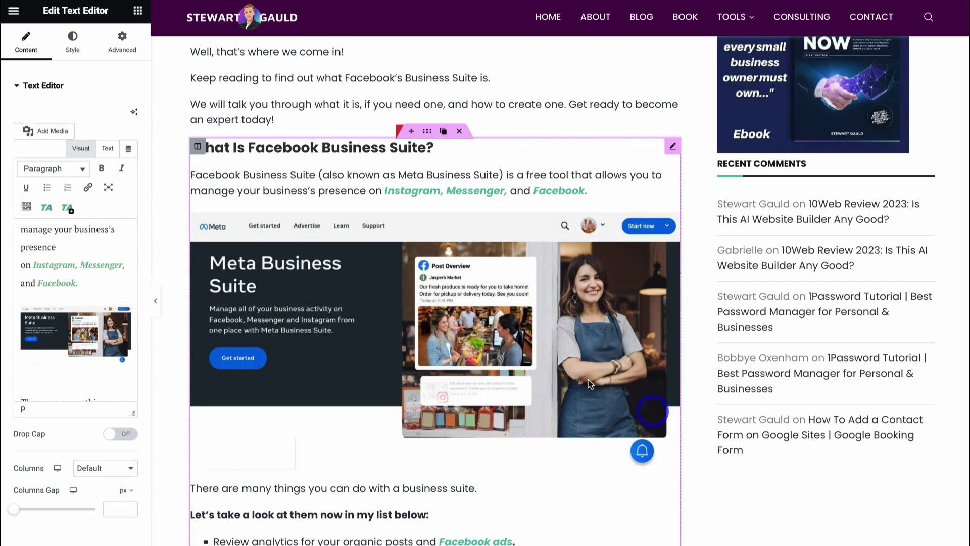
Unlink the introduction text block's padding values, set its bottom padding to 30 px, and open the save options
{"action": "scroll", "coordinate": [518, 352], "scroll_direction": "up", "scroll_amount": 8}
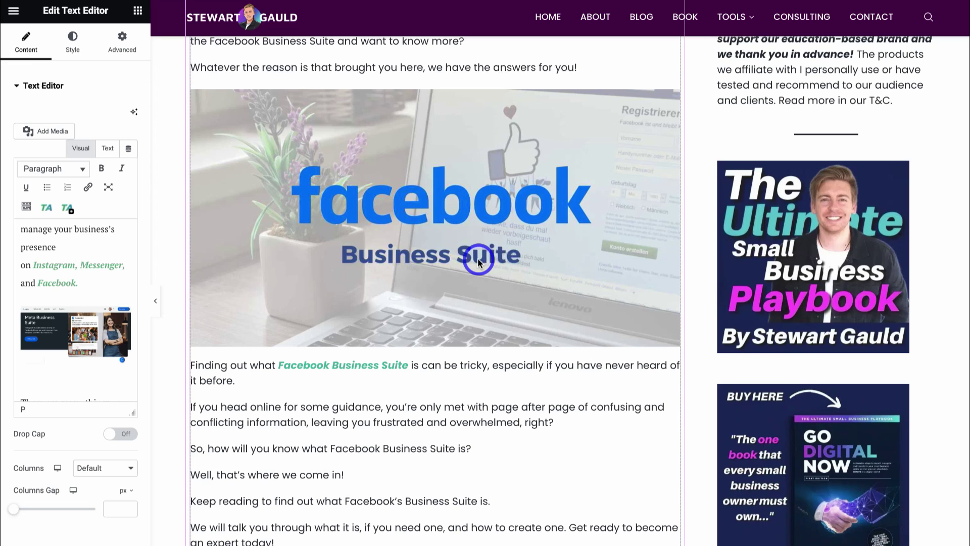
{"action": "scroll", "coordinate": [477, 257], "scroll_direction": "down", "scroll_amount": 5}
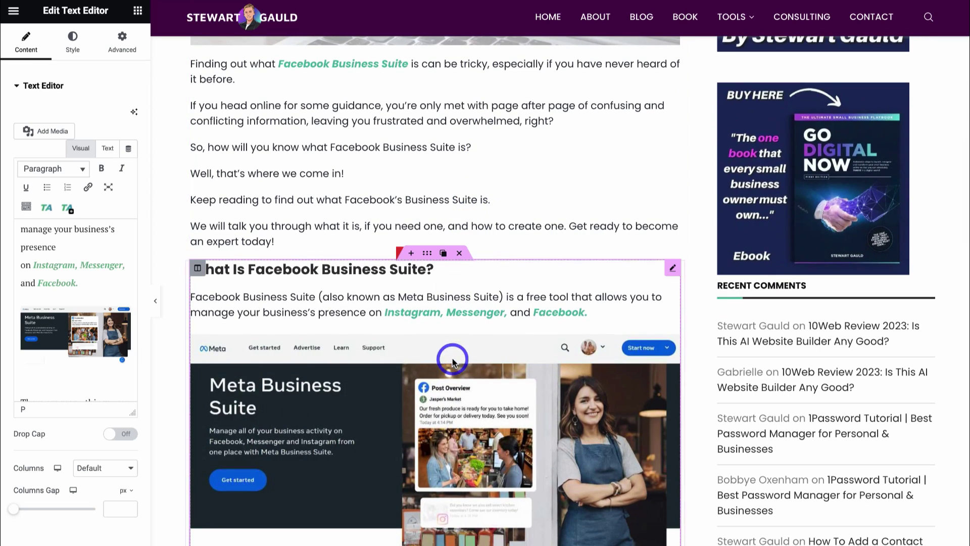
{"action": "left_click", "coordinate": [318, 241]}
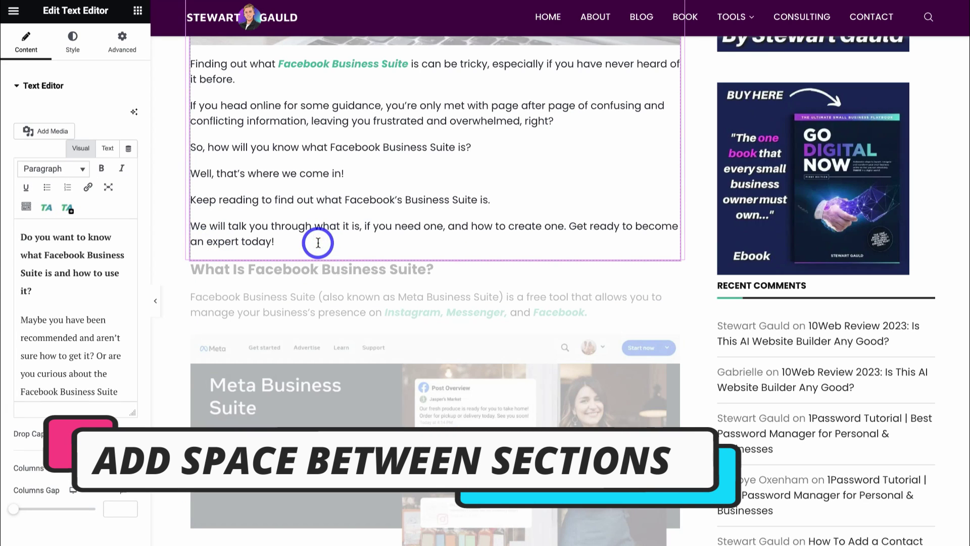
{"action": "left_click", "coordinate": [122, 51]}
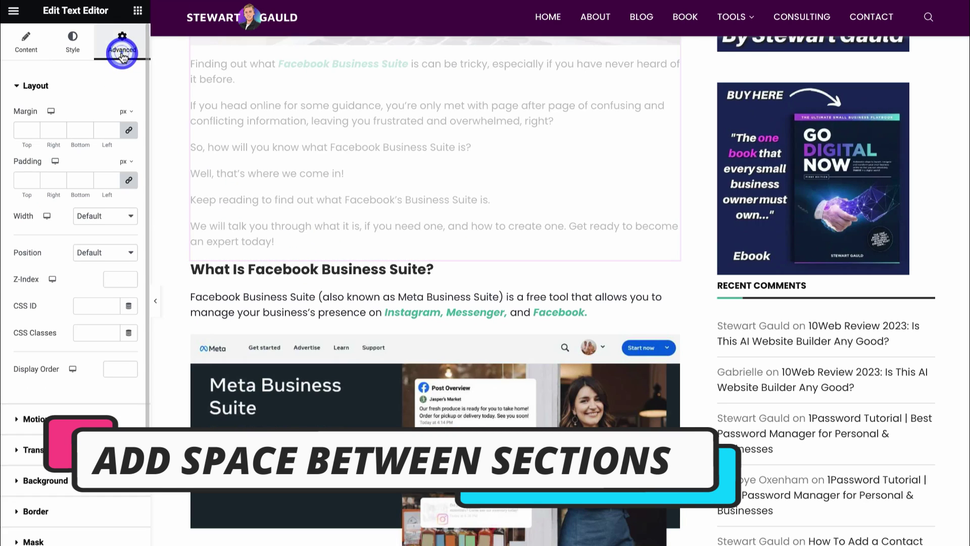
{"action": "left_click", "coordinate": [130, 181]}
{"action": "left_click", "coordinate": [78, 179]}
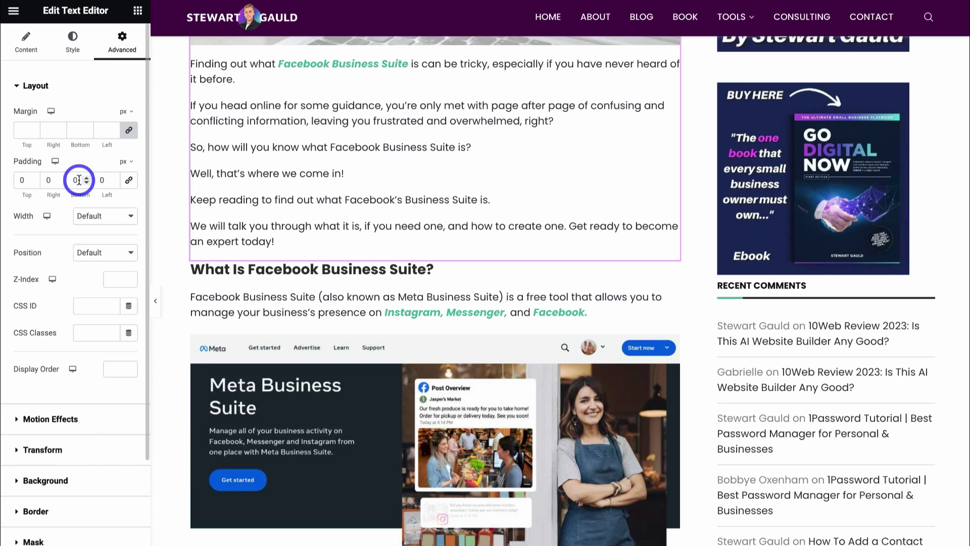
{"action": "double_click", "coordinate": [77, 180]}
{"action": "type", "text": "30"}
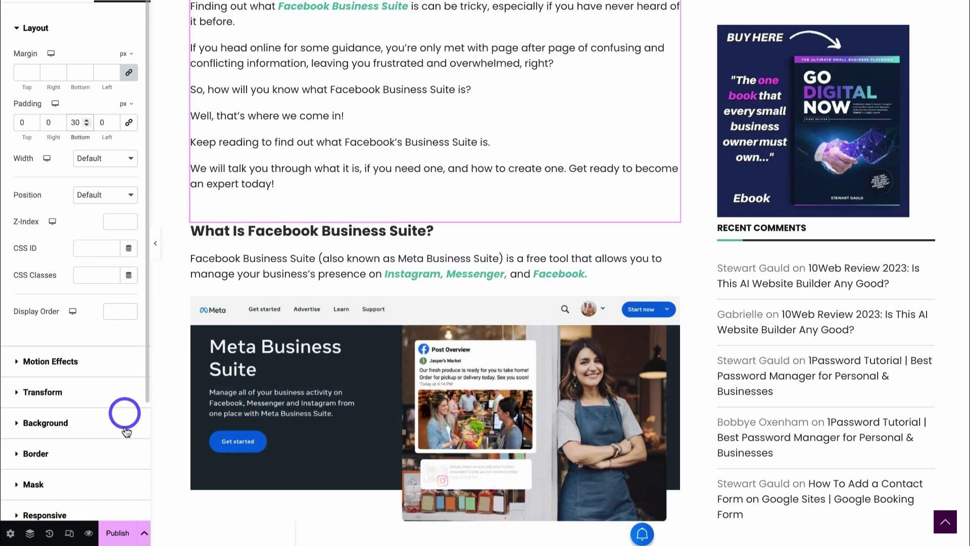
{"action": "left_click", "coordinate": [144, 536]}
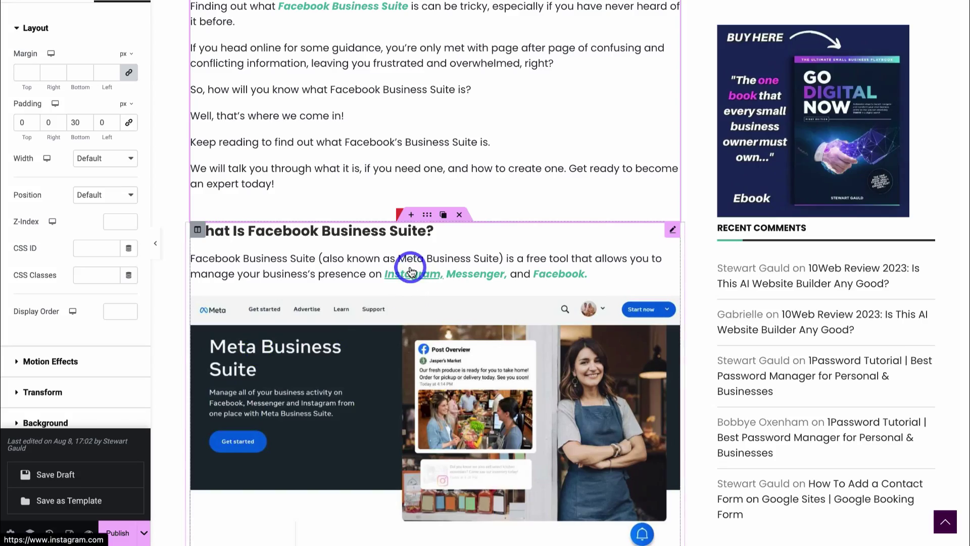
Add a single-column section below the "What Is Facebook Business Suite?" content and place a Video widget in it
{"action": "scroll", "coordinate": [409, 267], "scroll_direction": "up", "scroll_amount": 10}
{"action": "scroll", "coordinate": [410, 270], "scroll_direction": "down", "scroll_amount": 13}
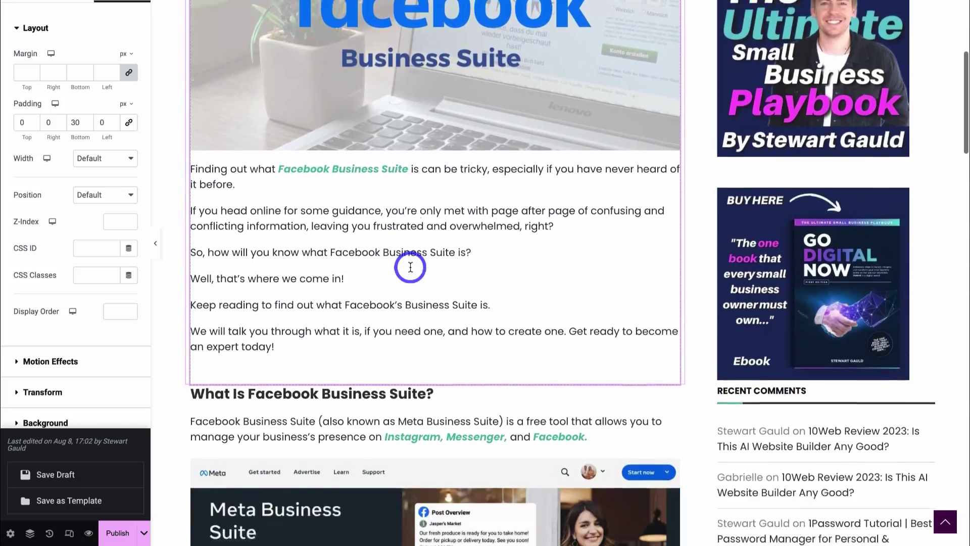
{"action": "scroll", "coordinate": [411, 271], "scroll_direction": "down", "scroll_amount": 11}
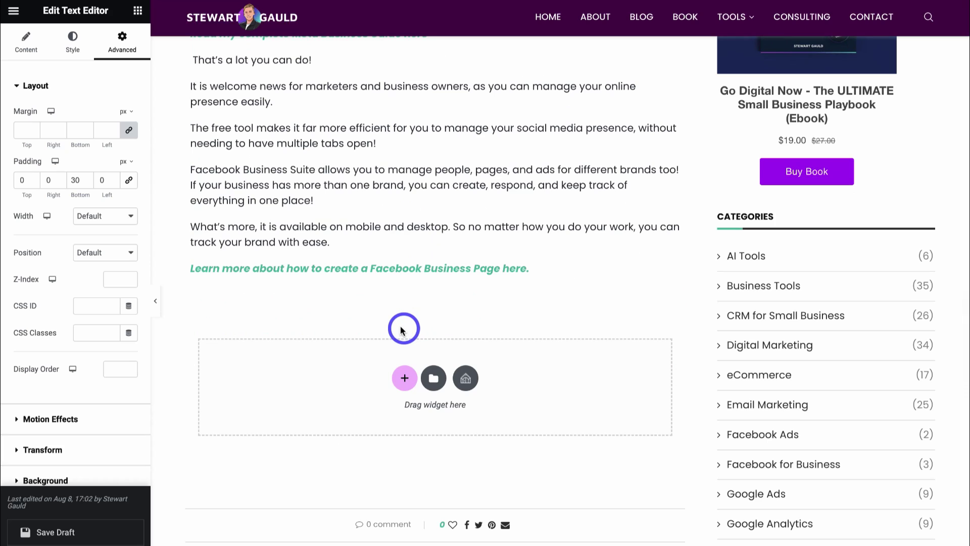
{"action": "left_click", "coordinate": [403, 380]}
{"action": "left_click", "coordinate": [279, 409]}
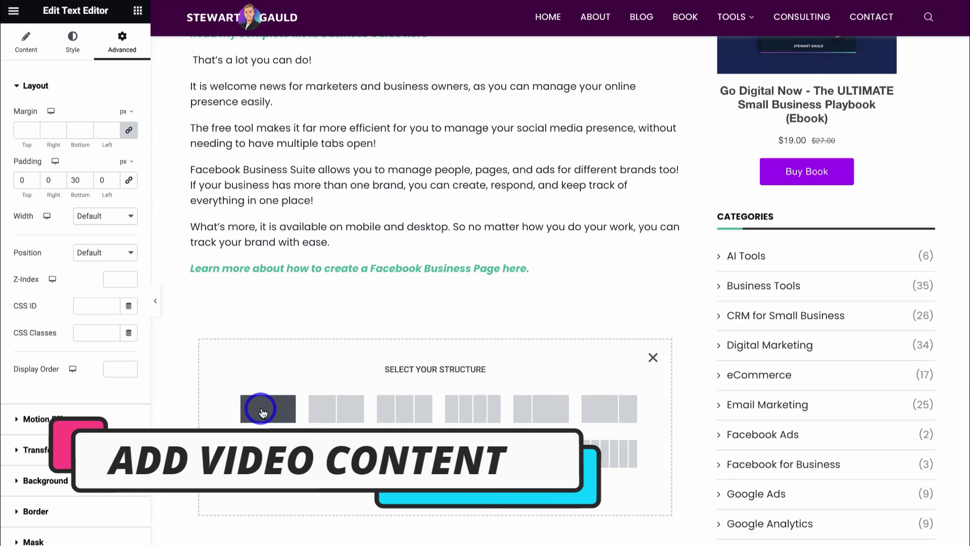
{"action": "left_click", "coordinate": [433, 305]}
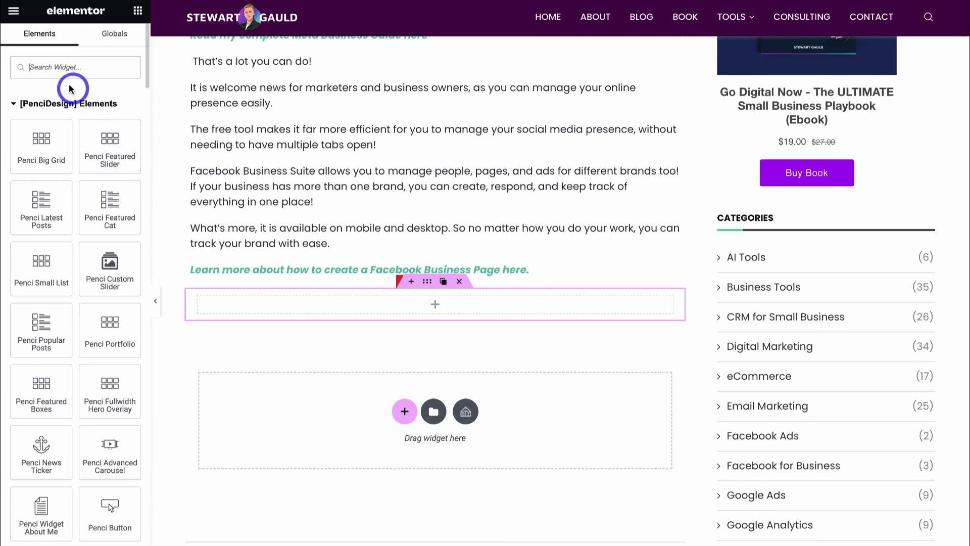
{"action": "type", "text": "video"}
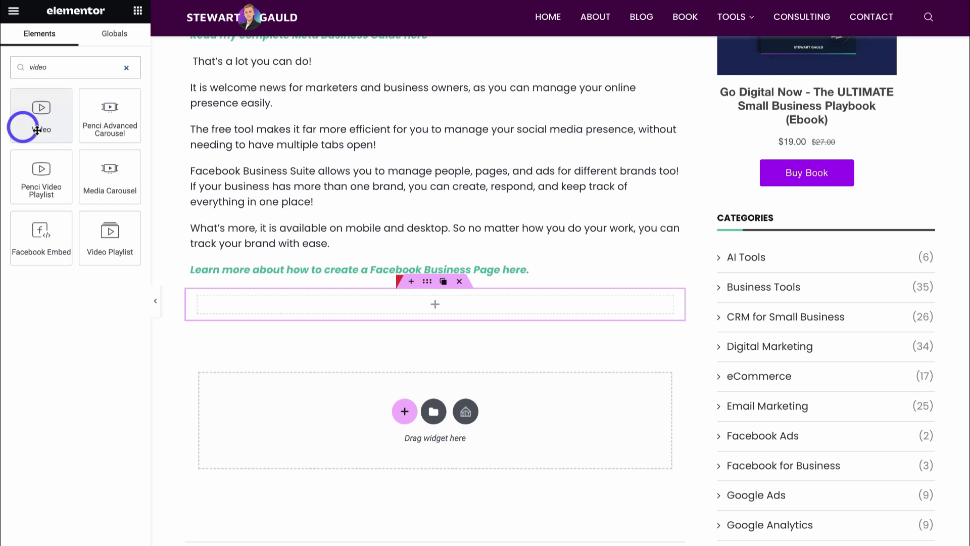
{"action": "left_click_drag", "start_coordinate": [40, 113], "coordinate": [434, 310]}
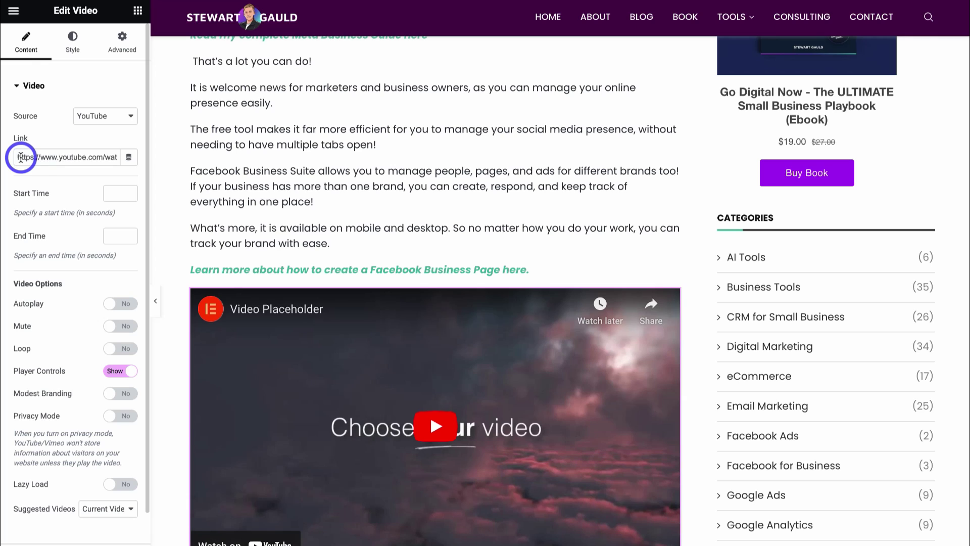
{"action": "key", "text": "ctrl+a"}
{"action": "type", "text": "https://youtu.be/_V5F34hb_hU"}
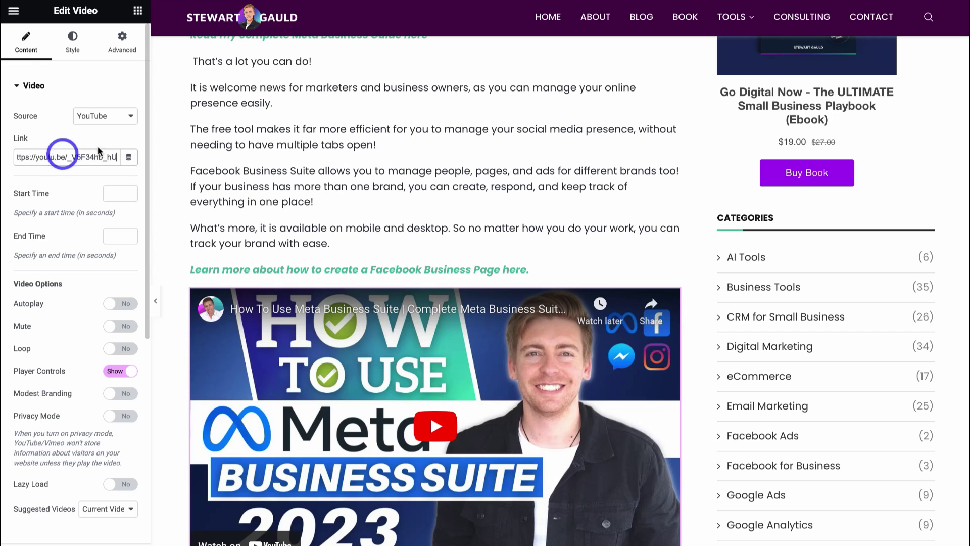
{"action": "left_click", "coordinate": [129, 121]}
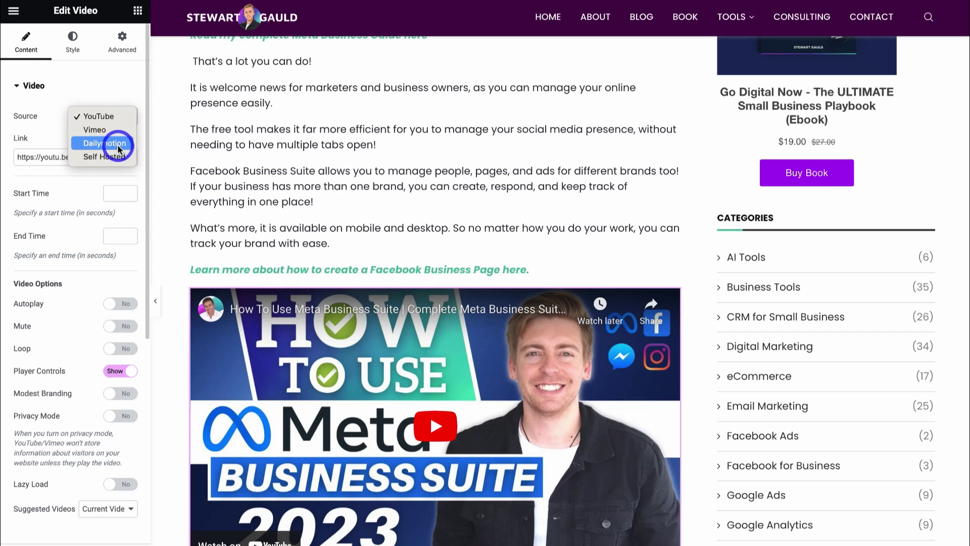
{"action": "left_click", "coordinate": [87, 91]}
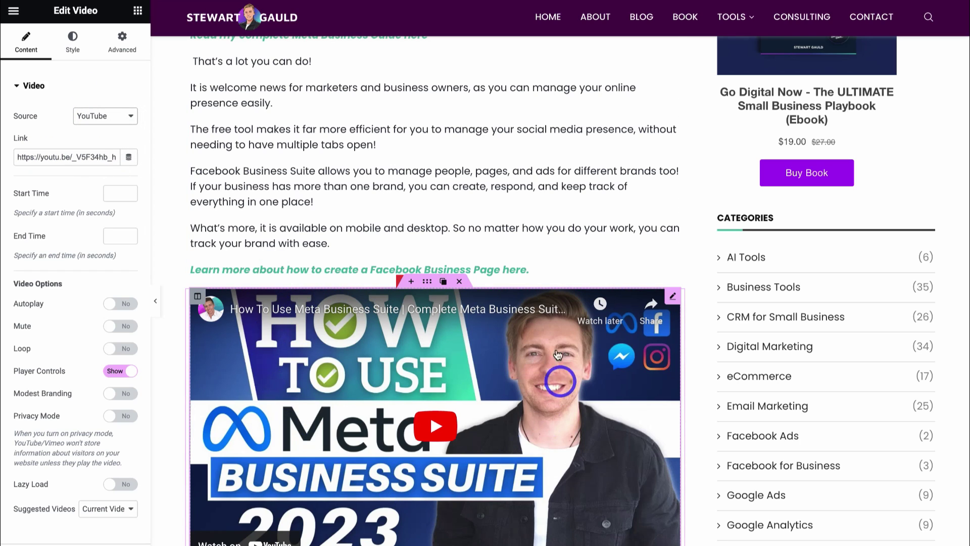
{"action": "scroll", "coordinate": [424, 332], "scroll_direction": "down", "scroll_amount": 1}
{"action": "scroll", "coordinate": [423, 332], "scroll_direction": "down", "scroll_amount": 2}
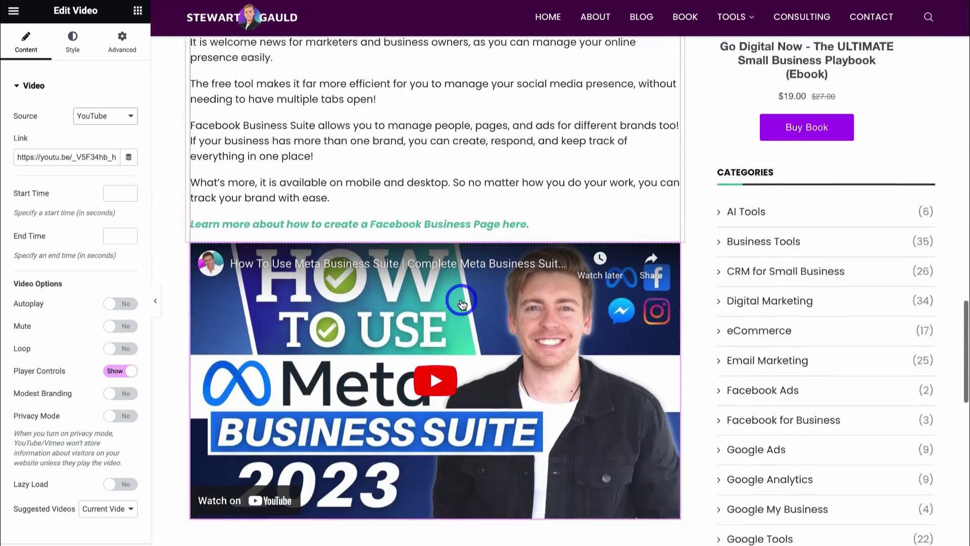
{"action": "scroll", "coordinate": [461, 302], "scroll_direction": "up", "scroll_amount": 10}
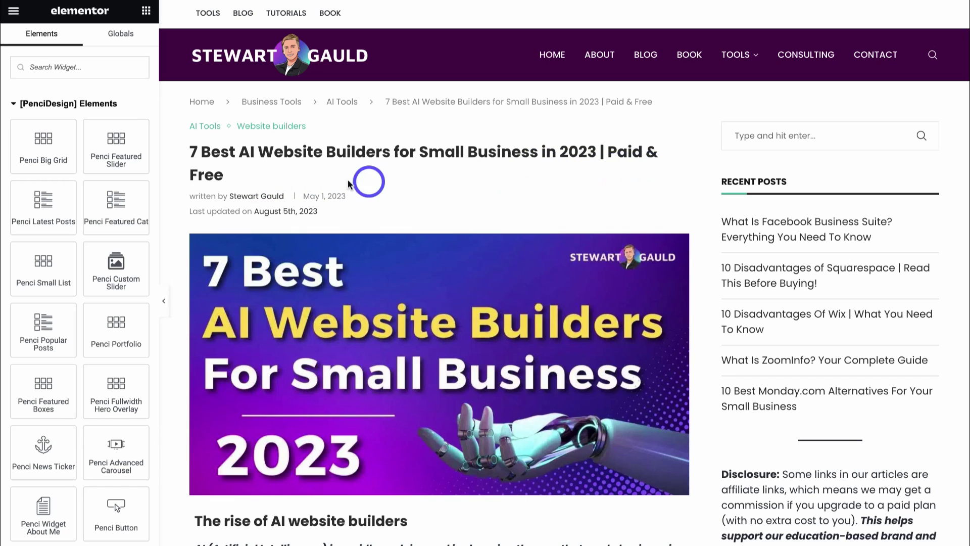
Open the "The rise of AI website builders" text block for editing in the AI website builders post and widen the editing panel
{"action": "scroll", "coordinate": [690, 204], "scroll_direction": "down", "scroll_amount": 3}
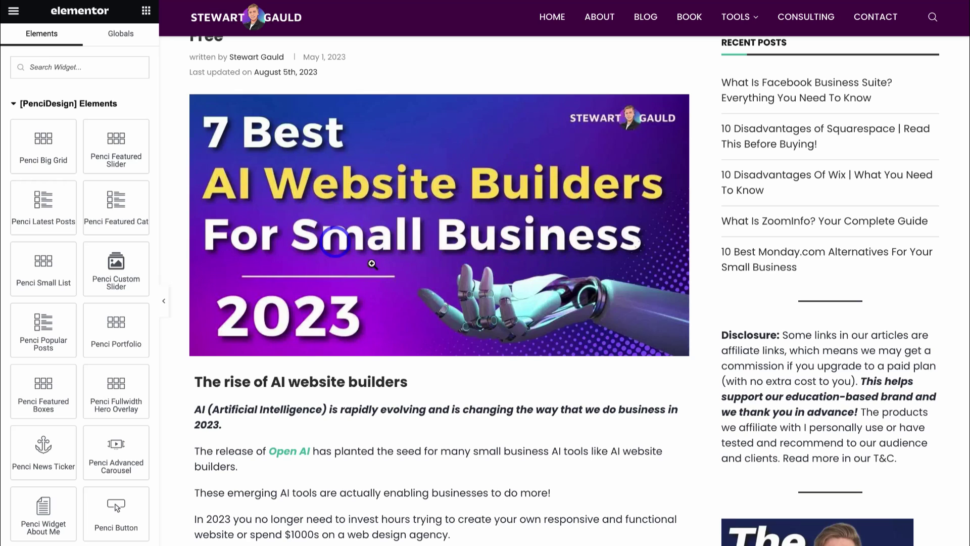
{"action": "scroll", "coordinate": [706, 251], "scroll_direction": "down", "scroll_amount": 4}
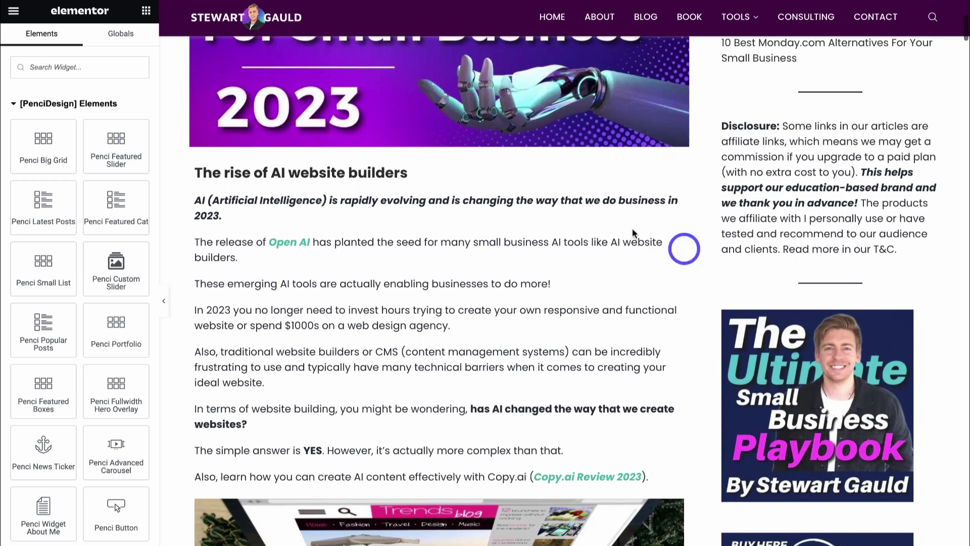
{"action": "left_click", "coordinate": [506, 227]}
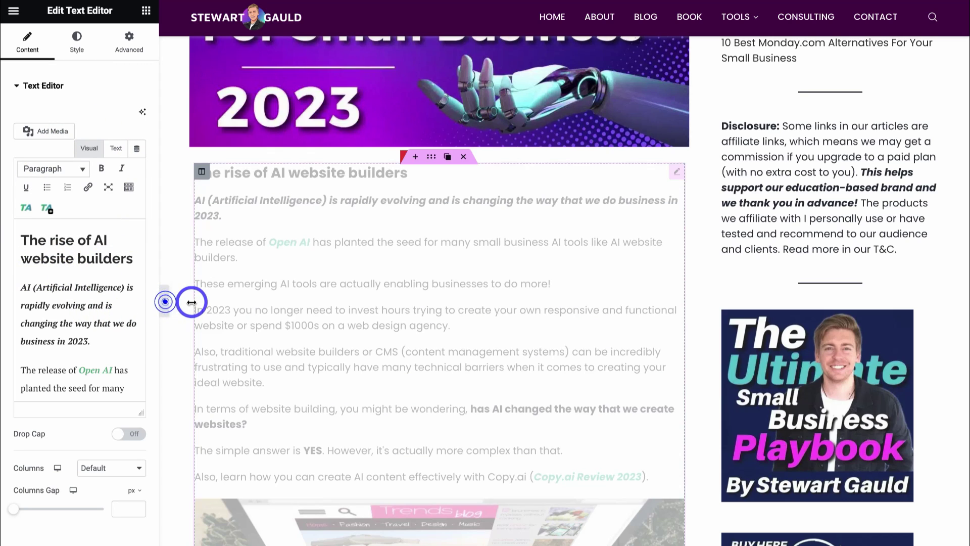
{"action": "left_click_drag", "start_coordinate": [158, 300], "coordinate": [191, 302]}
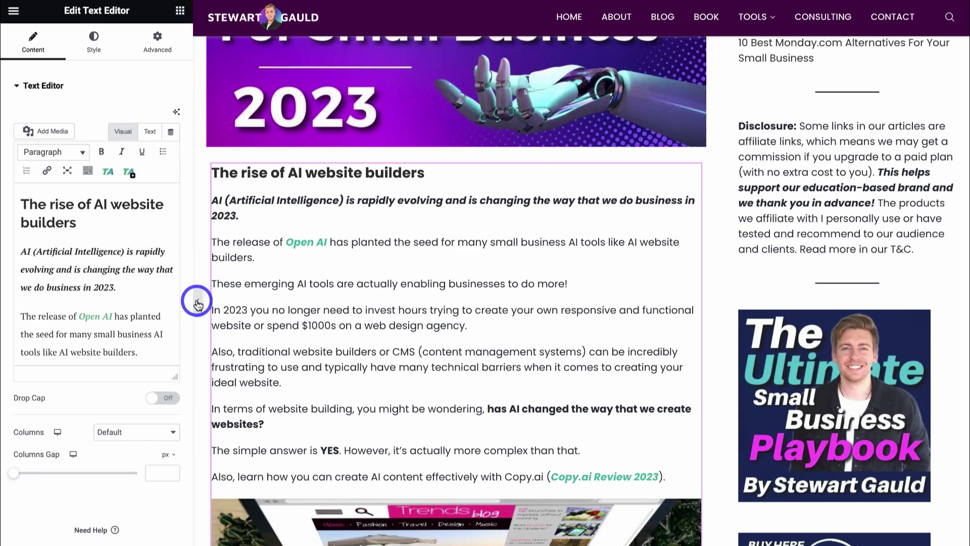
Preview the AI website builders post without the editing panel, and check the heading level of "The rise of AI website builders"
{"action": "left_click", "coordinate": [197, 303]}
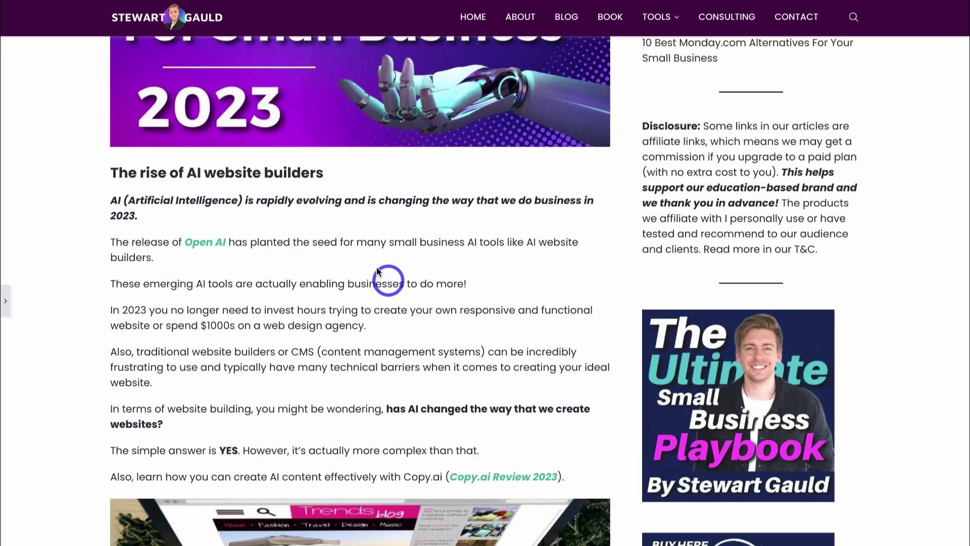
{"action": "left_click", "coordinate": [7, 306]}
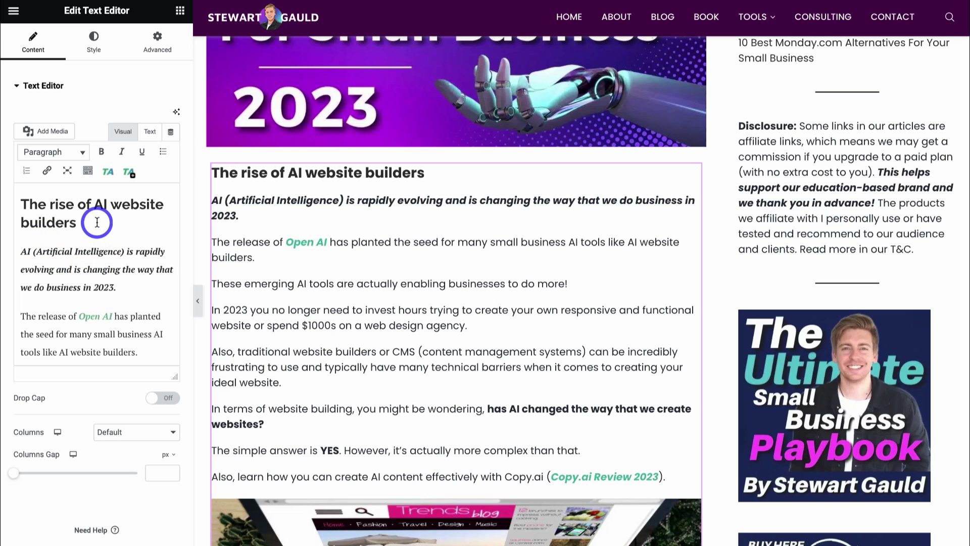
{"action": "left_click_drag", "start_coordinate": [160, 223], "coordinate": [21, 201]}
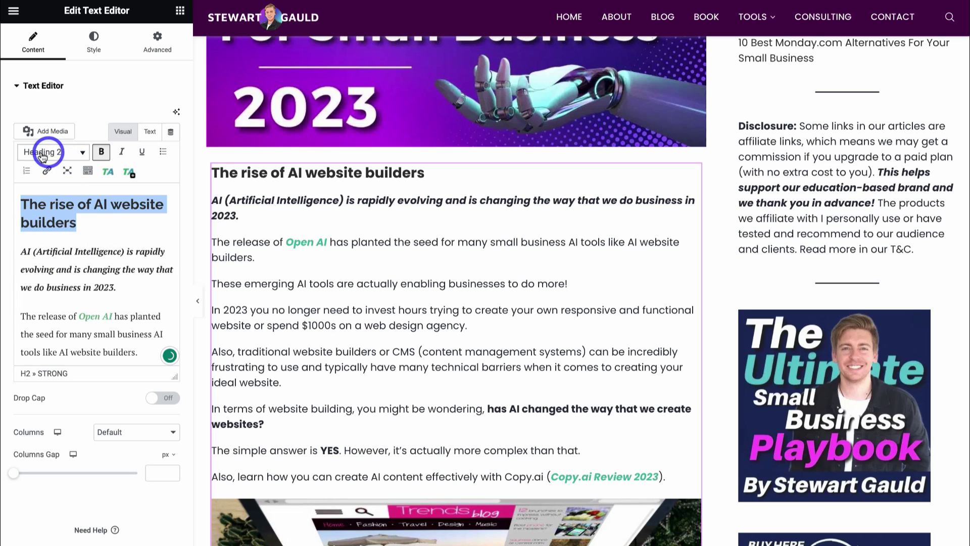
{"action": "scroll", "coordinate": [418, 270], "scroll_direction": "up", "scroll_amount": 5}
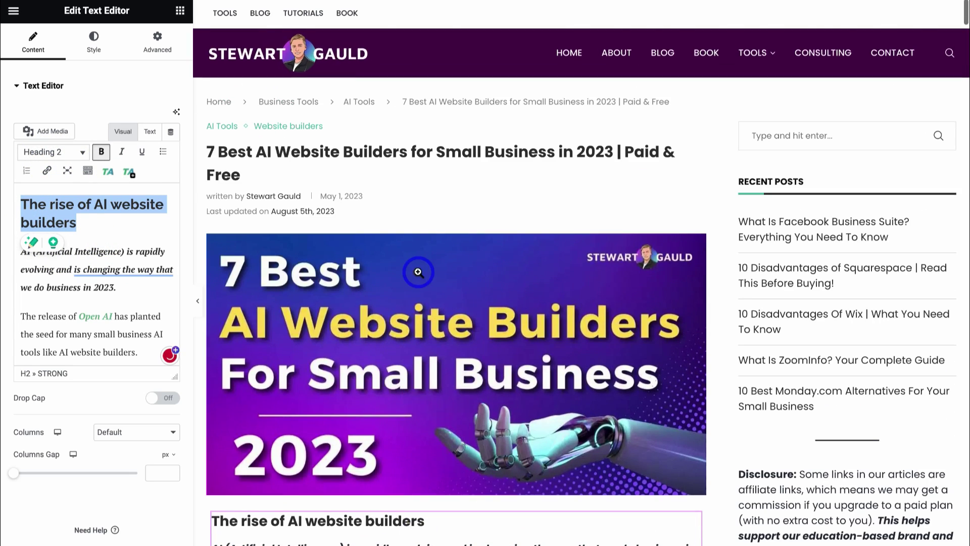
{"action": "scroll", "coordinate": [293, 326], "scroll_direction": "down", "scroll_amount": 2}
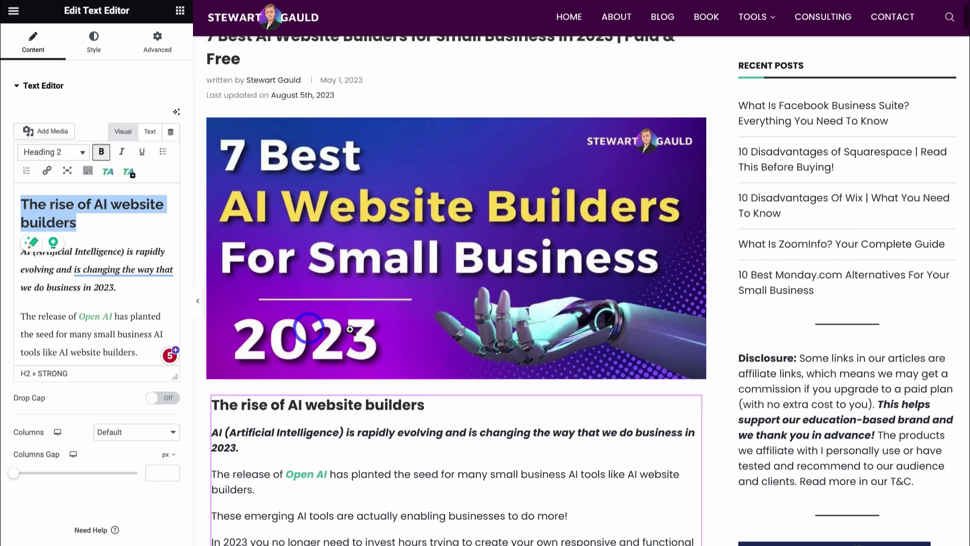
{"action": "scroll", "coordinate": [363, 246], "scroll_direction": "down", "scroll_amount": 3}
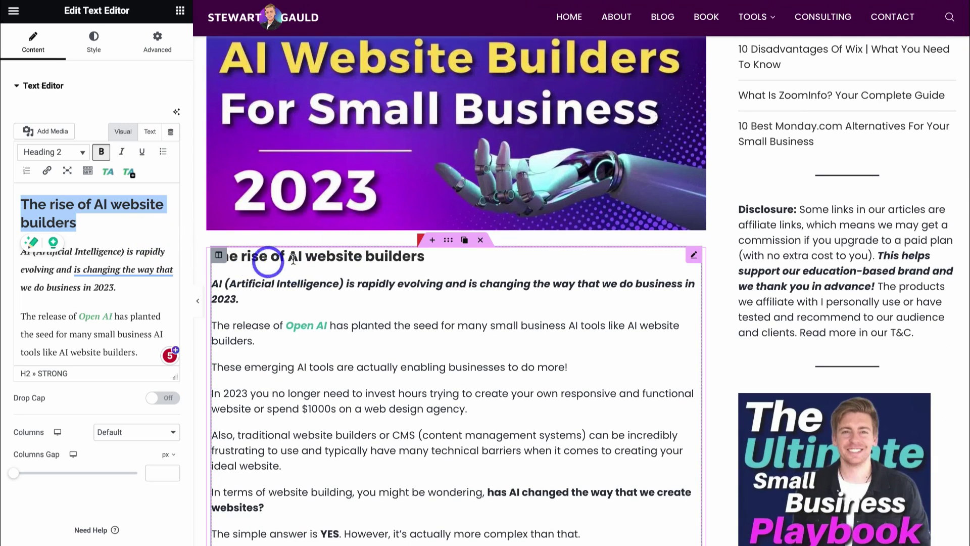
Check the text formatting of the introduction's opening sentence about AI rapidly evolving
{"action": "scroll", "coordinate": [116, 247], "scroll_direction": "down", "scroll_amount": 1}
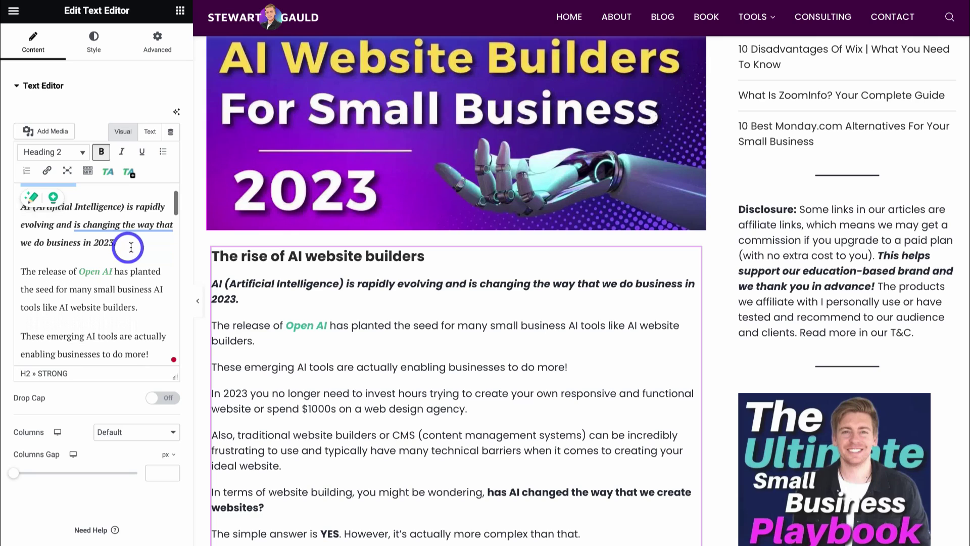
{"action": "left_click", "coordinate": [119, 241]}
{"action": "left_click_drag", "start_coordinate": [22, 207], "coordinate": [121, 248]}
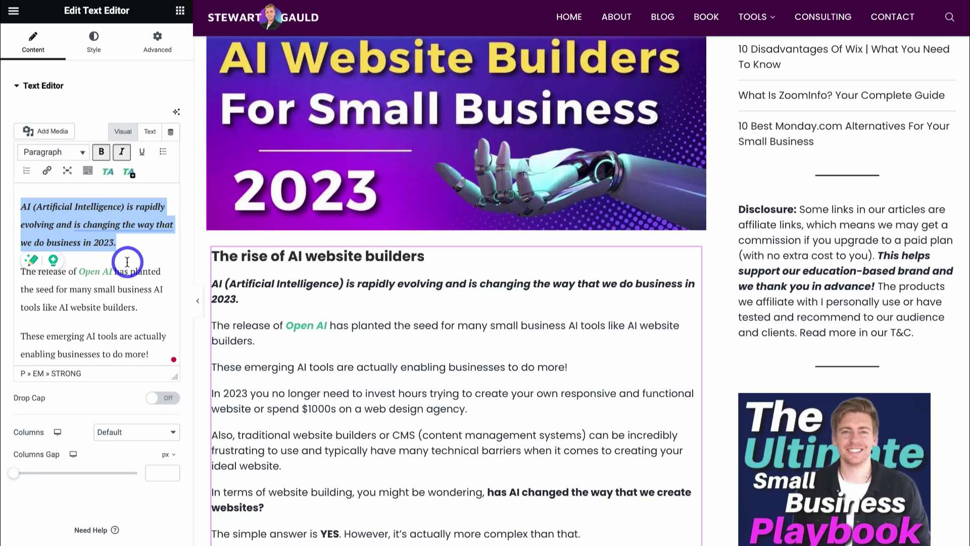
Examine the introduction's links, image and bold phrases down to the list of best AI website builders
{"action": "scroll", "coordinate": [129, 259], "scroll_direction": "down", "scroll_amount": 3}
{"action": "scroll", "coordinate": [287, 347], "scroll_direction": "down", "scroll_amount": 2}
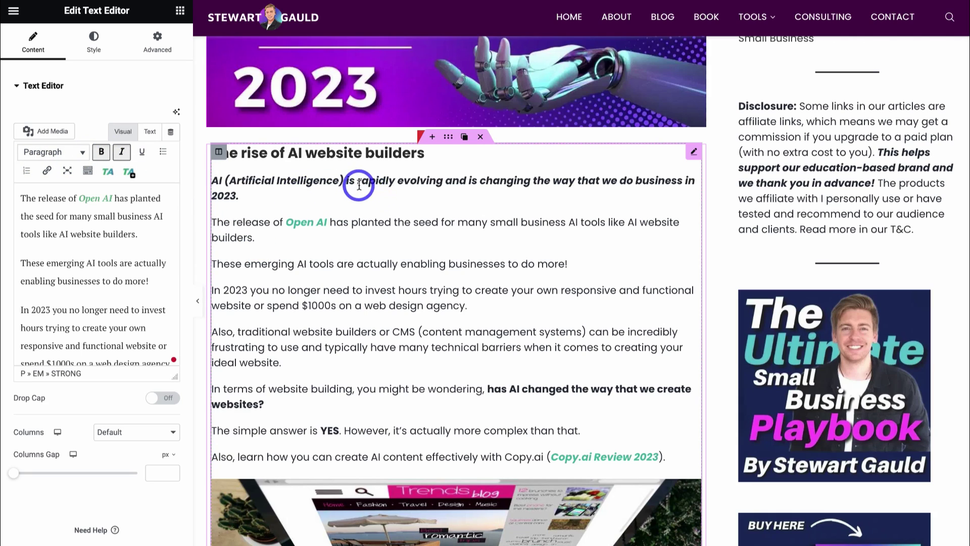
{"action": "scroll", "coordinate": [434, 243], "scroll_direction": "down", "scroll_amount": 1}
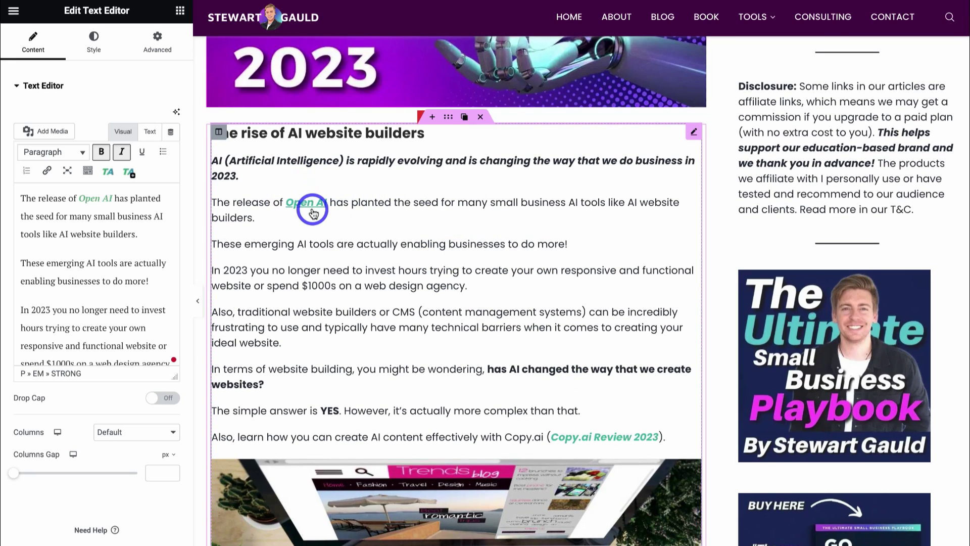
{"action": "scroll", "coordinate": [624, 288], "scroll_direction": "down", "scroll_amount": 3}
{"action": "scroll", "coordinate": [624, 287], "scroll_direction": "down", "scroll_amount": 3}
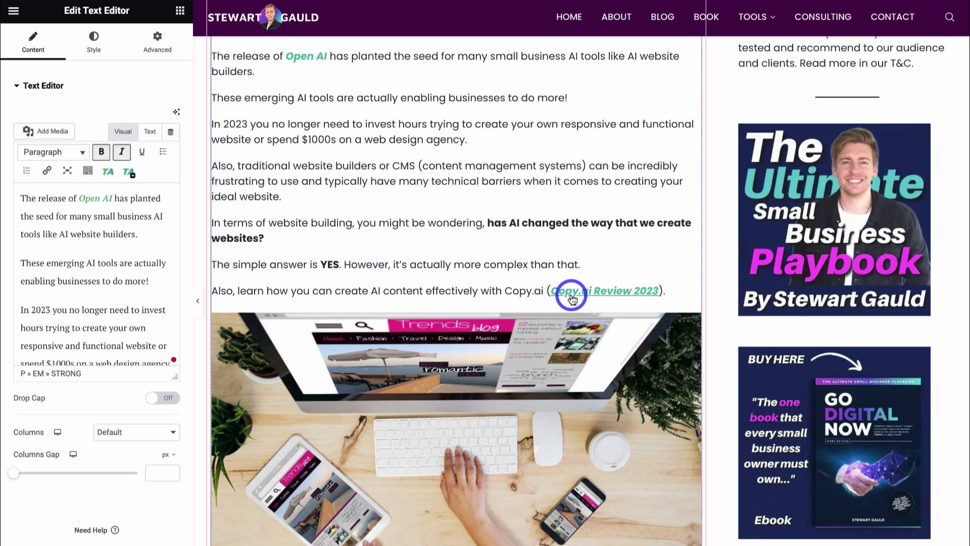
{"action": "scroll", "coordinate": [571, 298], "scroll_direction": "down", "scroll_amount": 3}
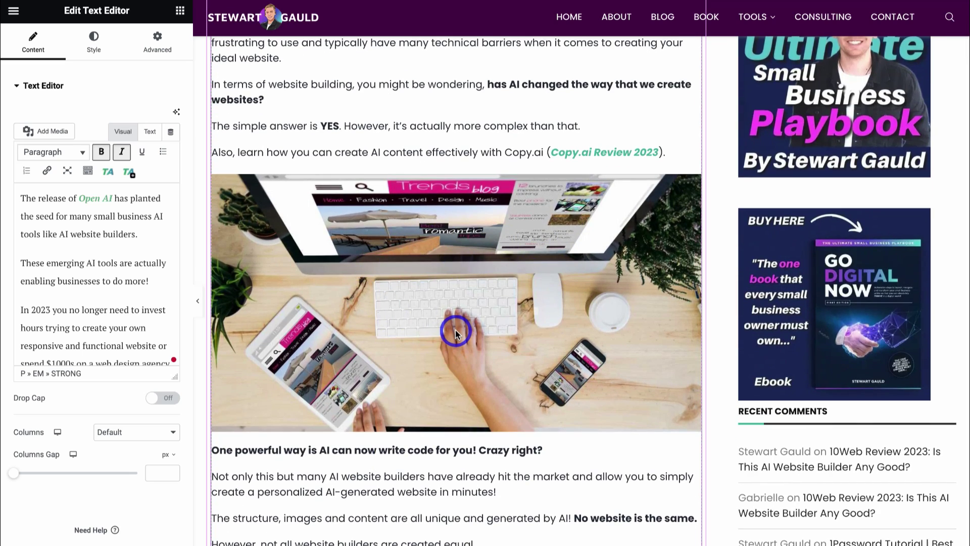
{"action": "scroll", "coordinate": [456, 330], "scroll_direction": "down", "scroll_amount": 4}
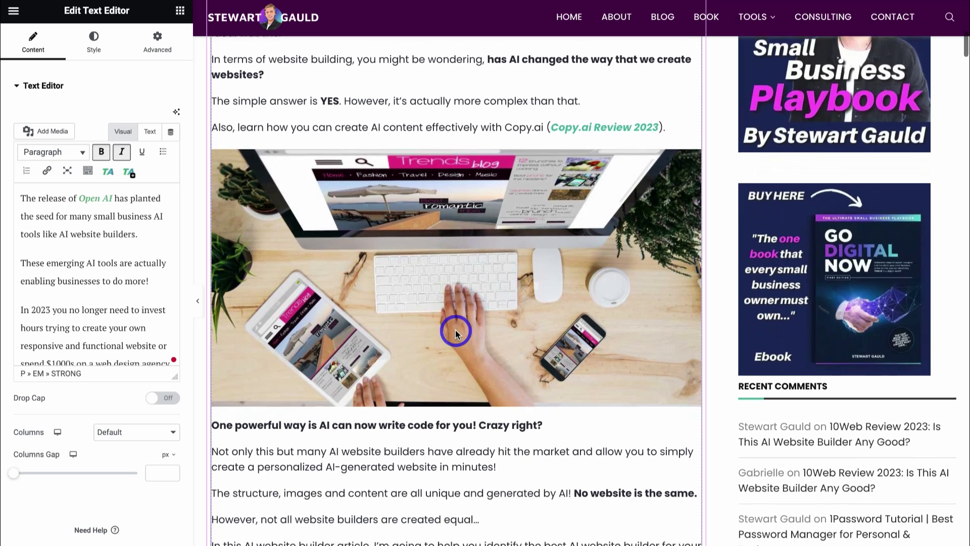
{"action": "scroll", "coordinate": [455, 330], "scroll_direction": "down", "scroll_amount": 1}
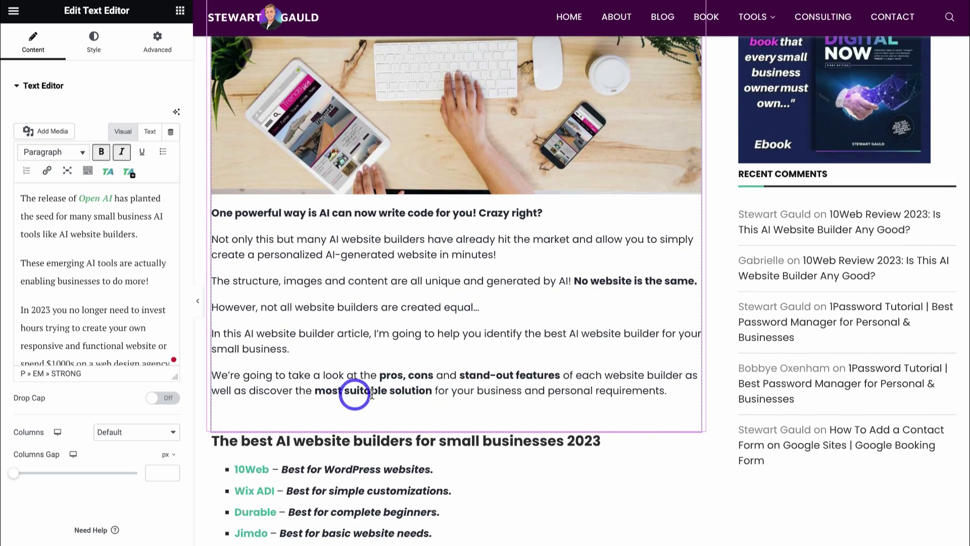
Compare the post title with the introduction and highlight the target keyword "AI website builders" in the sentence about Open AI
{"action": "scroll", "coordinate": [548, 292], "scroll_direction": "up", "scroll_amount": 13}
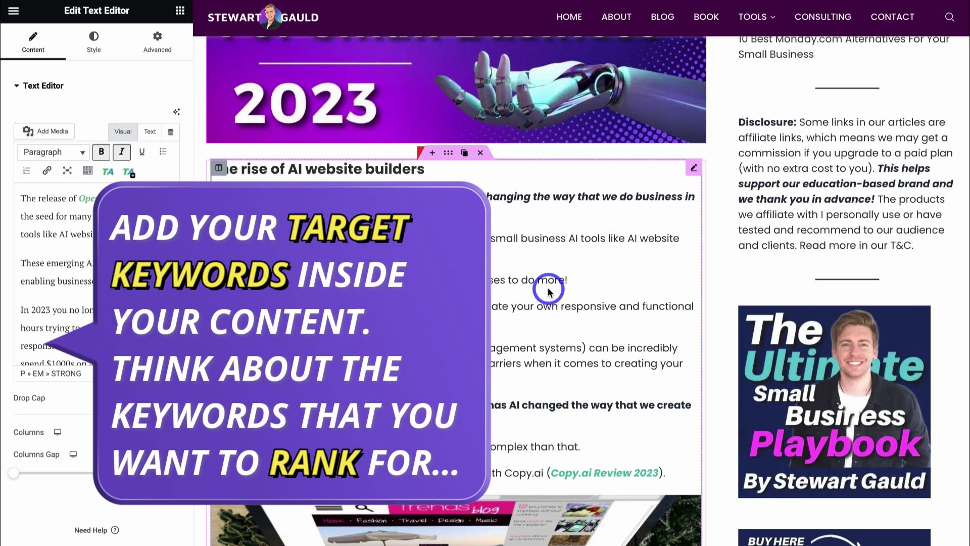
{"action": "scroll", "coordinate": [549, 291], "scroll_direction": "up", "scroll_amount": 5}
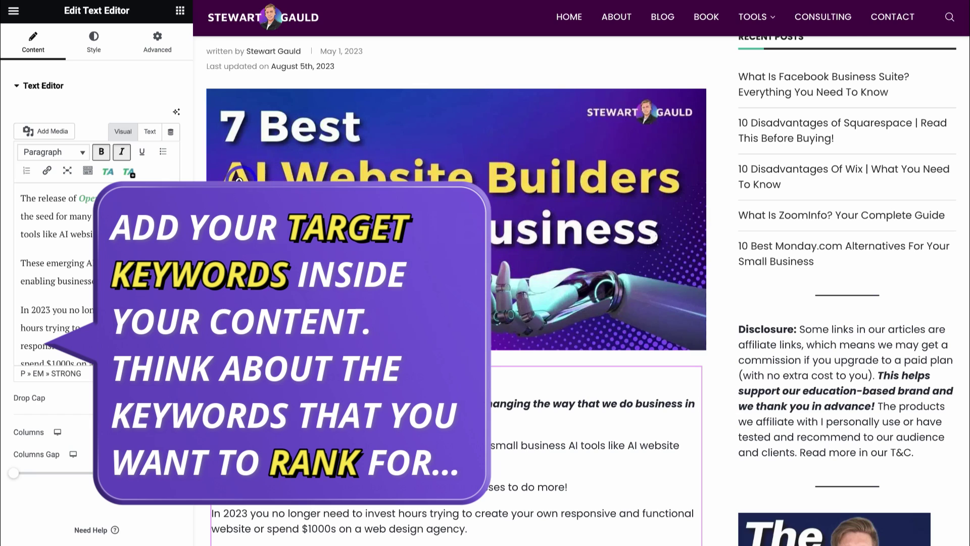
{"action": "scroll", "coordinate": [596, 185], "scroll_direction": "up", "scroll_amount": 3}
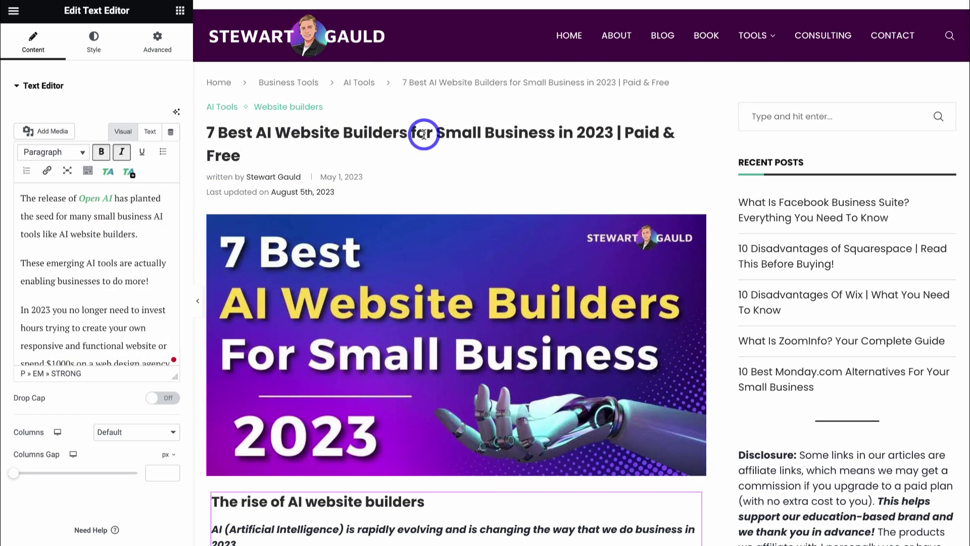
{"action": "scroll", "coordinate": [370, 141], "scroll_direction": "down", "scroll_amount": 8}
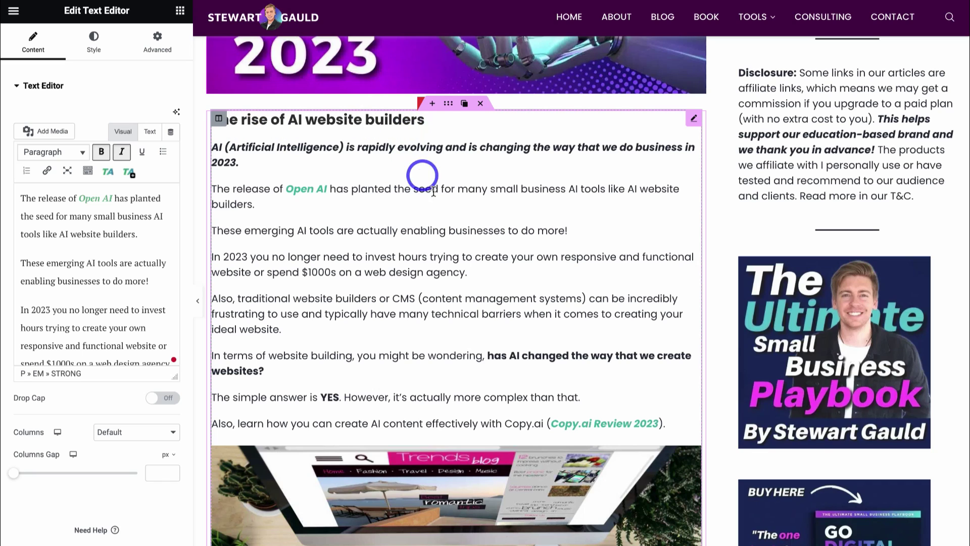
{"action": "scroll", "coordinate": [434, 192], "scroll_direction": "down", "scroll_amount": 1}
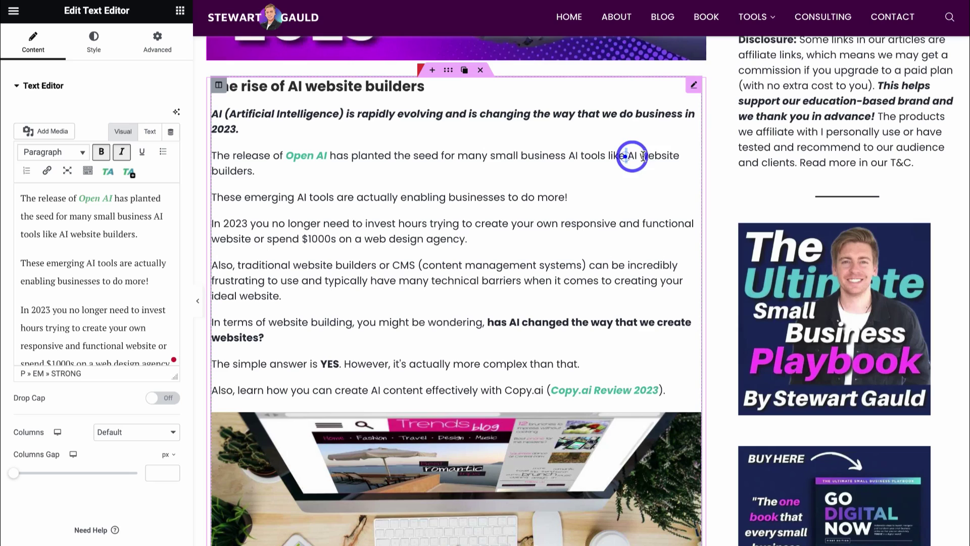
{"action": "left_click_drag", "start_coordinate": [626, 156], "coordinate": [665, 166]}
{"action": "left_click", "coordinate": [639, 173]}
Highlight the "AI website builder" keyword variations in the paragraphs below the introduction's image
{"action": "scroll", "coordinate": [631, 177], "scroll_direction": "down", "scroll_amount": 10}
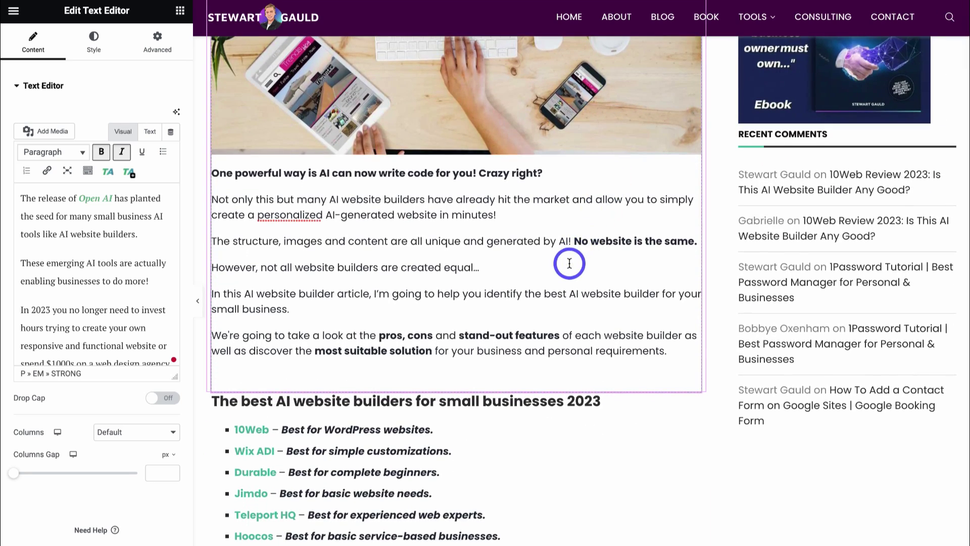
{"action": "left_click_drag", "start_coordinate": [424, 198], "coordinate": [330, 200]}
{"action": "left_click_drag", "start_coordinate": [336, 296], "coordinate": [244, 294]}
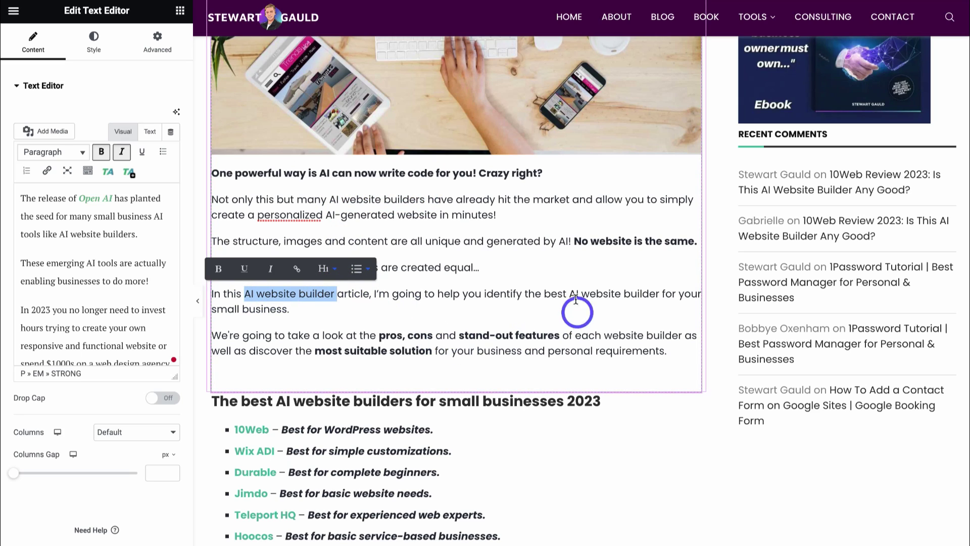
{"action": "left_click", "coordinate": [559, 281]}
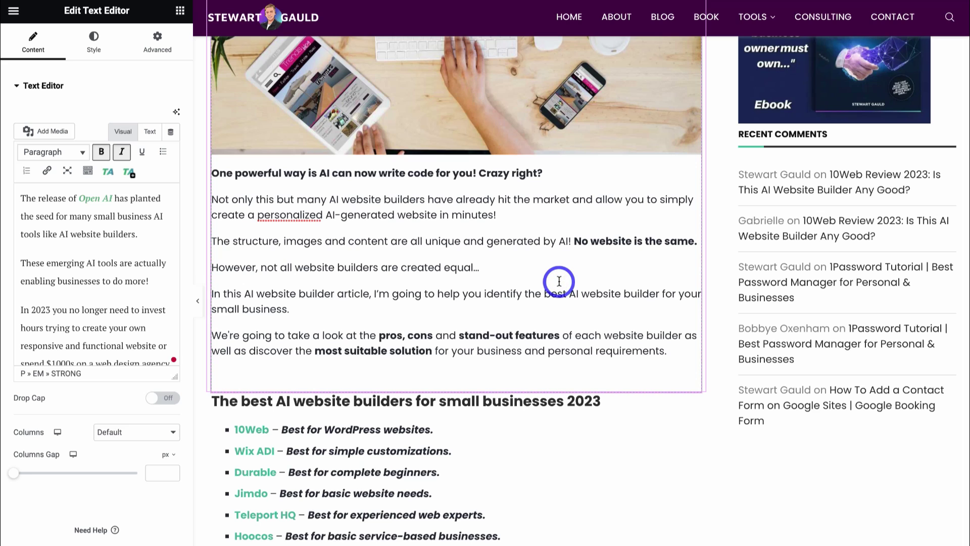
Highlight the related keyword "AI tools" in the introduction's paragraphs under "The rise of AI website builders"
{"action": "scroll", "coordinate": [559, 281], "scroll_direction": "up", "scroll_amount": 10}
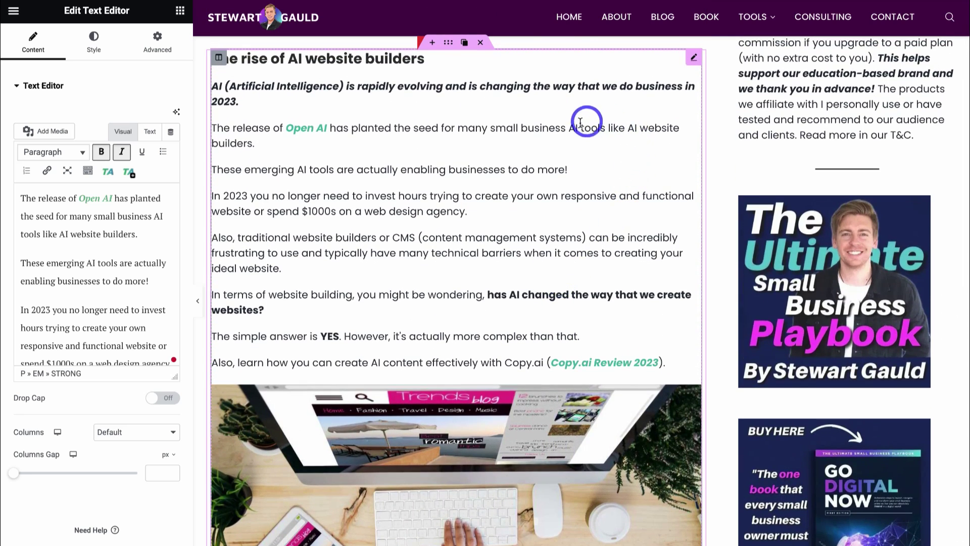
{"action": "left_click_drag", "start_coordinate": [569, 128], "coordinate": [603, 130]}
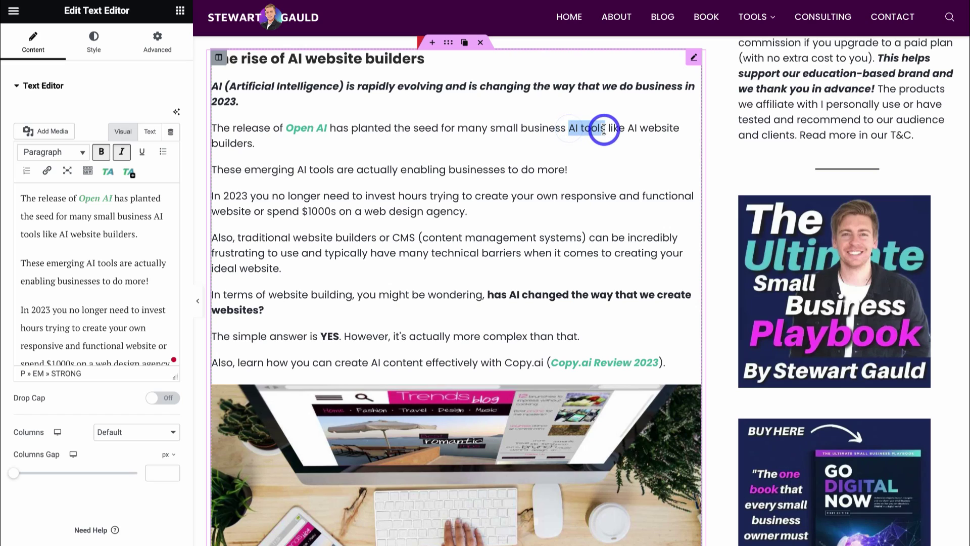
{"action": "left_click", "coordinate": [606, 167]}
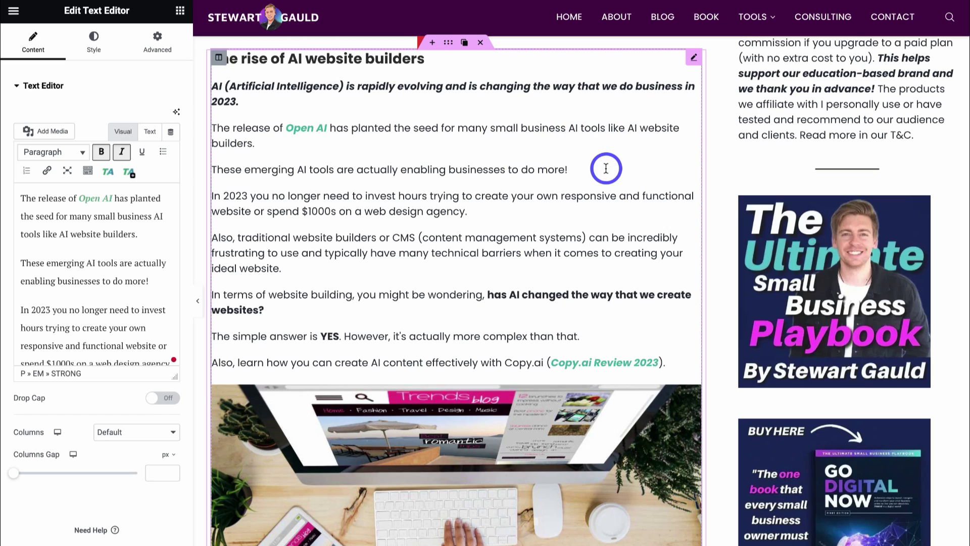
{"action": "left_click_drag", "start_coordinate": [332, 170], "coordinate": [298, 168]}
{"action": "left_click", "coordinate": [469, 168]}
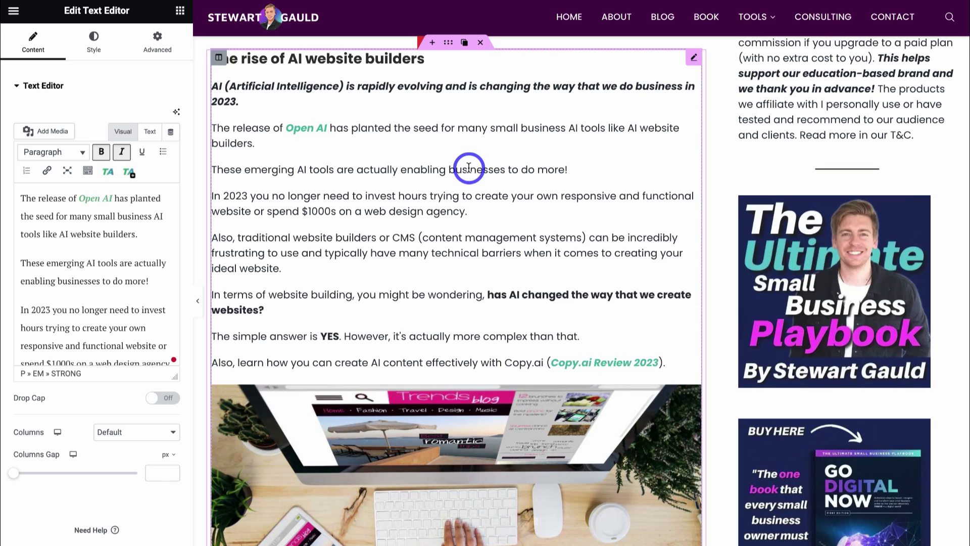
Open the text block below the introduction and check the heading level of "The best AI website builders for small businesses 2023"
{"action": "scroll", "coordinate": [469, 167], "scroll_direction": "down", "scroll_amount": 10}
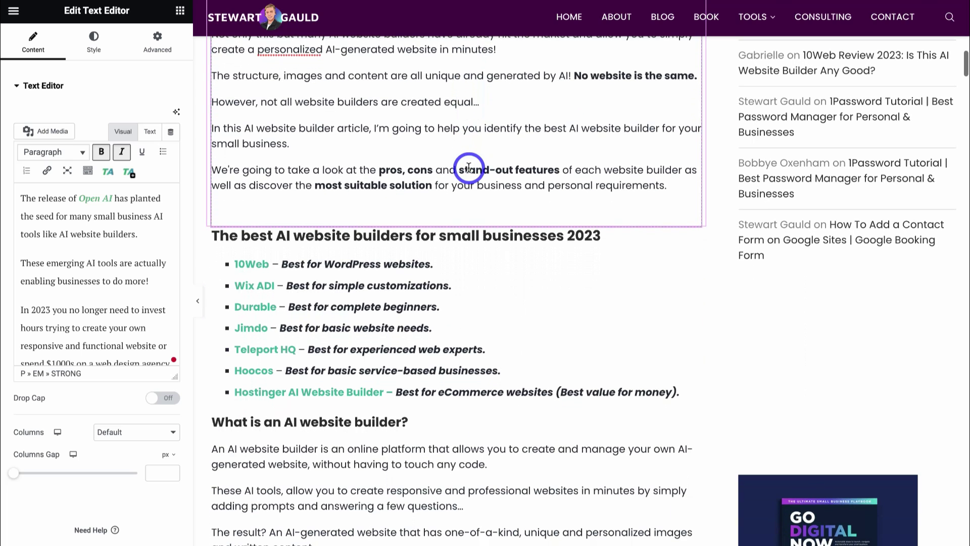
{"action": "scroll", "coordinate": [469, 167], "scroll_direction": "down", "scroll_amount": 2}
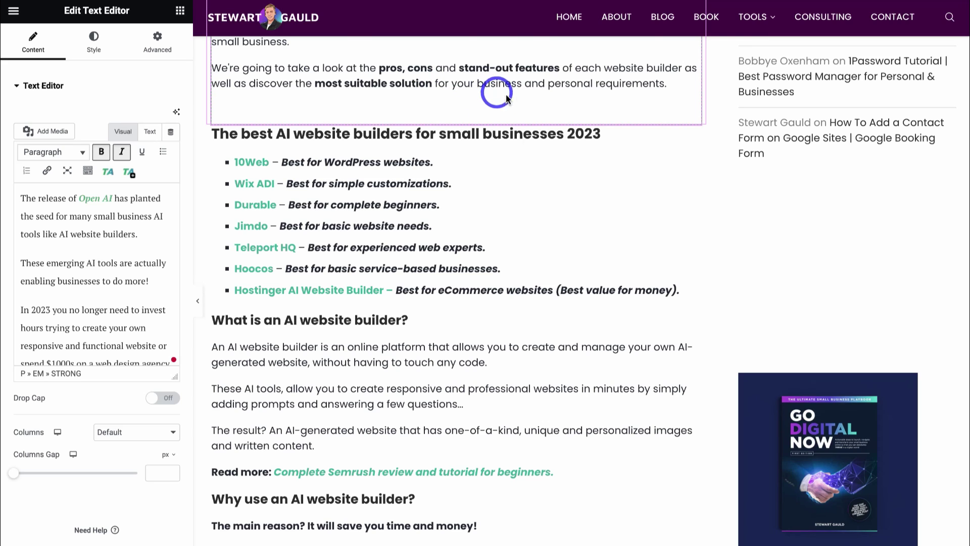
{"action": "left_click", "coordinate": [614, 171]}
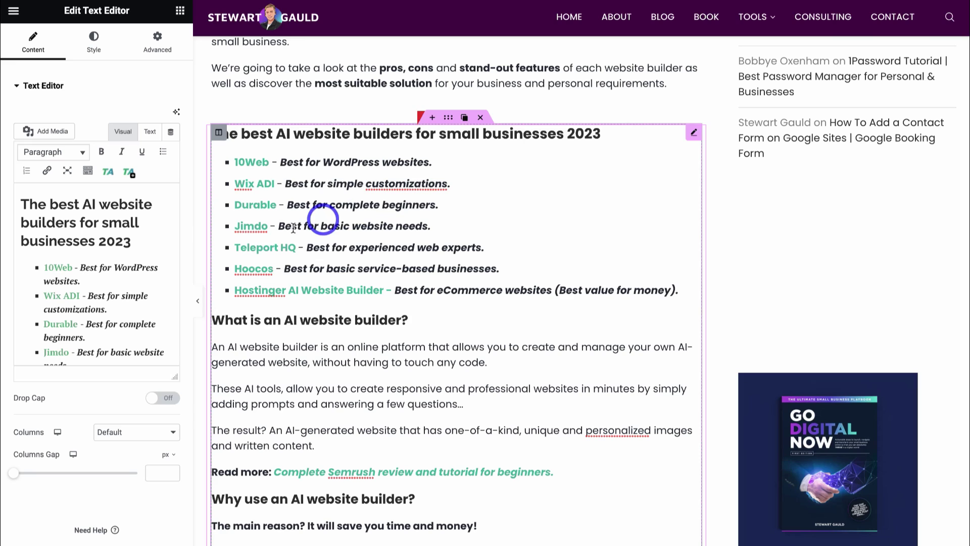
{"action": "triple_click", "coordinate": [133, 234]}
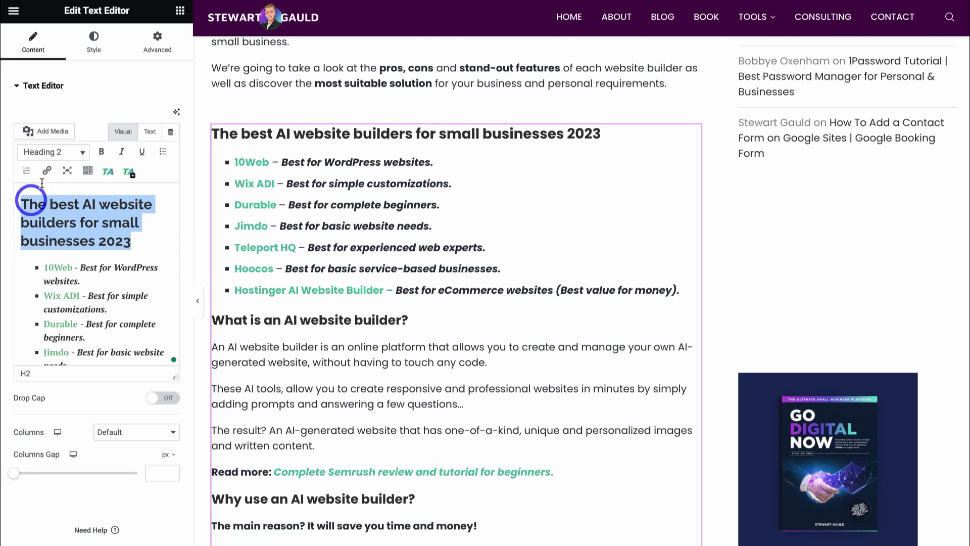
Check the heading levels of "What is an AI website builder?" and "Why use an AI website builder?", and view the embedded video below
{"action": "scroll", "coordinate": [162, 351], "scroll_direction": "down", "scroll_amount": 5}
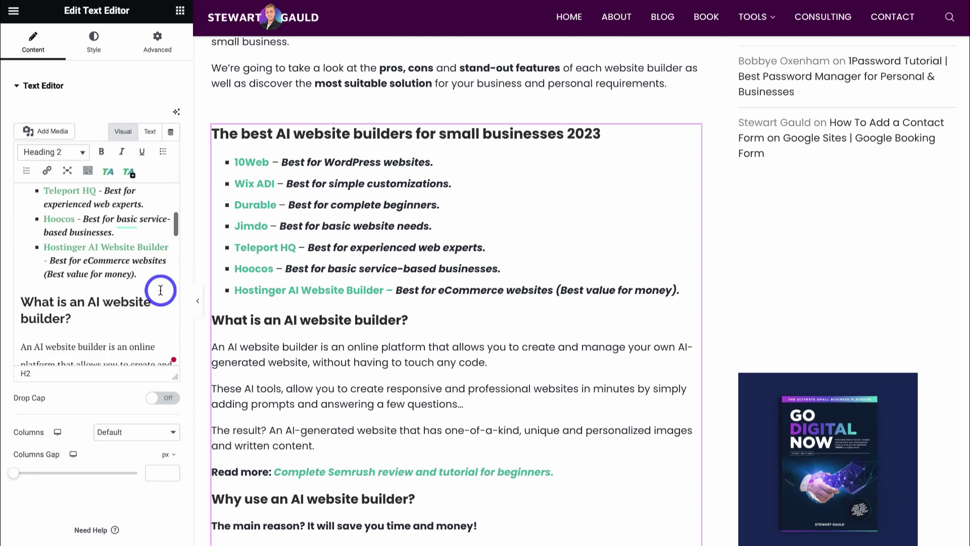
{"action": "left_click_drag", "start_coordinate": [71, 288], "coordinate": [23, 274]}
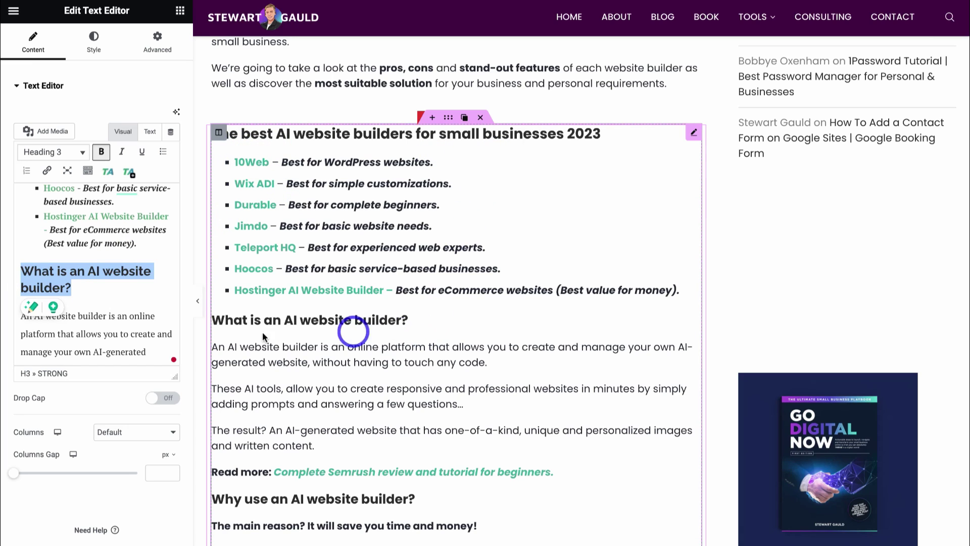
{"action": "scroll", "coordinate": [427, 353], "scroll_direction": "down", "scroll_amount": 3}
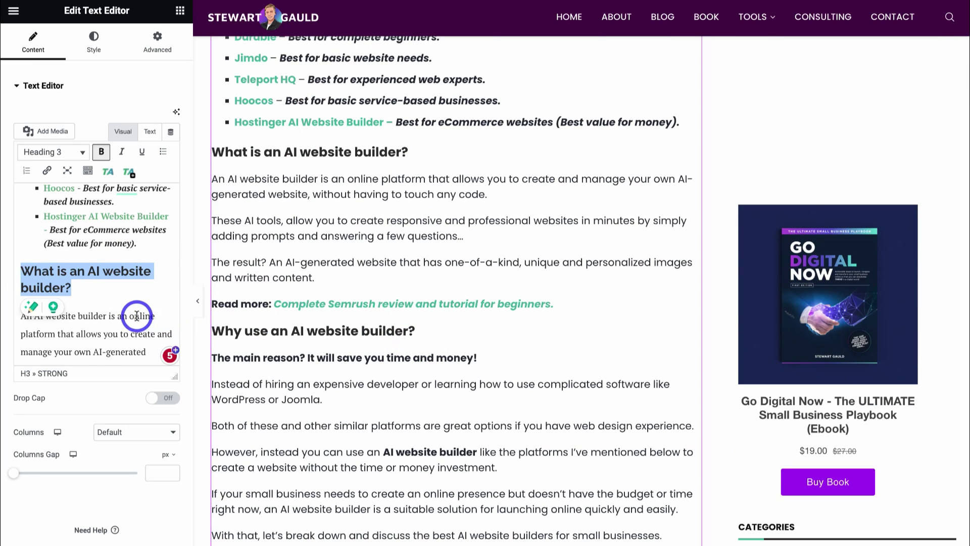
{"action": "scroll", "coordinate": [134, 314], "scroll_direction": "down", "scroll_amount": 5}
{"action": "left_click_drag", "start_coordinate": [73, 349], "coordinate": [21, 332]}
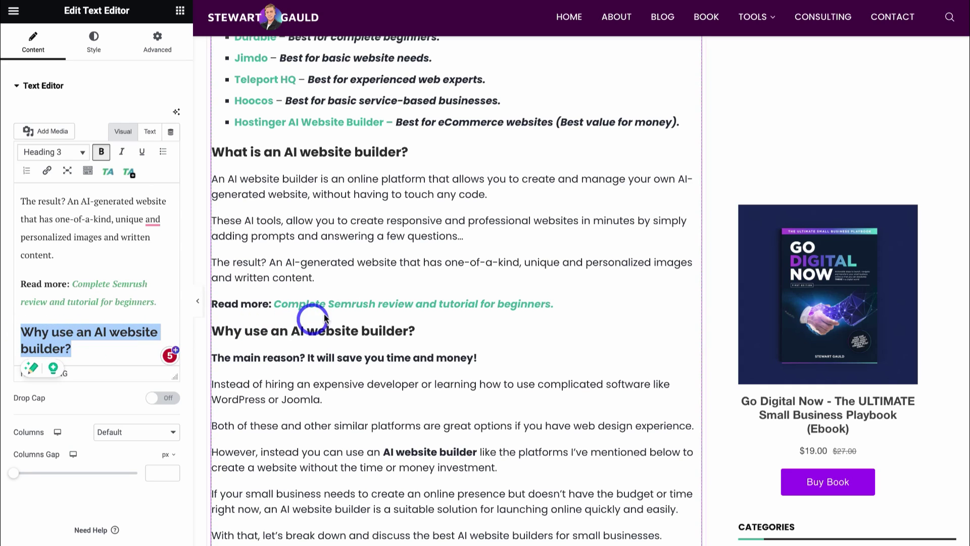
{"action": "scroll", "coordinate": [353, 288], "scroll_direction": "down", "scroll_amount": 8}
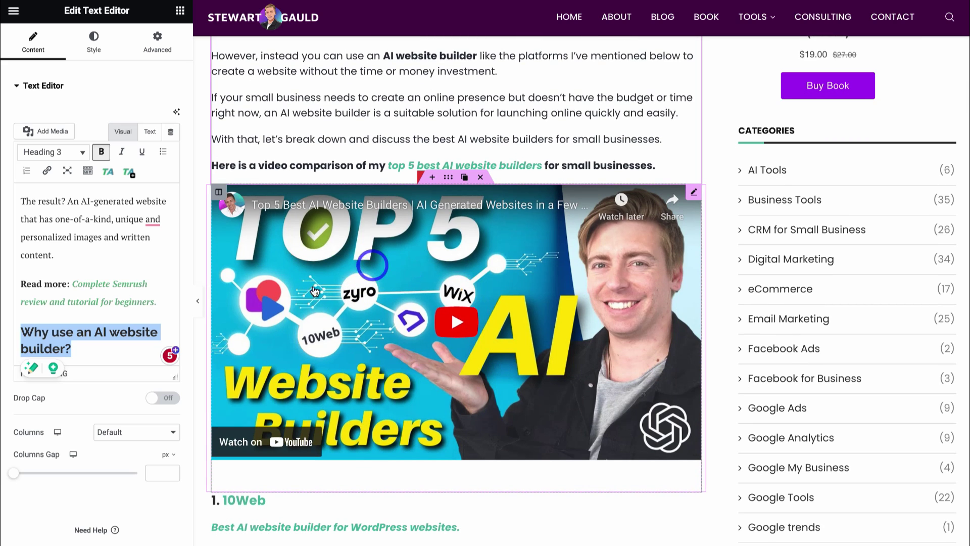
Open the 10Web text block below the comparison video and check the heading level and link of its "10Web" title
{"action": "scroll", "coordinate": [485, 329], "scroll_direction": "down", "scroll_amount": 8}
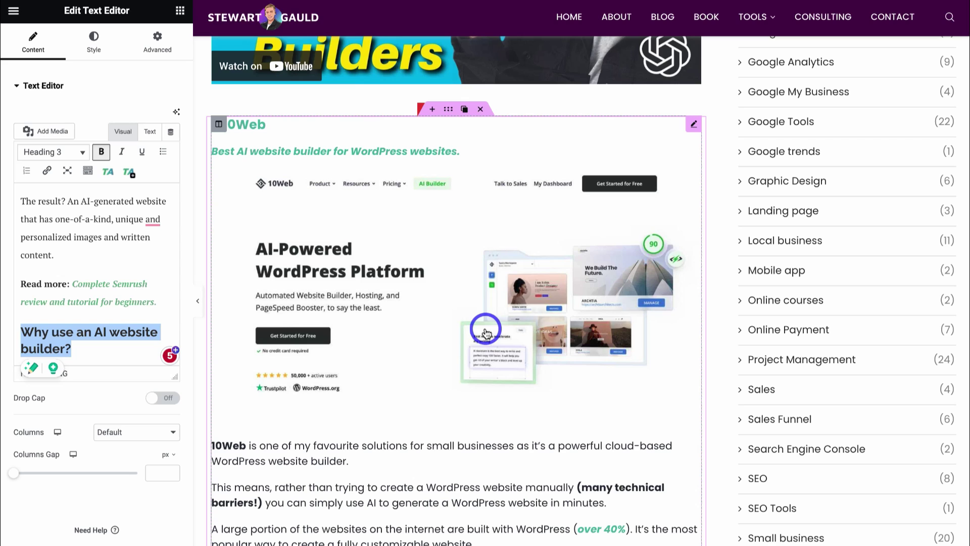
{"action": "left_click", "coordinate": [448, 136]}
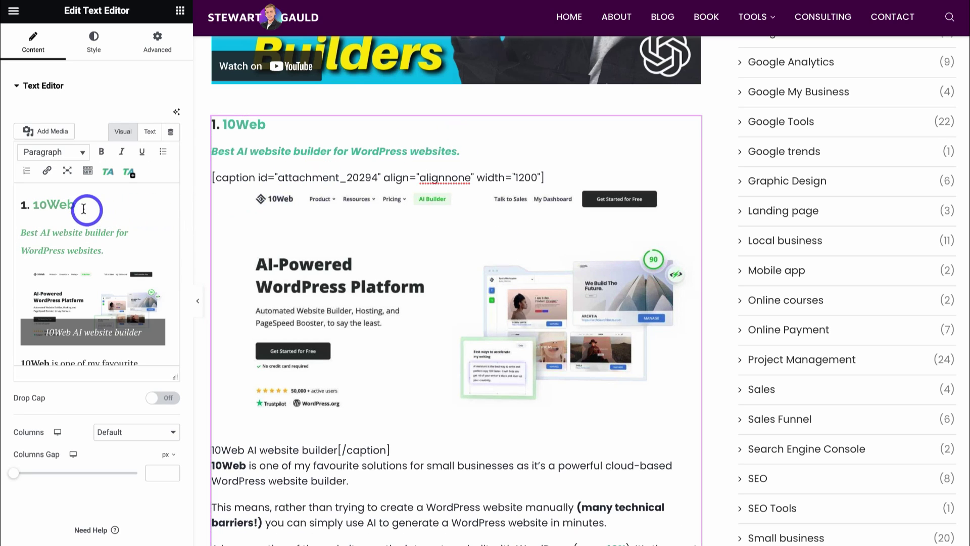
{"action": "left_click_drag", "start_coordinate": [82, 204], "coordinate": [28, 204]}
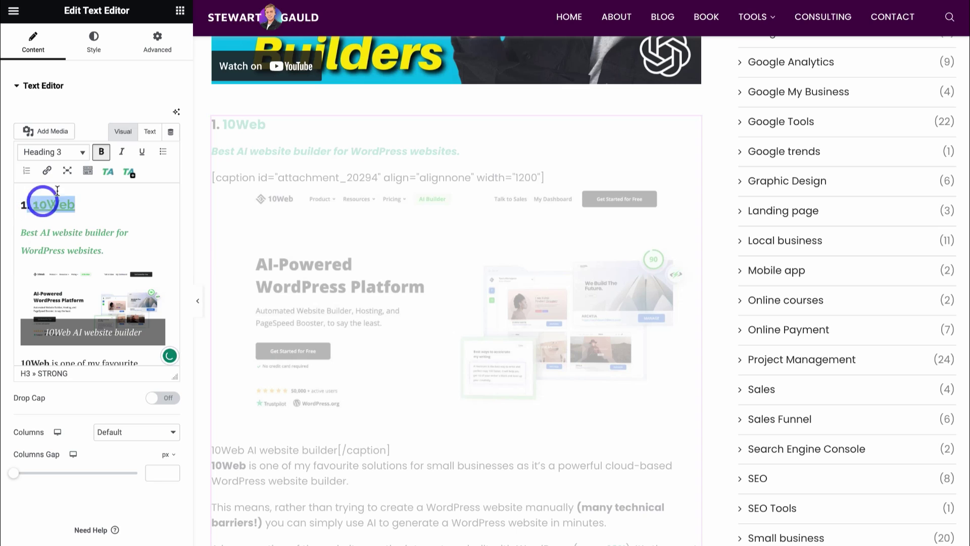
{"action": "left_click", "coordinate": [117, 201]}
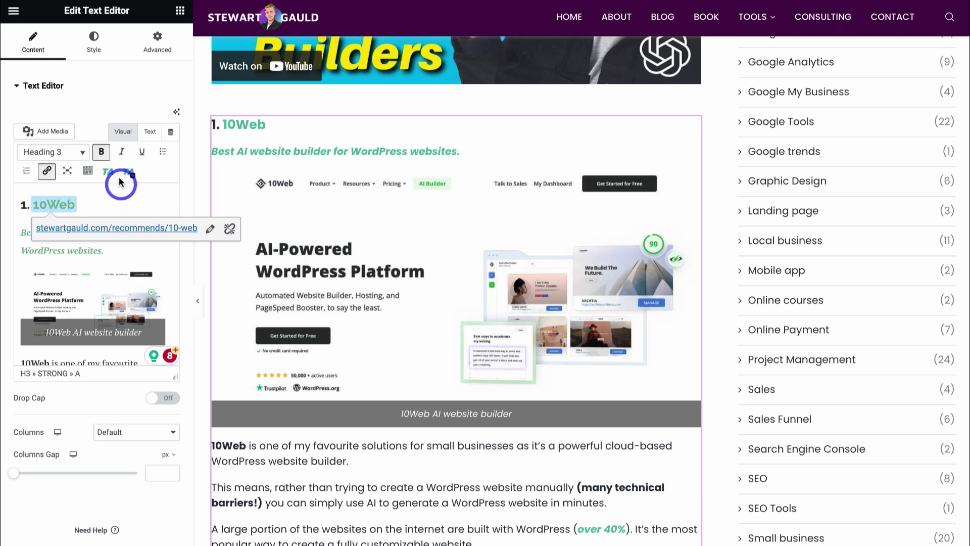
{"action": "left_click", "coordinate": [78, 152]}
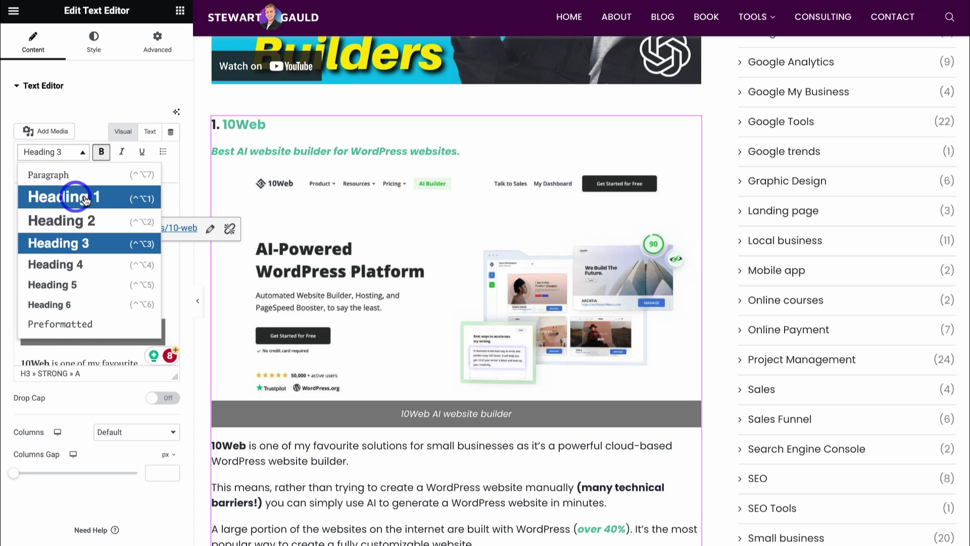
{"action": "left_click", "coordinate": [480, 97]}
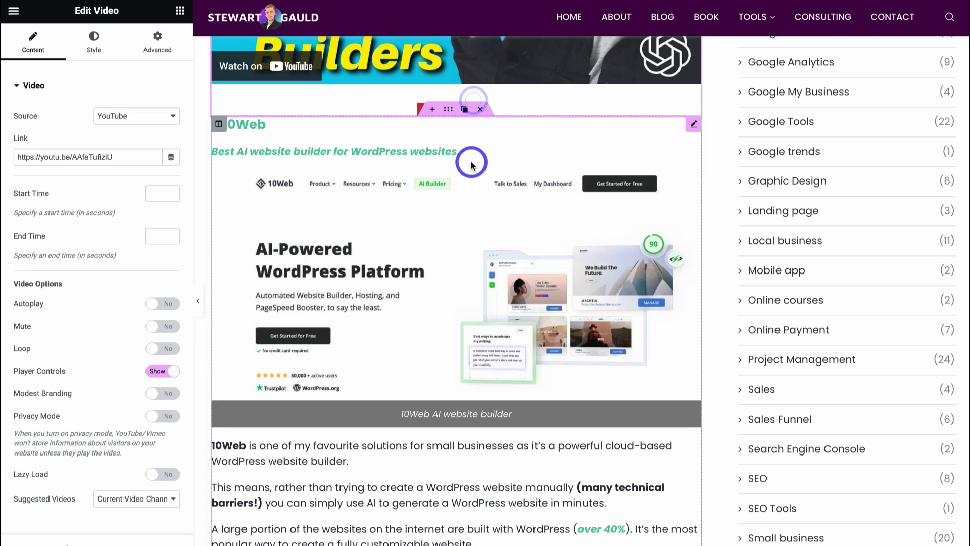
Review the 10Web section's paragraphs, links, subheadings and embedded video, down to the start of the Wix ADI section
{"action": "scroll", "coordinate": [469, 162], "scroll_direction": "down", "scroll_amount": 7}
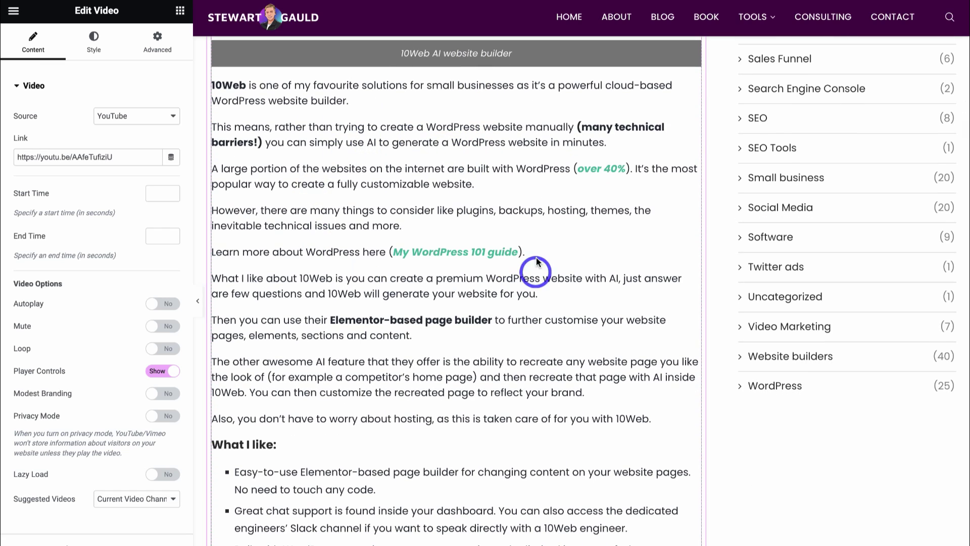
{"action": "scroll", "coordinate": [498, 217], "scroll_direction": "down", "scroll_amount": 1}
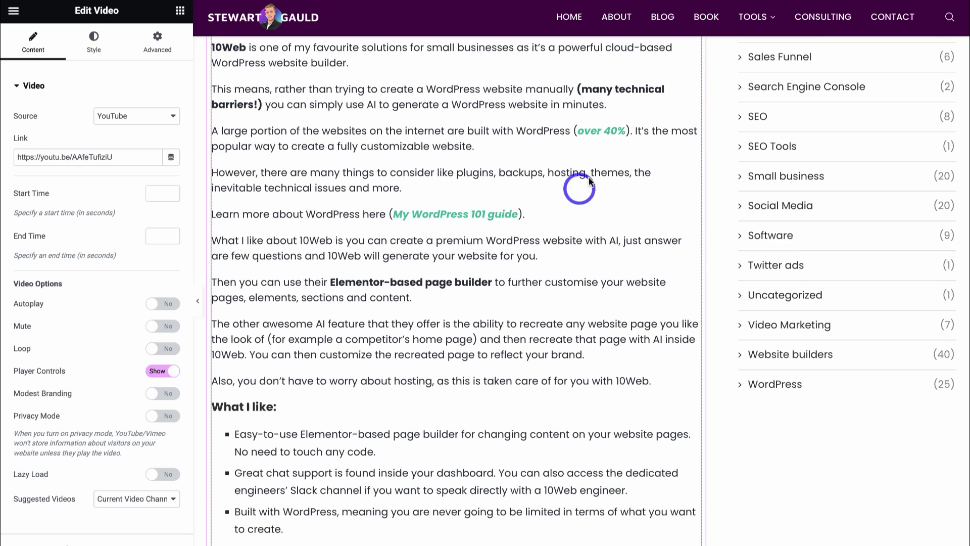
{"action": "scroll", "coordinate": [534, 229], "scroll_direction": "down", "scroll_amount": 5}
{"action": "scroll", "coordinate": [535, 231], "scroll_direction": "down", "scroll_amount": 10}
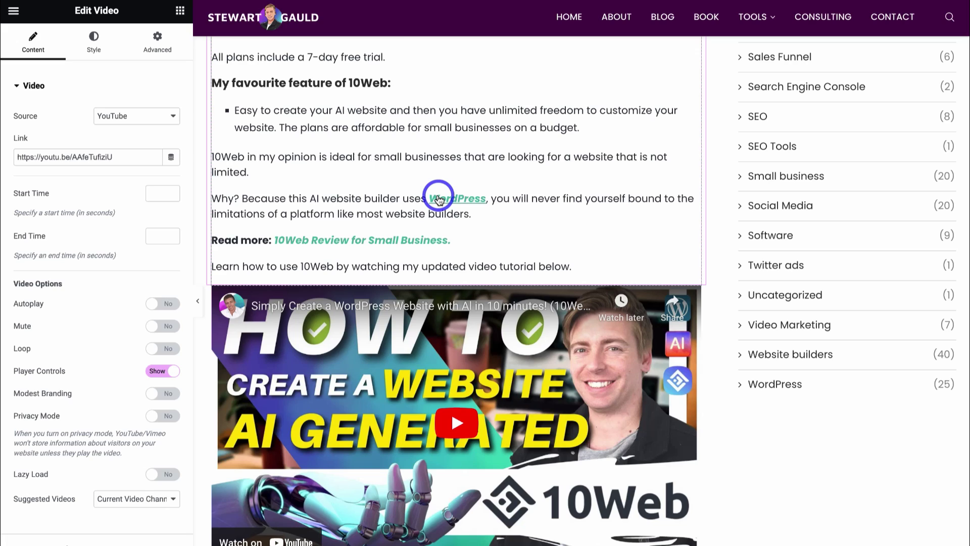
{"action": "scroll", "coordinate": [439, 198], "scroll_direction": "down", "scroll_amount": 14}
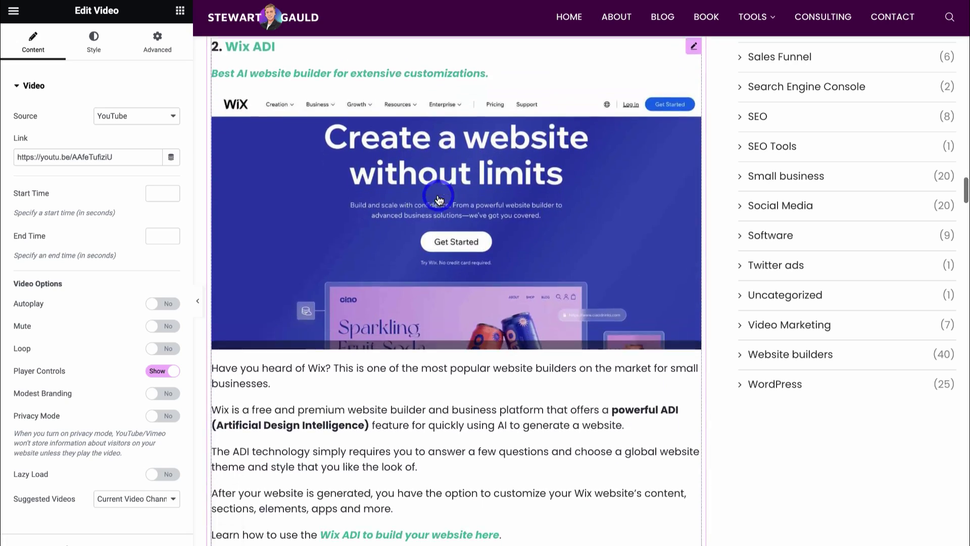
{"action": "scroll", "coordinate": [438, 197], "scroll_direction": "up", "scroll_amount": 9}
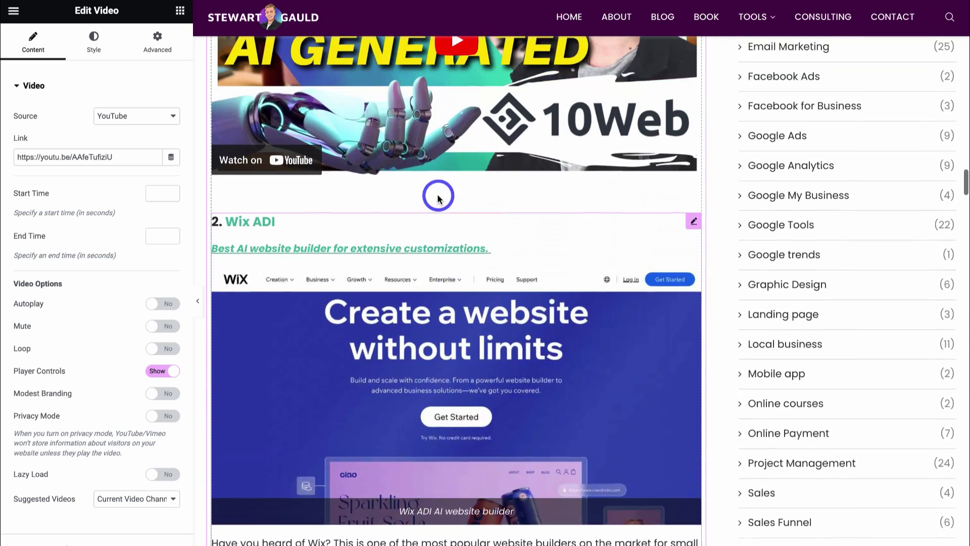
{"action": "scroll", "coordinate": [439, 237], "scroll_direction": "down", "scroll_amount": 1}
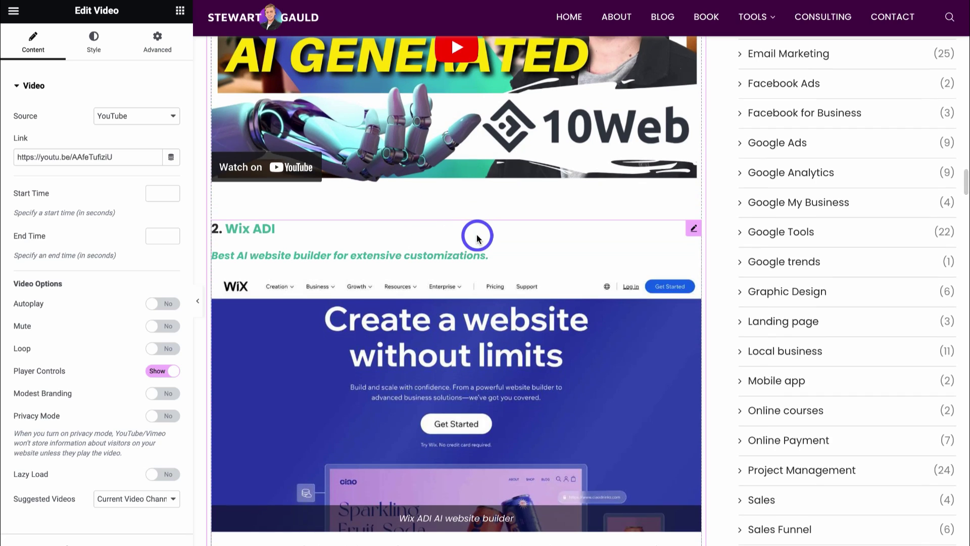
Open the Wix ADI text block and review the section's captioned image, text and embedded video
{"action": "left_click", "coordinate": [477, 236]}
{"action": "scroll", "coordinate": [541, 240], "scroll_direction": "down", "scroll_amount": 5}
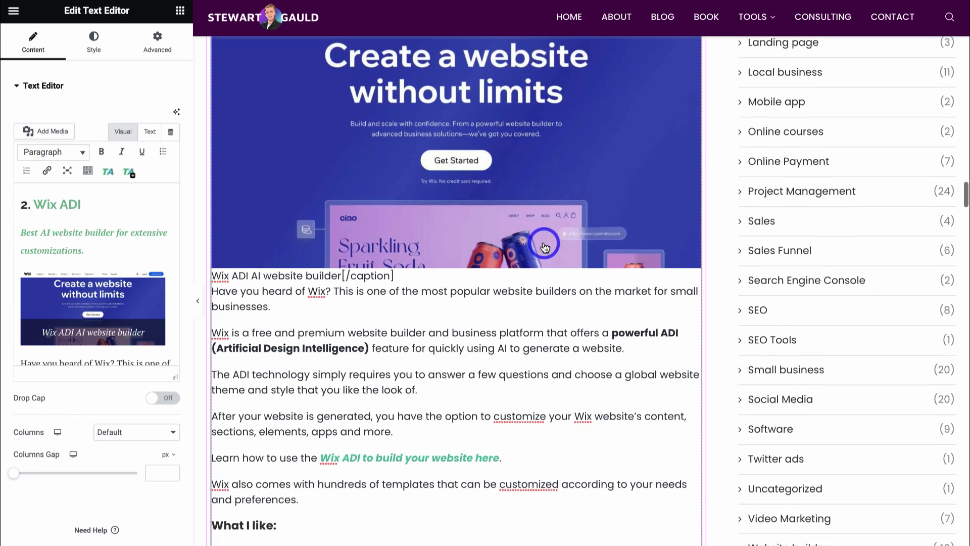
{"action": "scroll", "coordinate": [545, 248], "scroll_direction": "up", "scroll_amount": 2}
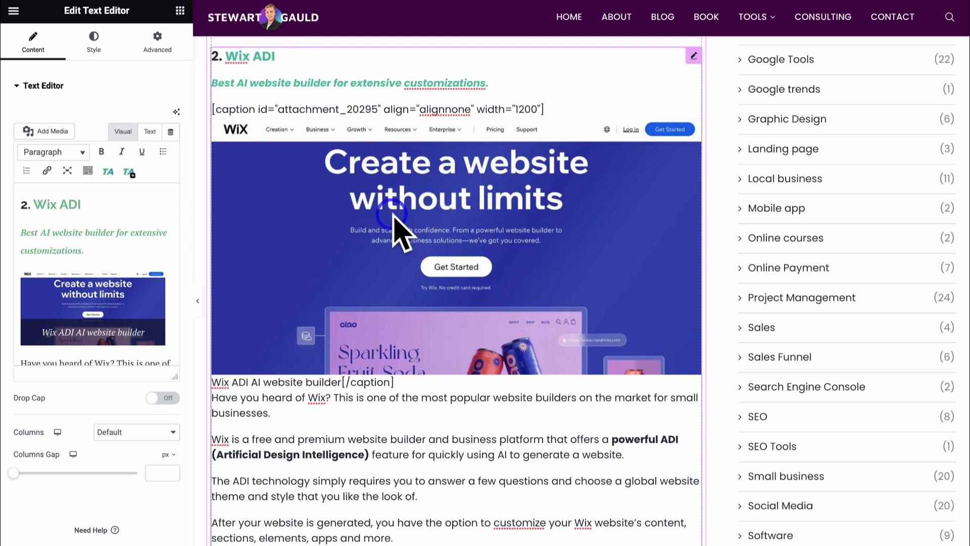
{"action": "scroll", "coordinate": [401, 228], "scroll_direction": "down", "scroll_amount": 5}
{"action": "scroll", "coordinate": [482, 281], "scroll_direction": "down", "scroll_amount": 15}
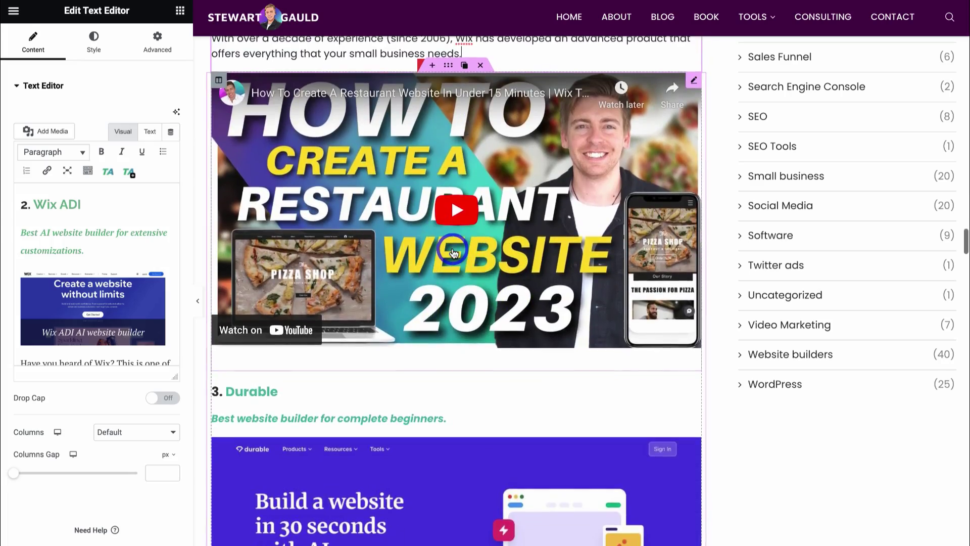
Compare the recurring section layout of the 10Web, Wix ADI and Zyro entries, from title image to closing video
{"action": "scroll", "coordinate": [444, 243], "scroll_direction": "up", "scroll_amount": 20}
{"action": "scroll", "coordinate": [453, 251], "scroll_direction": "up", "scroll_amount": 20}
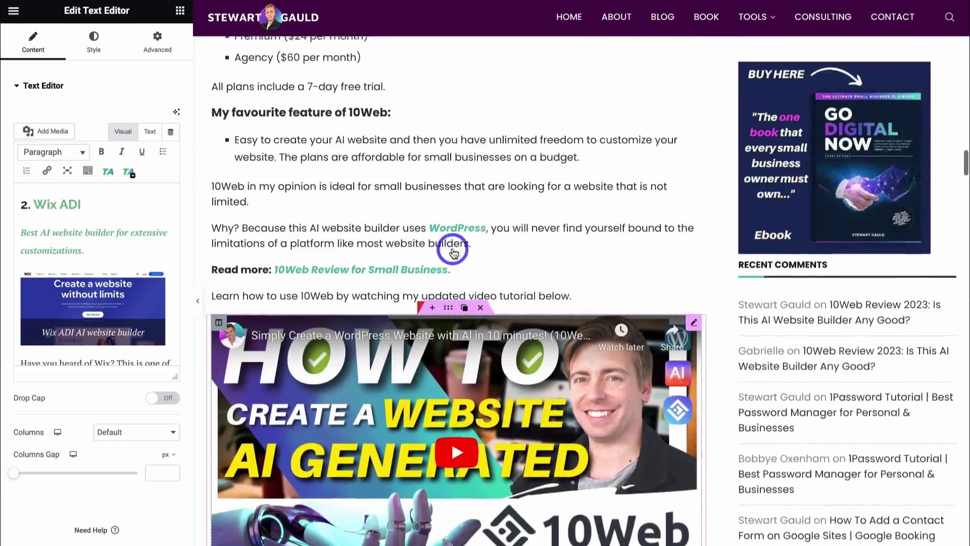
{"action": "scroll", "coordinate": [453, 251], "scroll_direction": "up", "scroll_amount": 10}
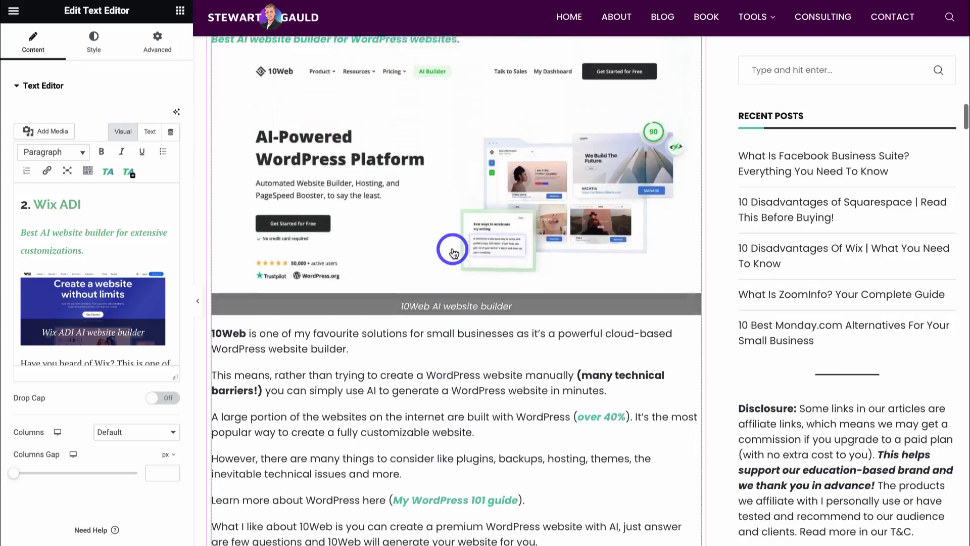
{"action": "scroll", "coordinate": [453, 251], "scroll_direction": "down", "scroll_amount": 20}
{"action": "scroll", "coordinate": [453, 251], "scroll_direction": "down", "scroll_amount": 20}
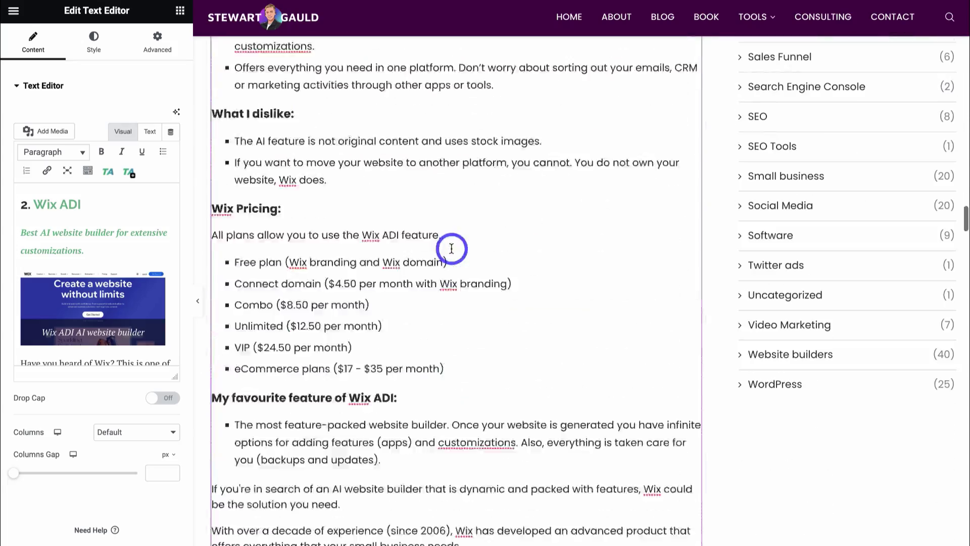
{"action": "scroll", "coordinate": [451, 249], "scroll_direction": "down", "scroll_amount": 15}
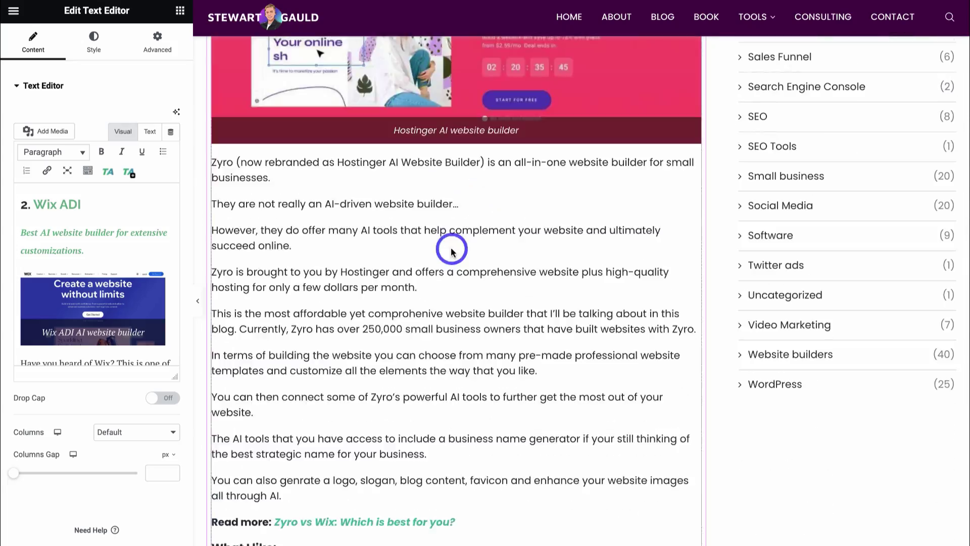
{"action": "scroll", "coordinate": [451, 251], "scroll_direction": "down", "scroll_amount": 5}
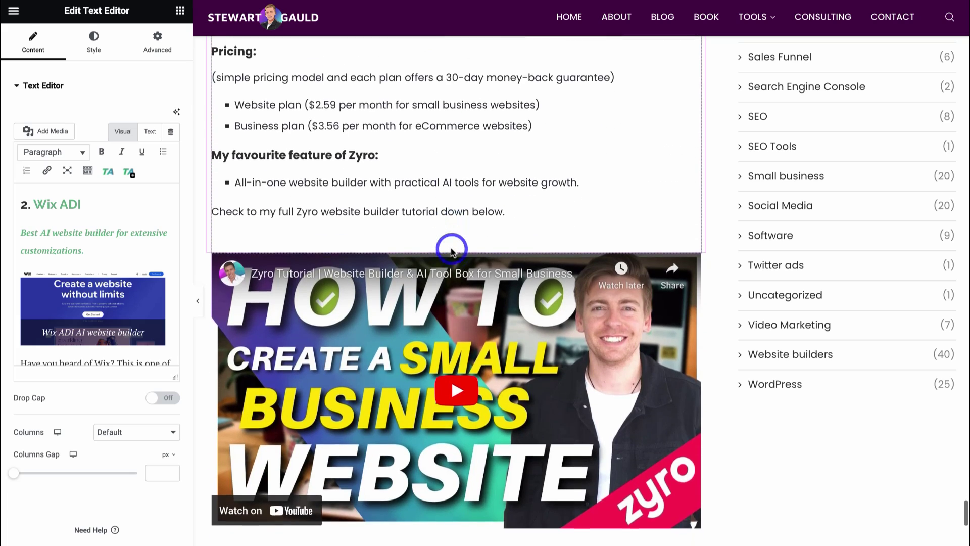
Open the closing text block of the post and check the heading level of "My final thoughts"
{"action": "scroll", "coordinate": [385, 156], "scroll_direction": "up", "scroll_amount": 3}
{"action": "scroll", "coordinate": [483, 218], "scroll_direction": "down", "scroll_amount": 1}
{"action": "scroll", "coordinate": [483, 218], "scroll_direction": "down", "scroll_amount": 10}
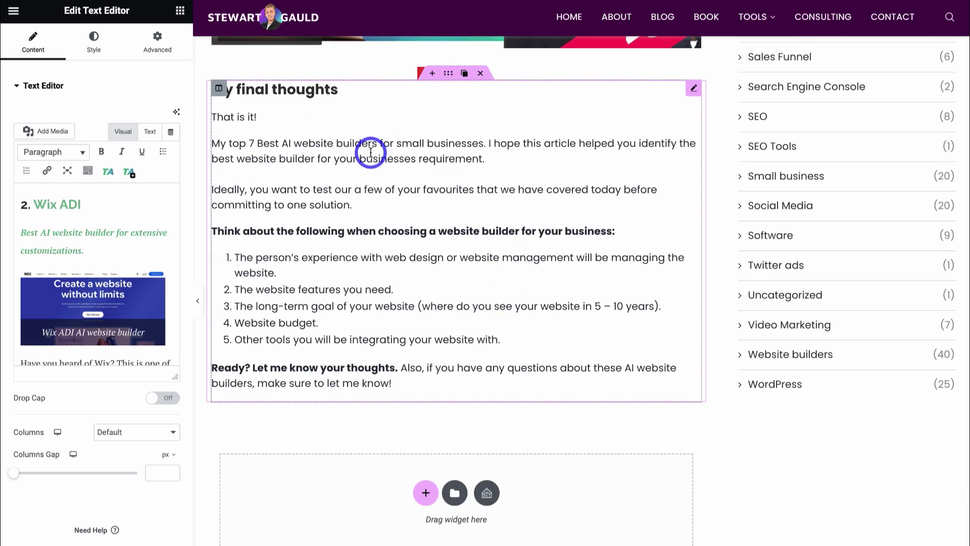
{"action": "left_click", "coordinate": [346, 100]}
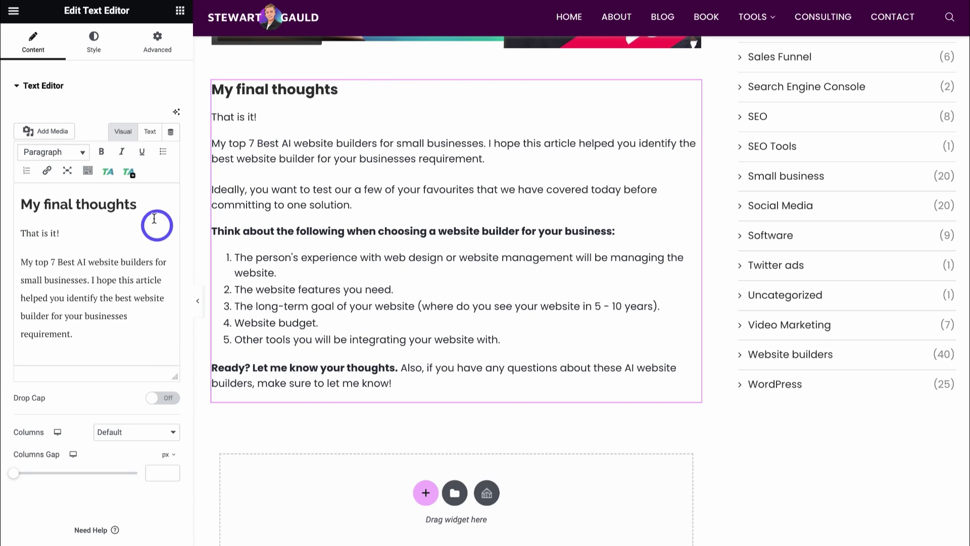
{"action": "left_click_drag", "start_coordinate": [144, 204], "coordinate": [31, 206]}
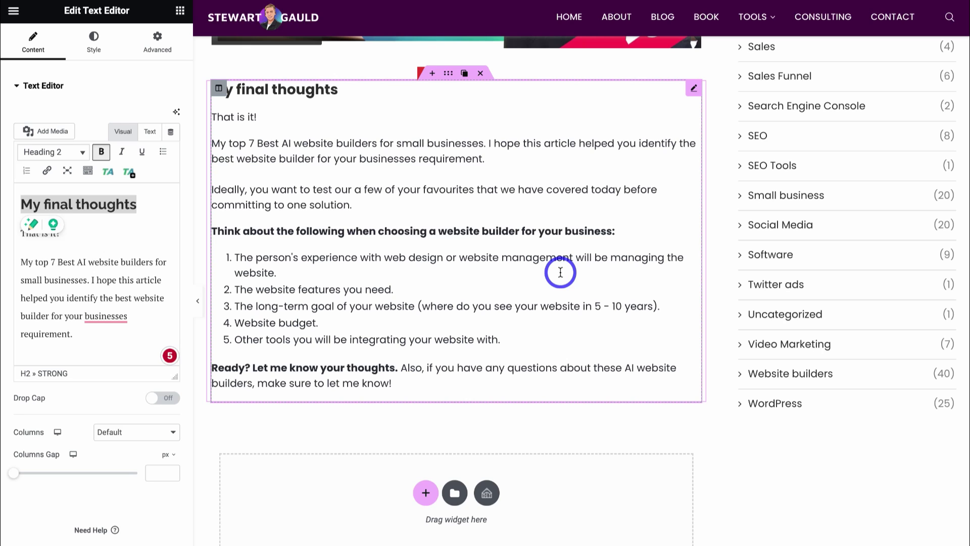
Review the Zyro section's title, "Read more" link, subheadings and pricing list, along with the blog categories beside it
{"action": "scroll", "coordinate": [561, 273], "scroll_direction": "up", "scroll_amount": 15}
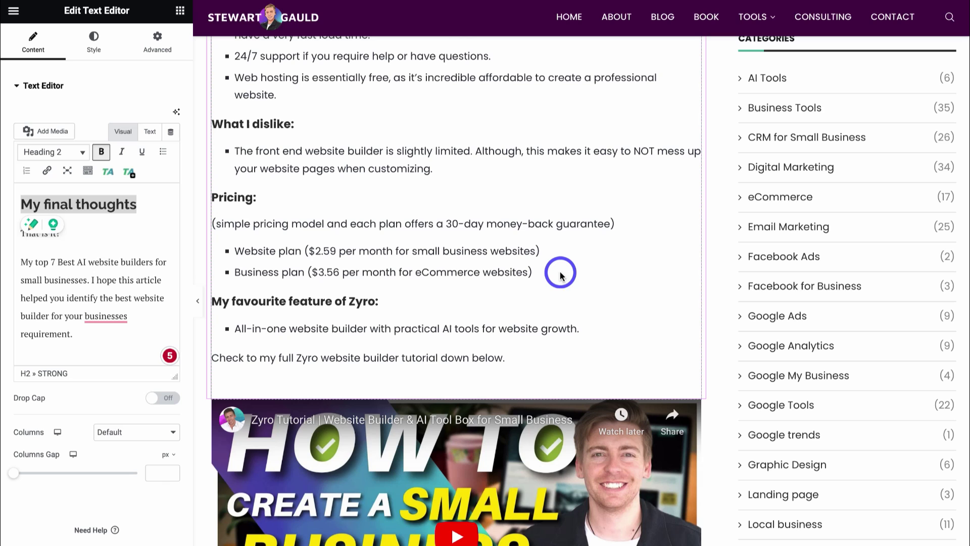
{"action": "scroll", "coordinate": [561, 273], "scroll_direction": "down", "scroll_amount": 3}
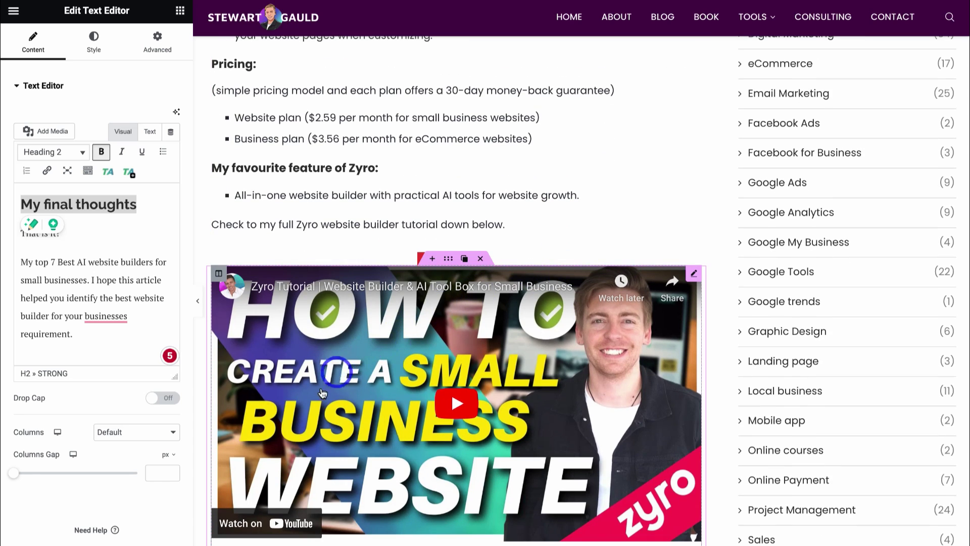
{"action": "scroll", "coordinate": [394, 352], "scroll_direction": "up", "scroll_amount": 10}
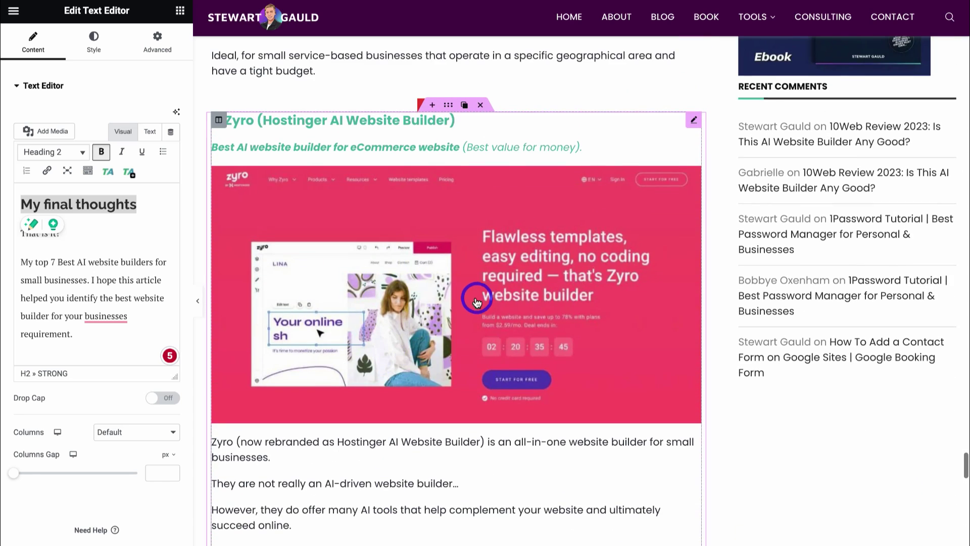
{"action": "scroll", "coordinate": [477, 301], "scroll_direction": "down", "scroll_amount": 7}
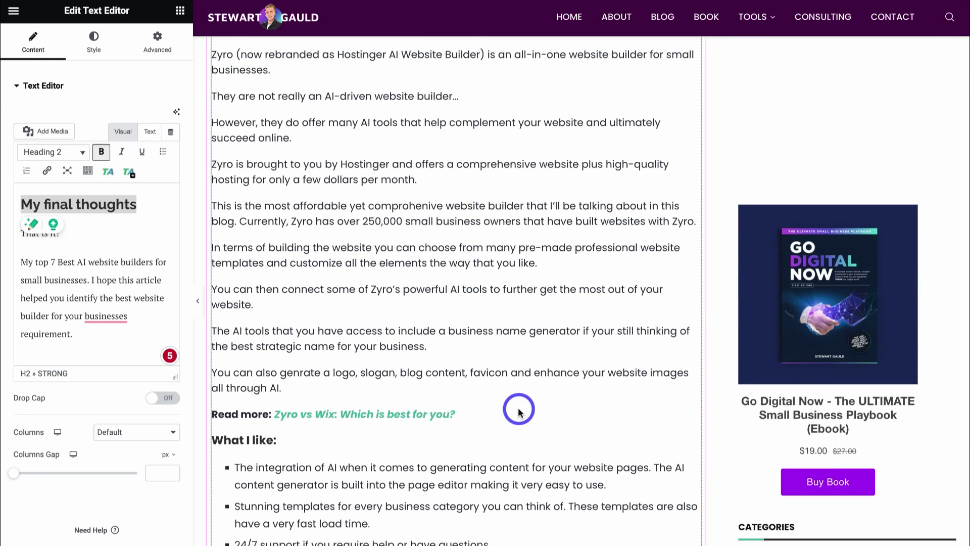
{"action": "scroll", "coordinate": [518, 412], "scroll_direction": "down", "scroll_amount": 7}
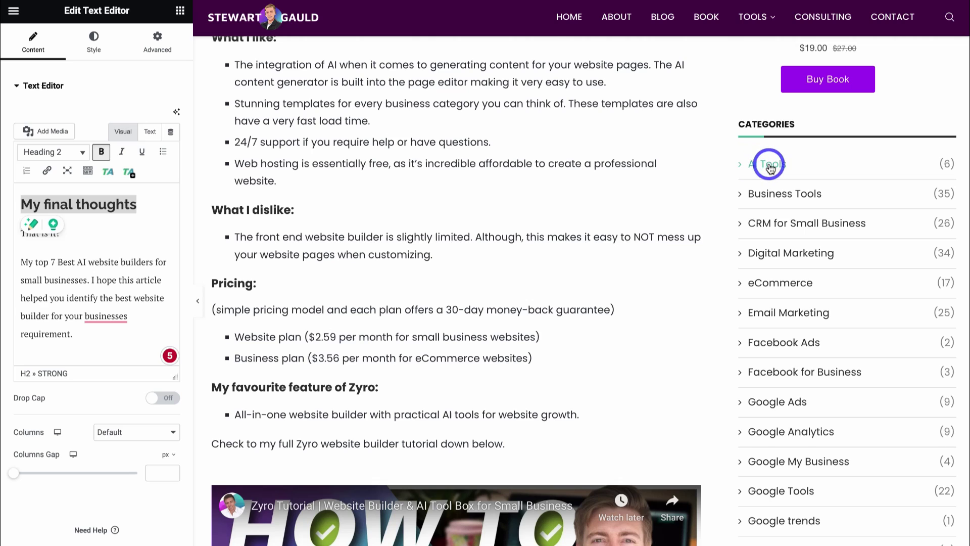
{"action": "scroll", "coordinate": [511, 207], "scroll_direction": "down", "scroll_amount": 10}
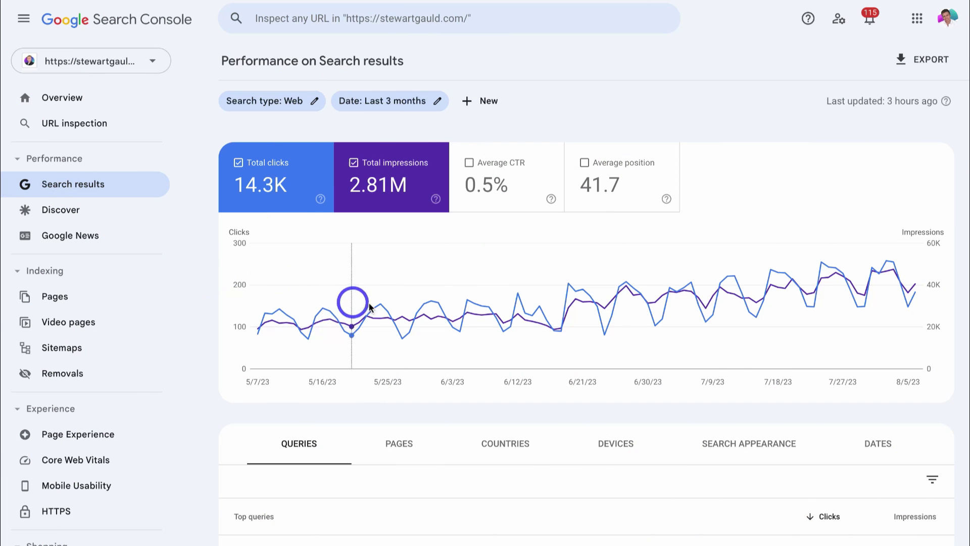
Examine the site's last three months of search performance in Google Search Console by top queries and top pages
{"action": "mouse_move", "coordinate": [507, 298]}
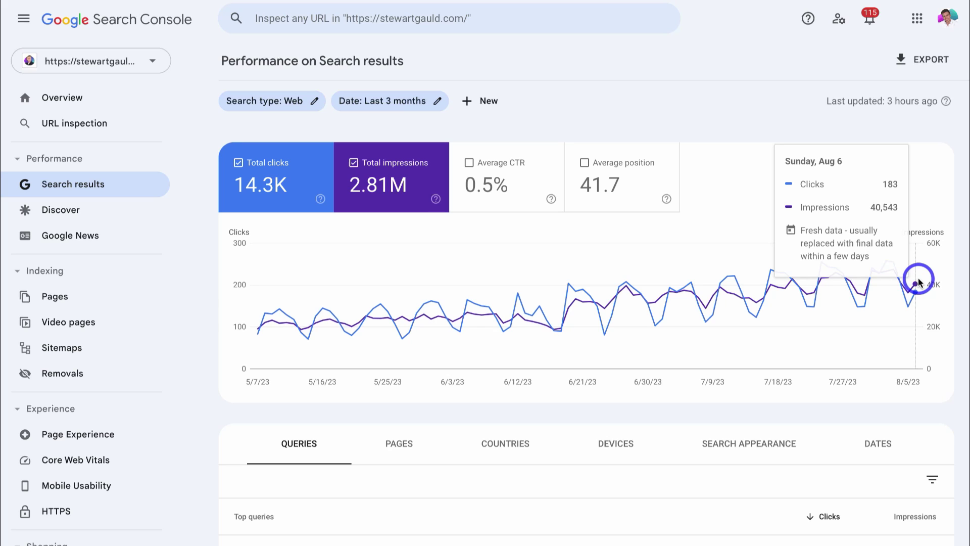
{"action": "scroll", "coordinate": [641, 368], "scroll_direction": "down", "scroll_amount": 4}
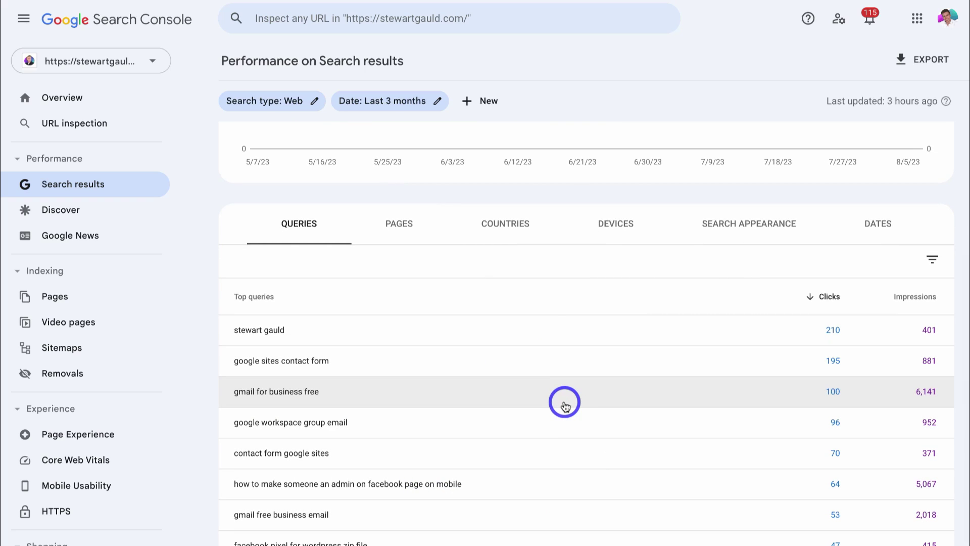
{"action": "scroll", "coordinate": [566, 404], "scroll_direction": "up", "scroll_amount": 2}
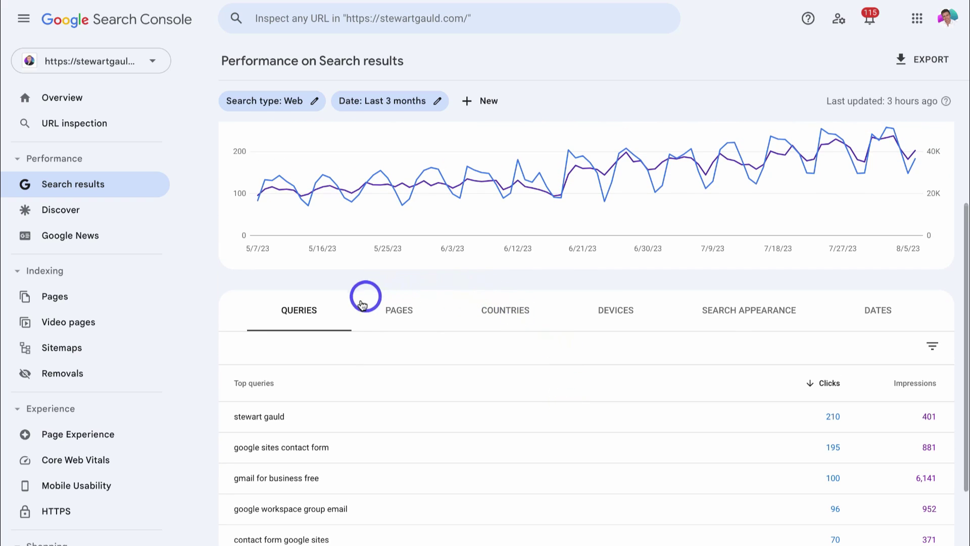
{"action": "left_click", "coordinate": [408, 315]}
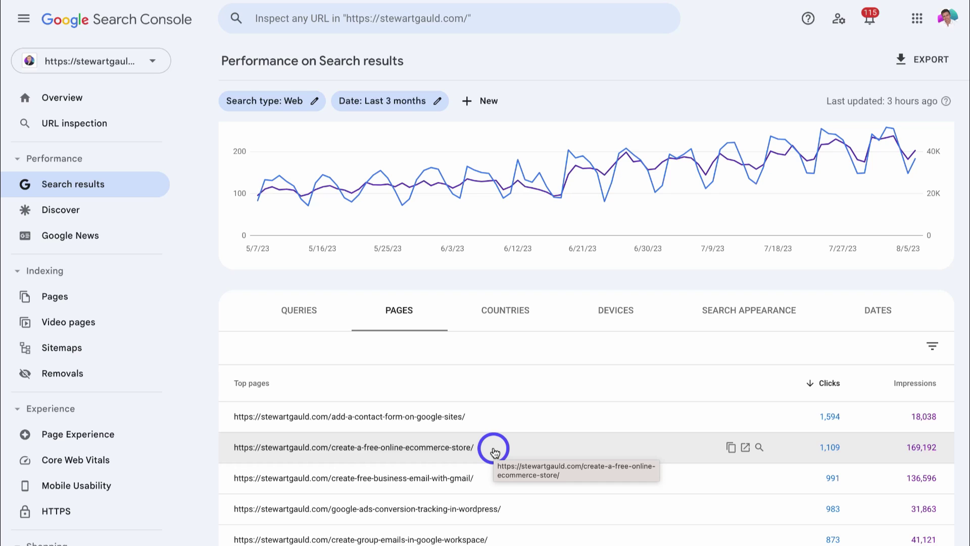
{"action": "scroll", "coordinate": [495, 451], "scroll_direction": "up", "scroll_amount": 3}
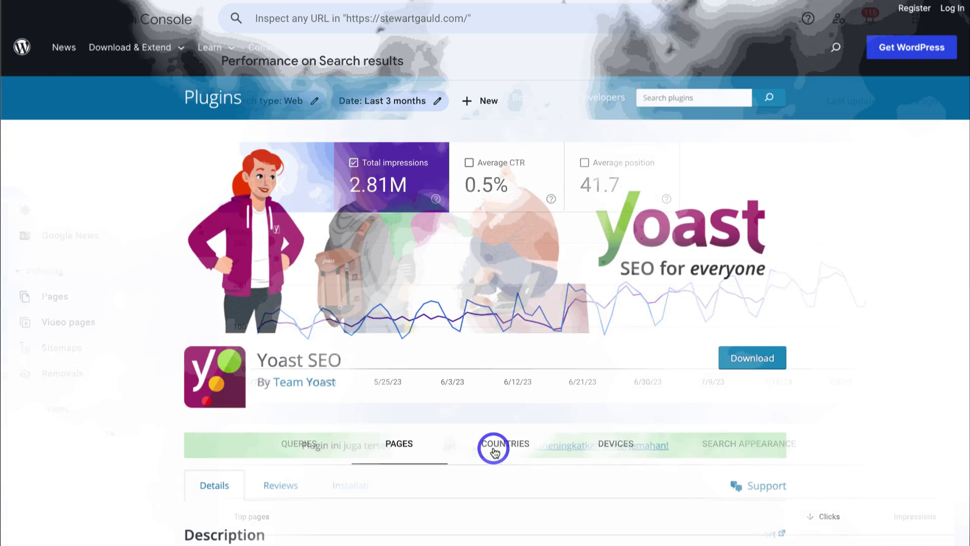